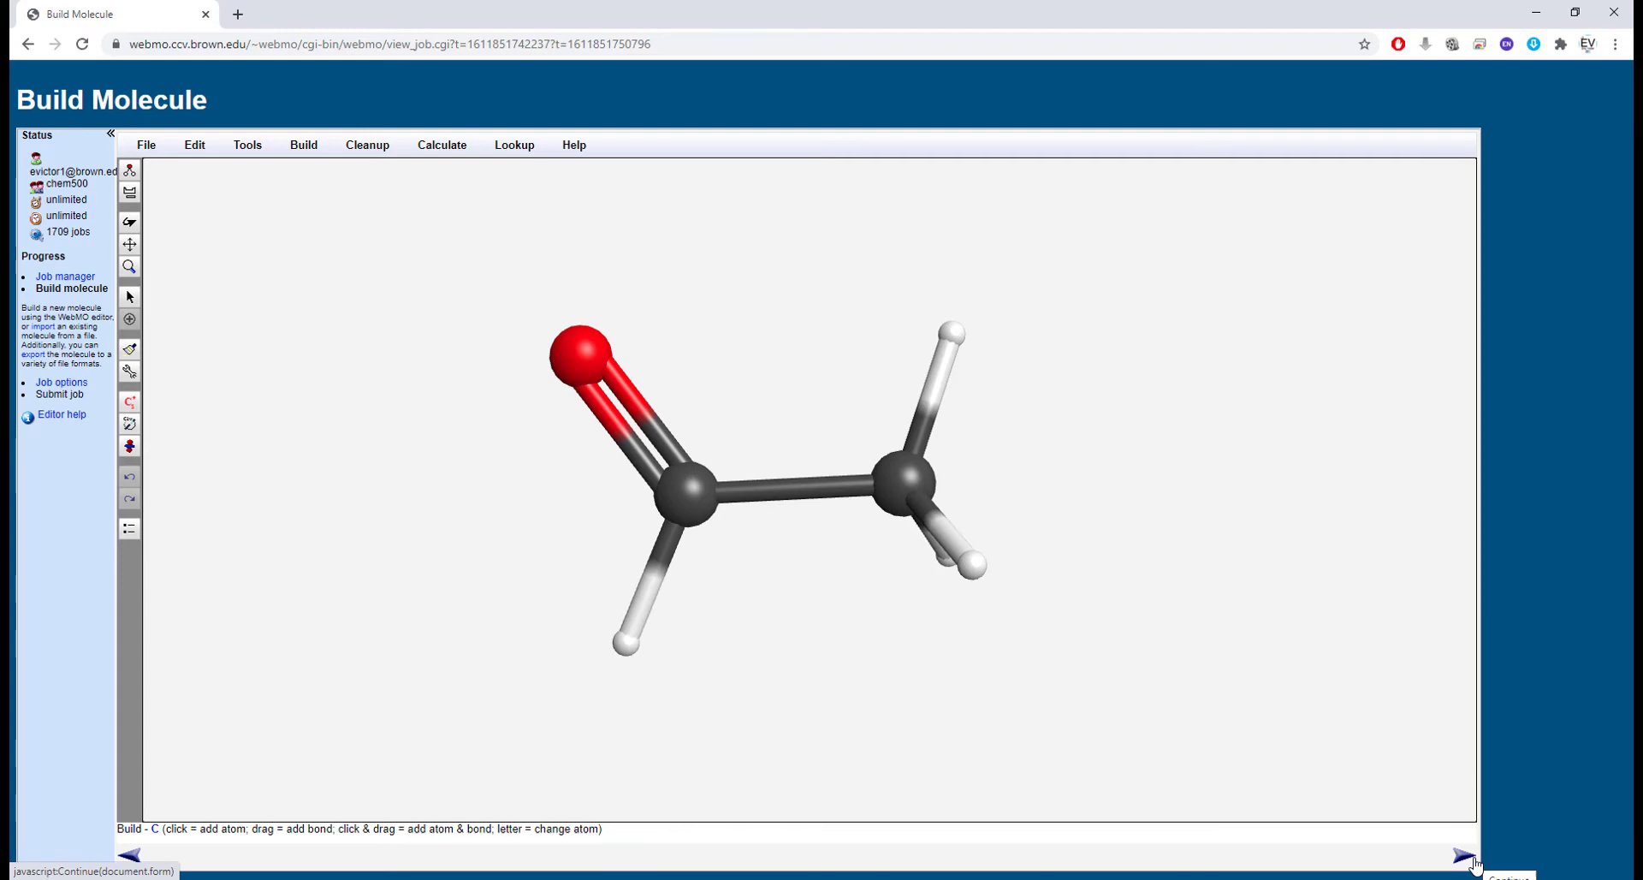
Step: Continue without symmetrization and set up the job as "Acetaldehyde - NMR" with the 1H/13C NMR Calculation Corrected calculation
{"action": "left_click", "coordinate": [1473, 861]}
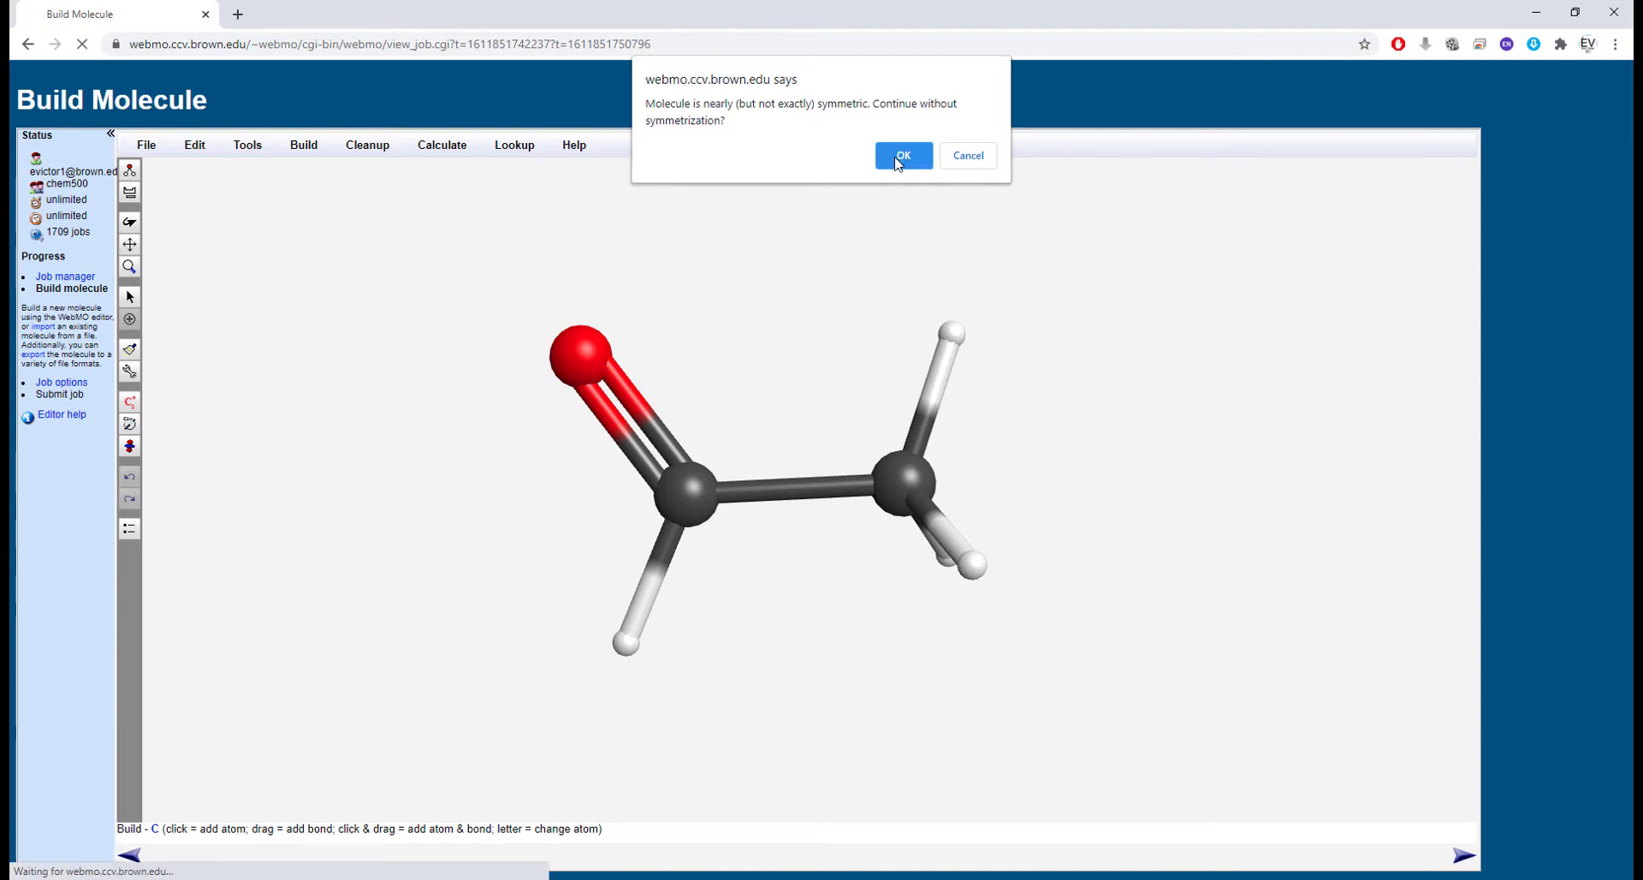
{"action": "left_click", "coordinate": [900, 159]}
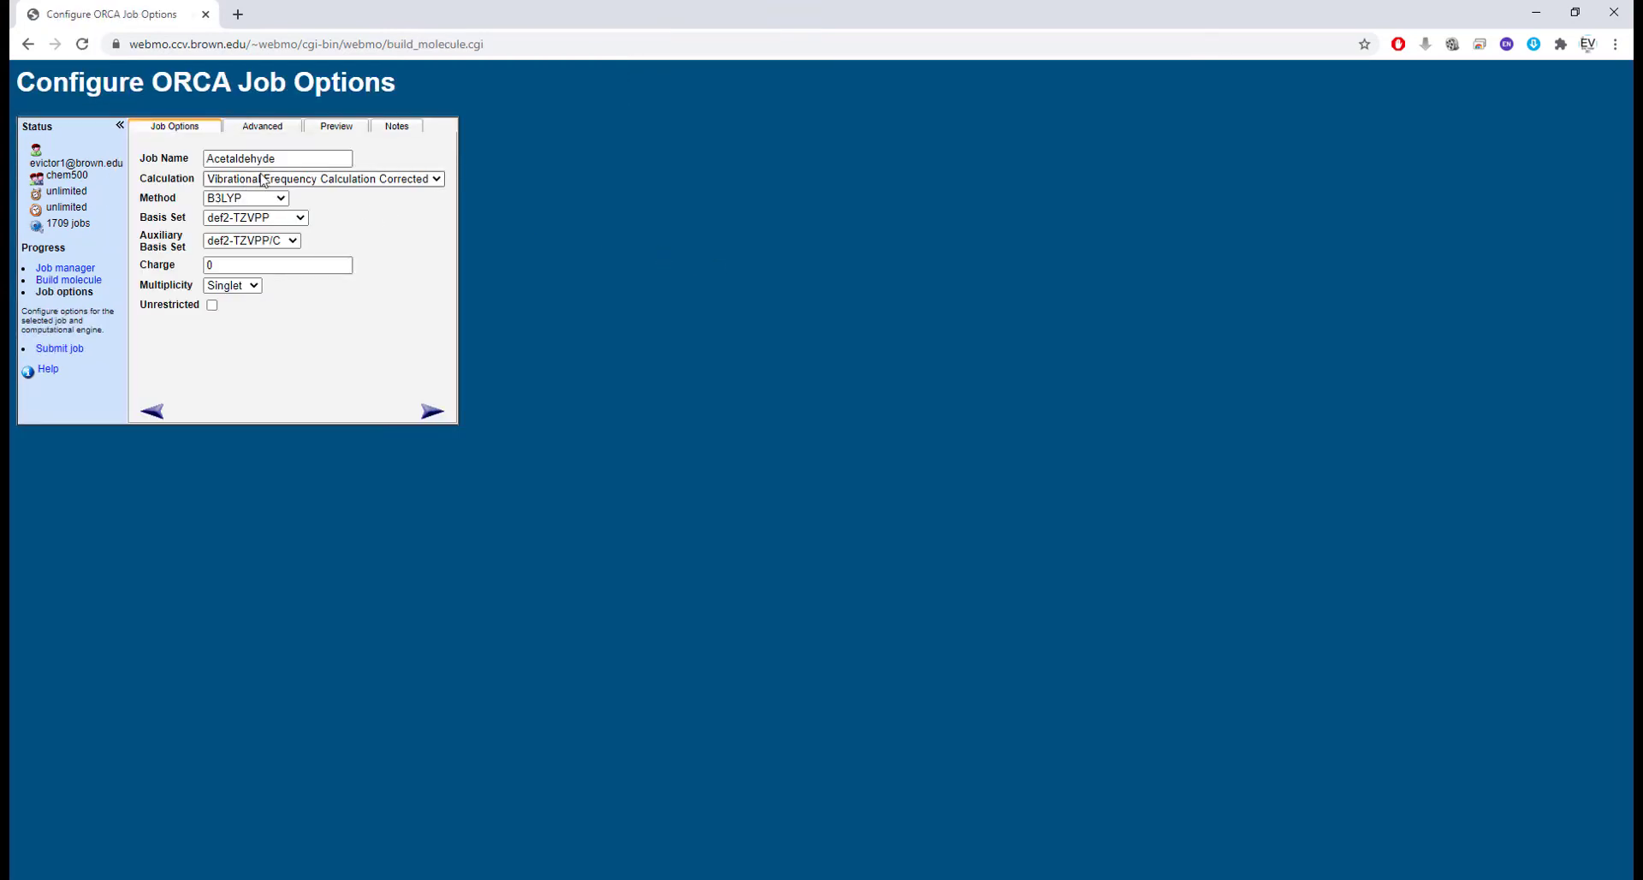
{"action": "left_click", "coordinate": [293, 157]}
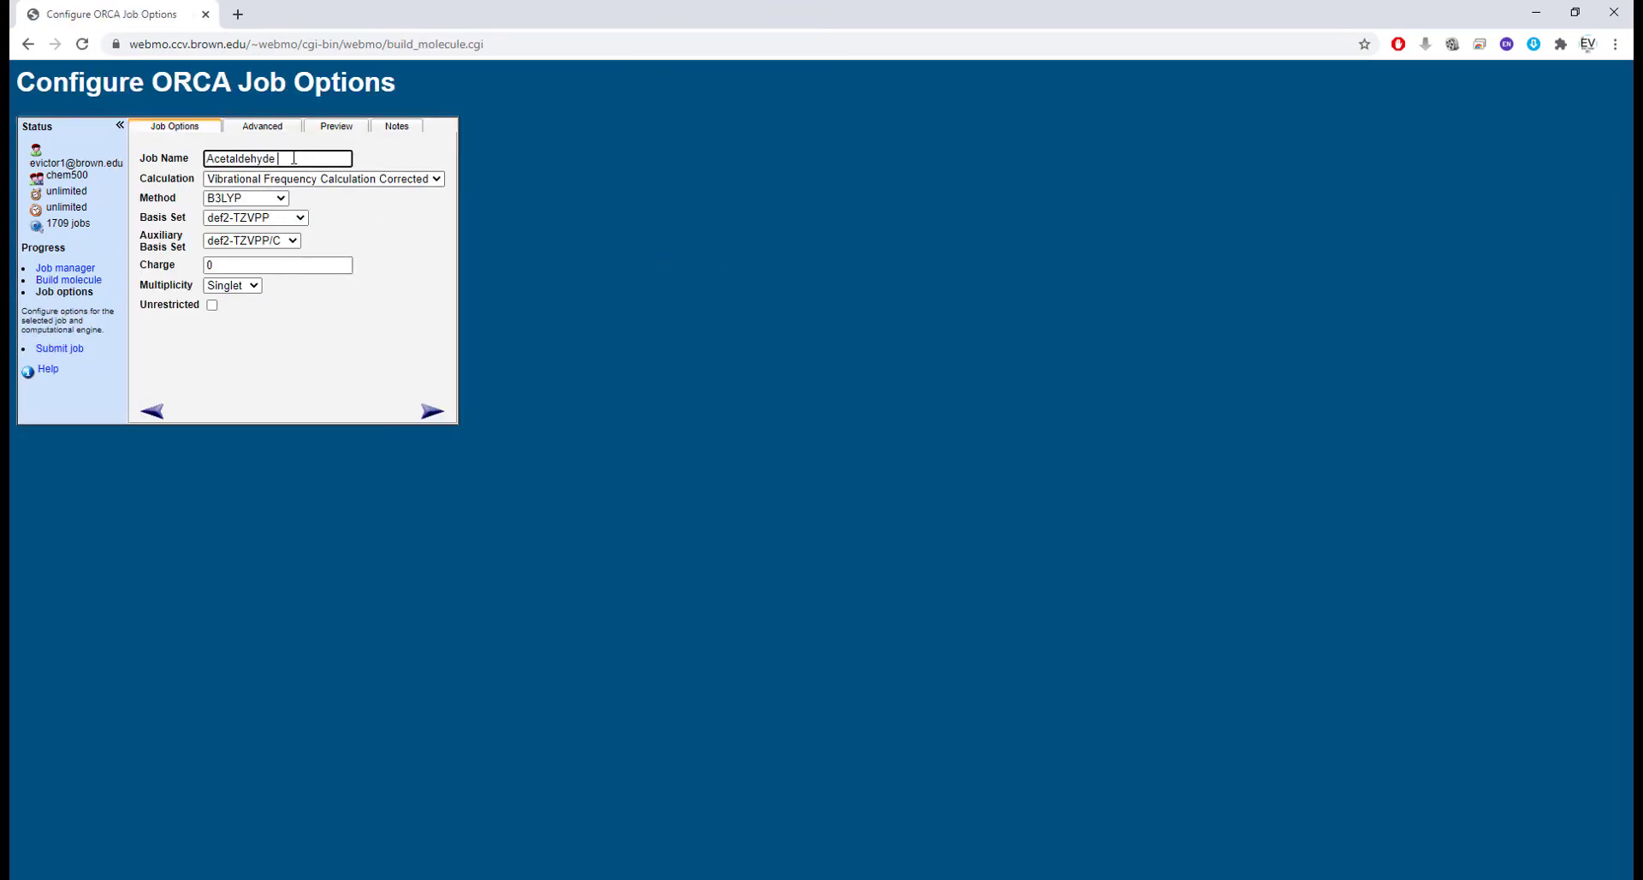
{"action": "type", "text": "- NMR"}
{"action": "left_click", "coordinate": [283, 159]}
{"action": "left_click", "coordinate": [387, 207]}
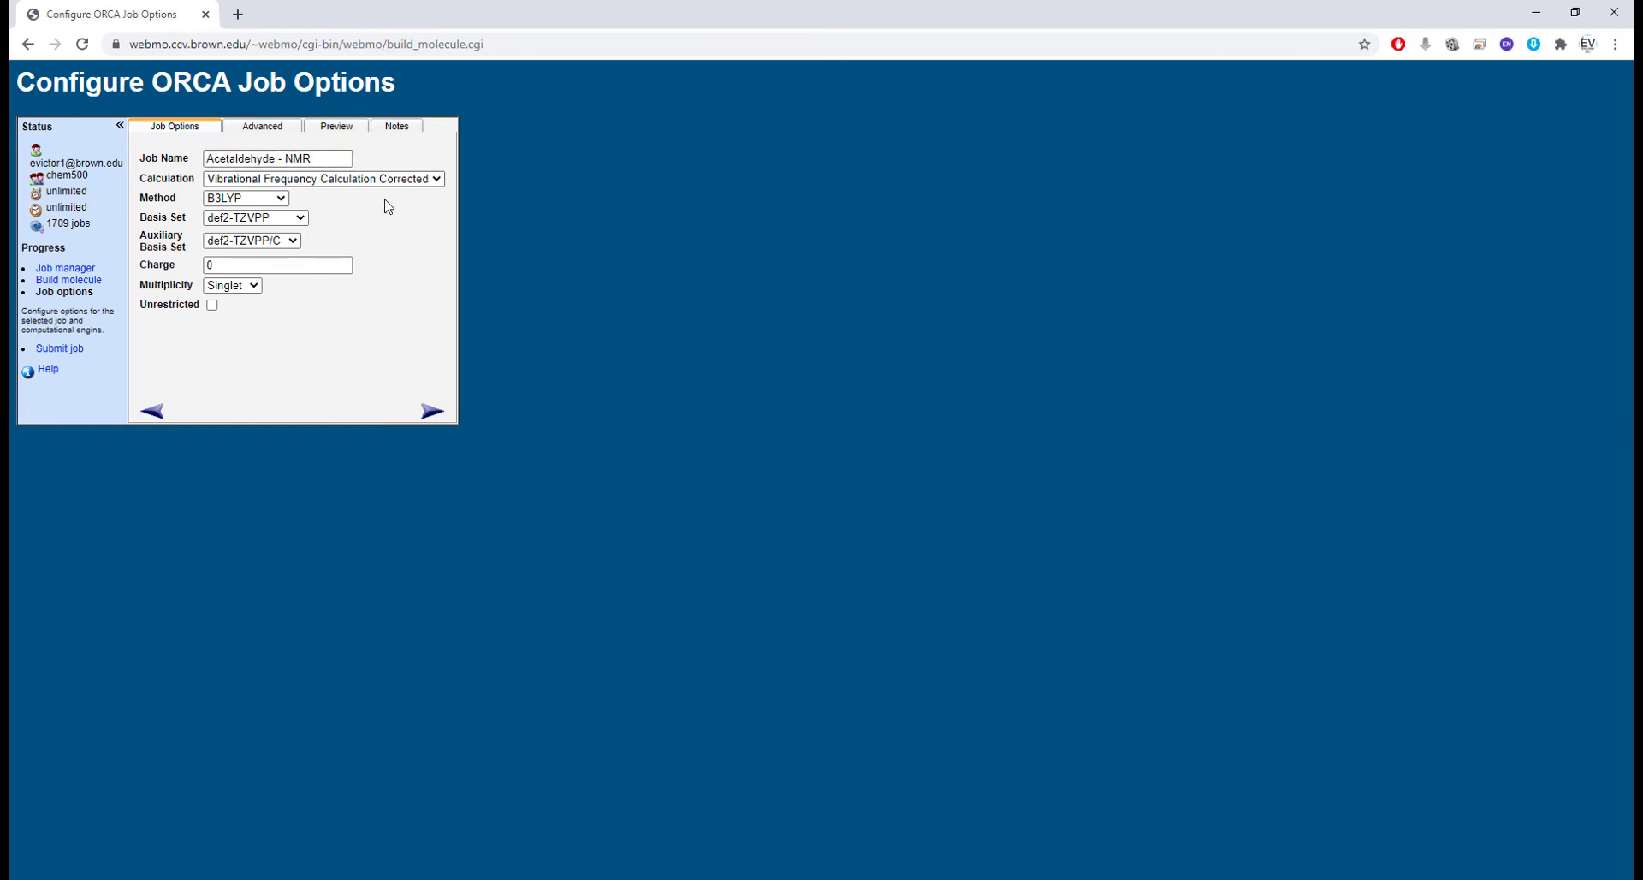
{"action": "left_click", "coordinate": [402, 179]}
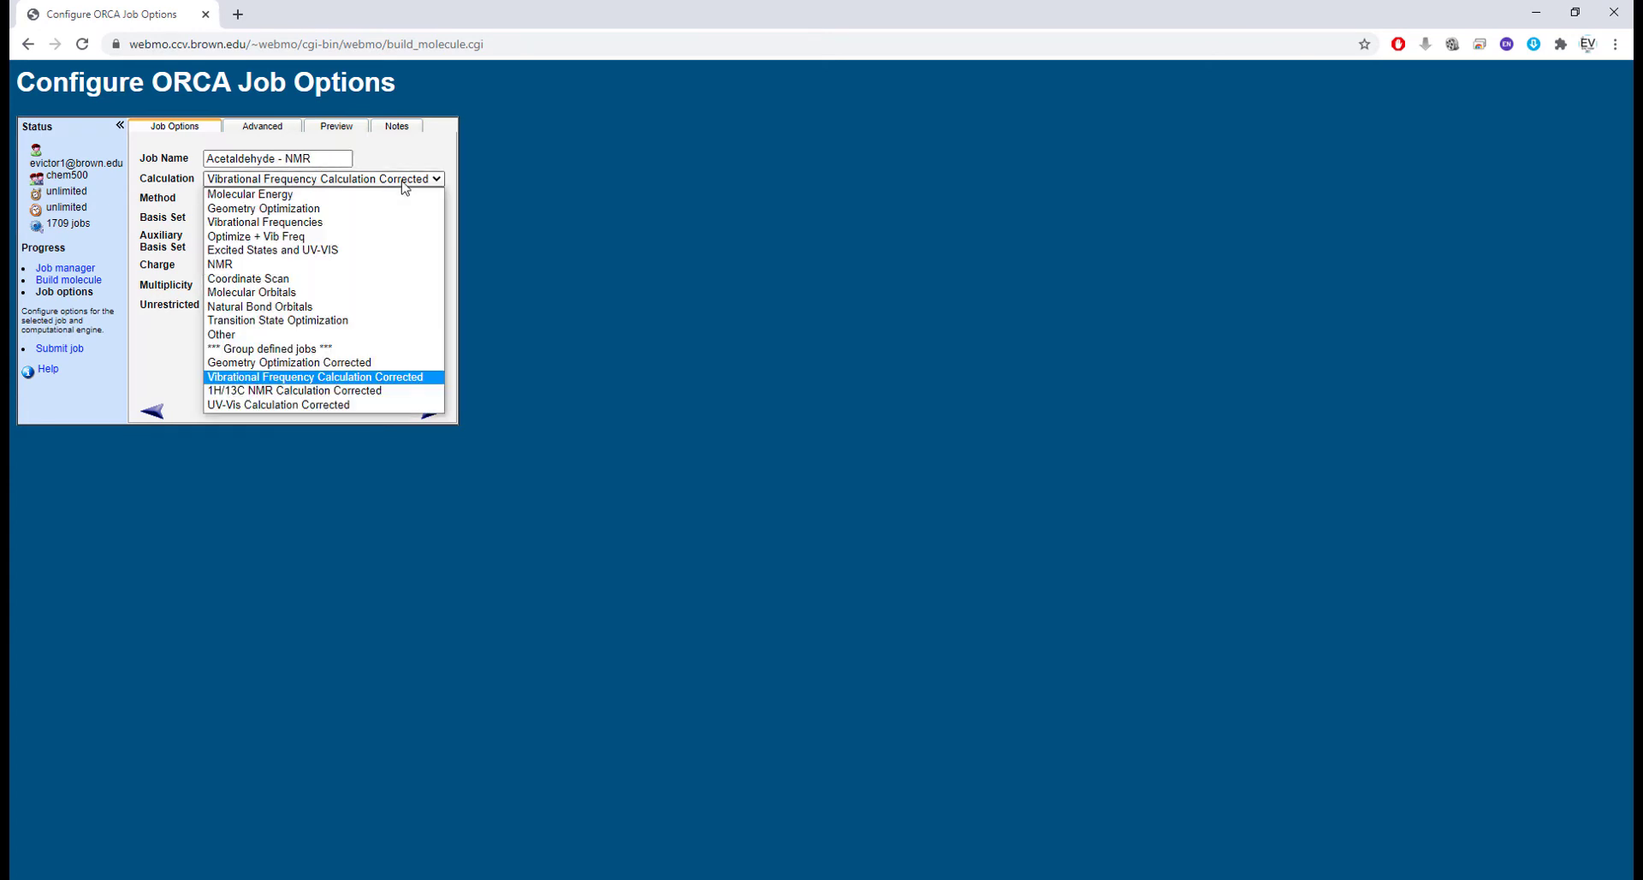
{"action": "left_click", "coordinate": [390, 391]}
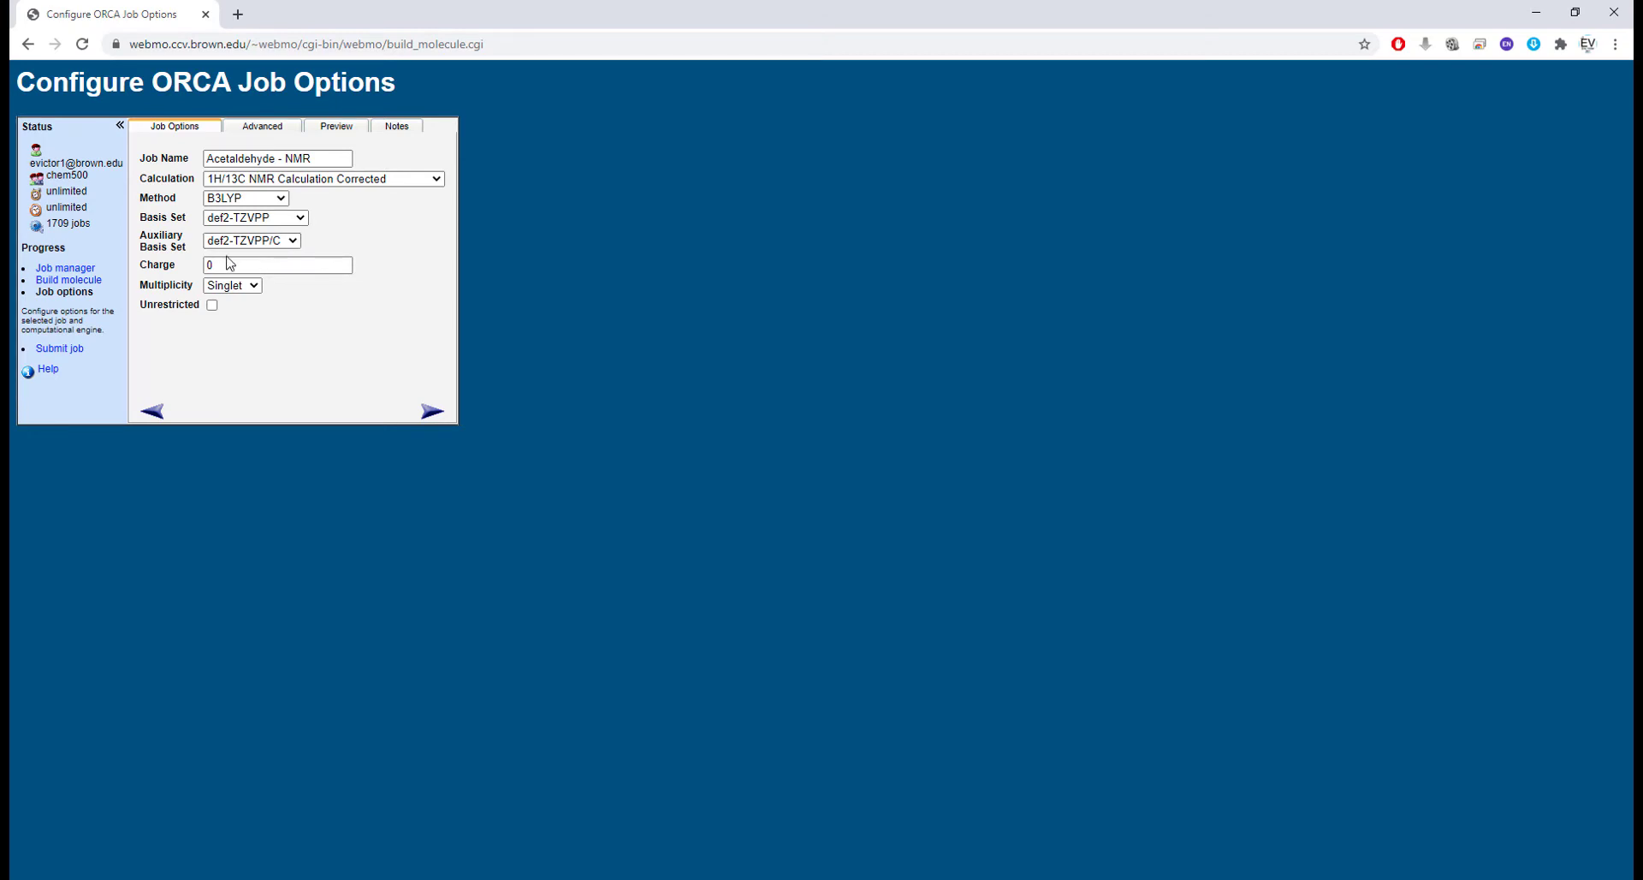
Step: Enable the def2/JK option for the acetaldehyde NMR job and submit it
{"action": "left_click", "coordinate": [275, 129]}
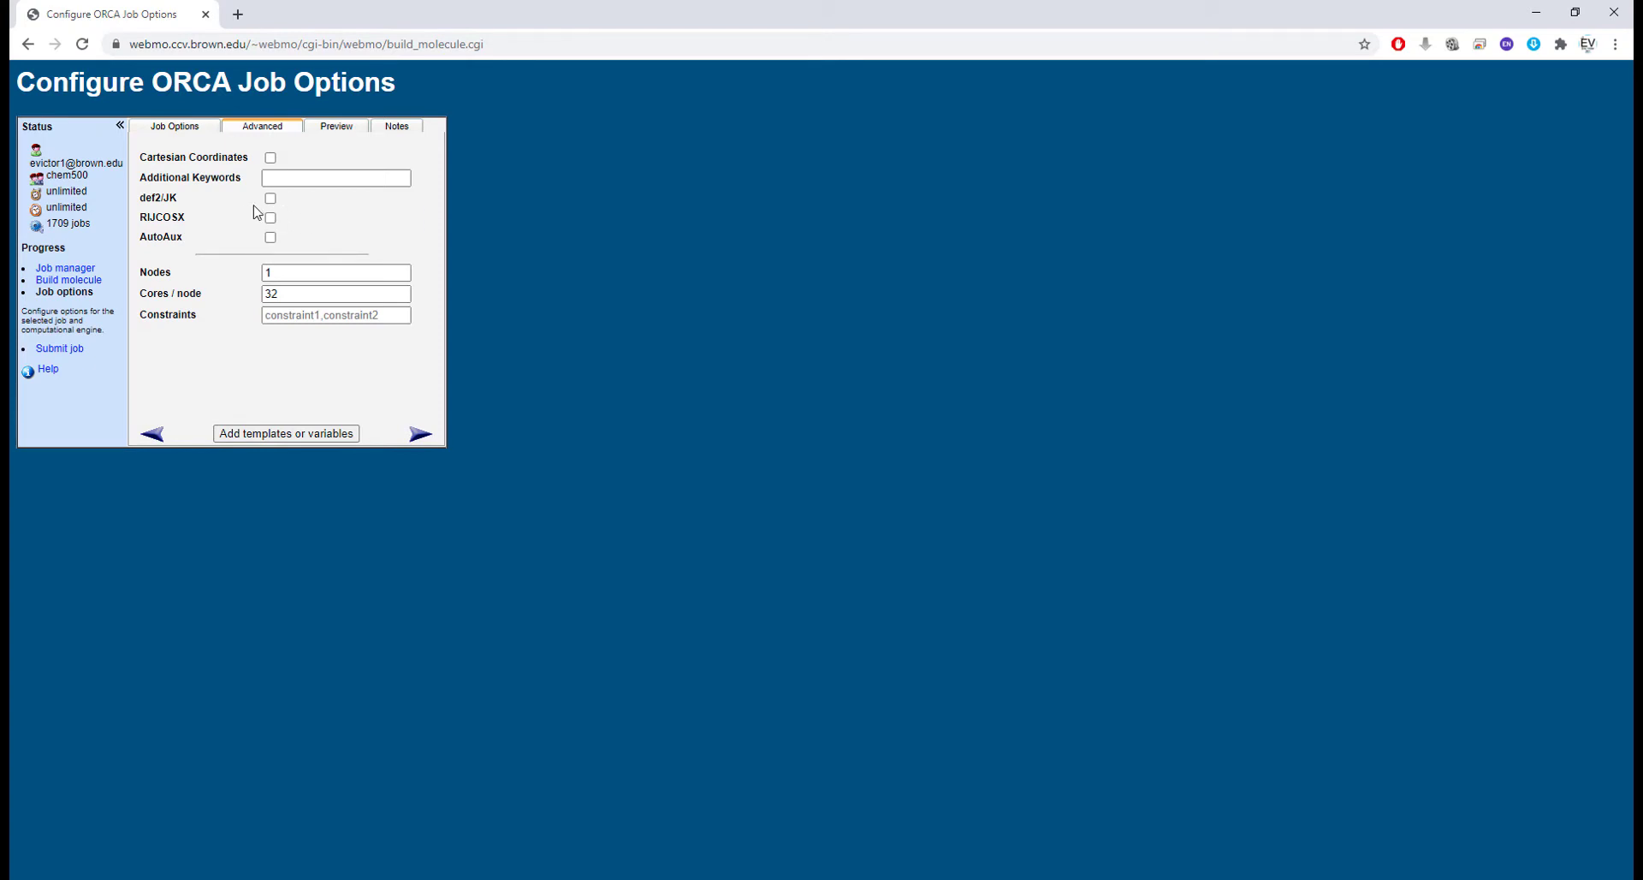
{"action": "left_click", "coordinate": [198, 130]}
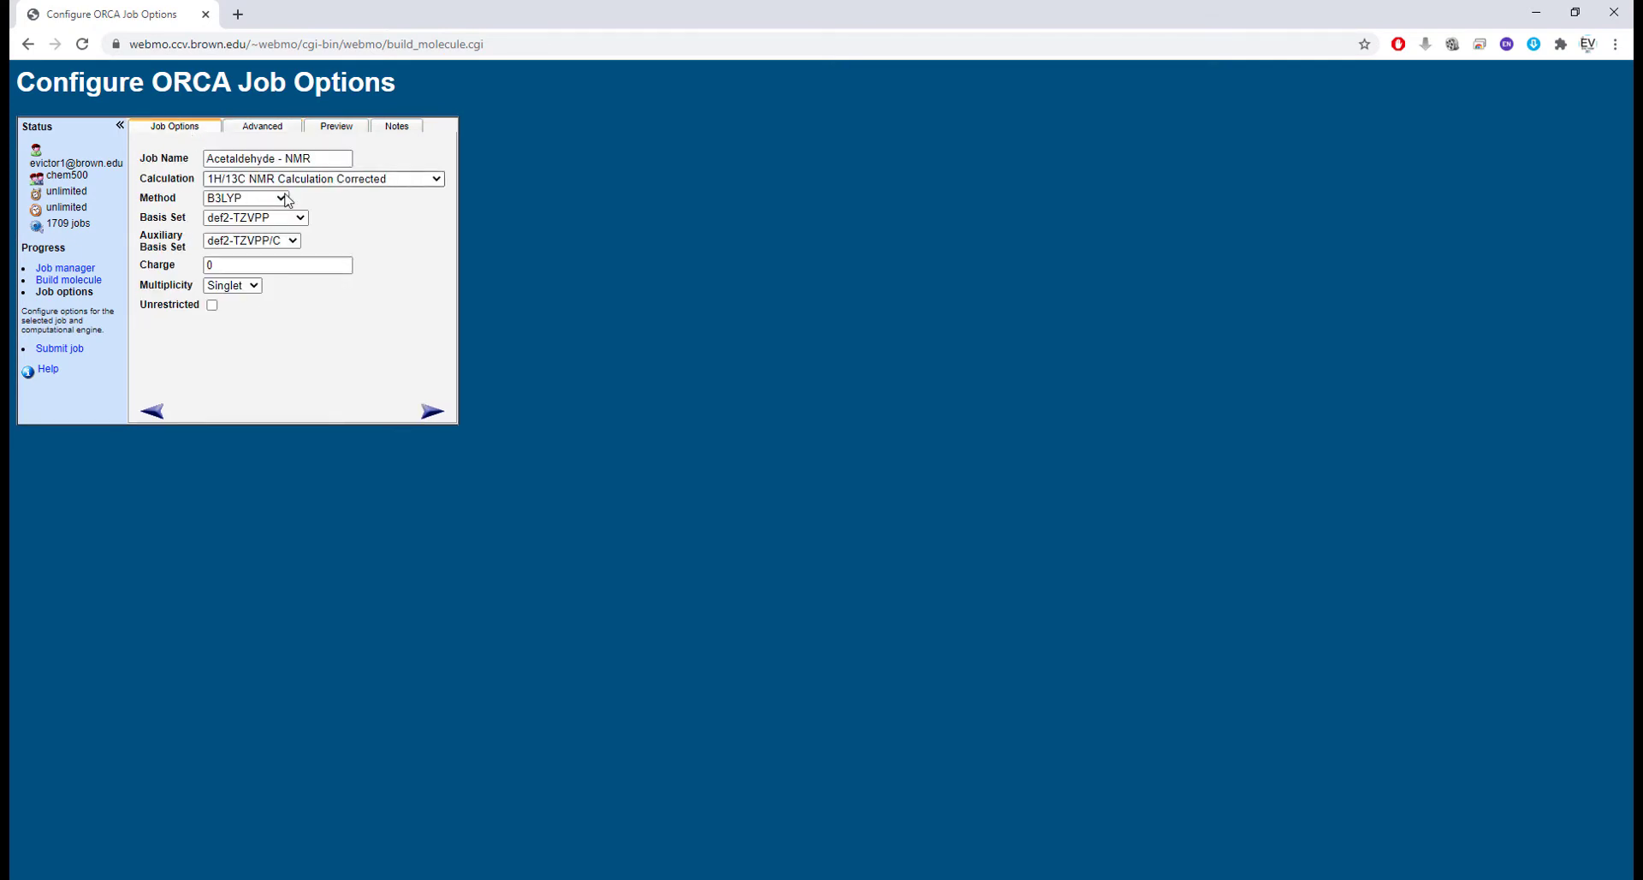
{"action": "left_click", "coordinate": [268, 126]}
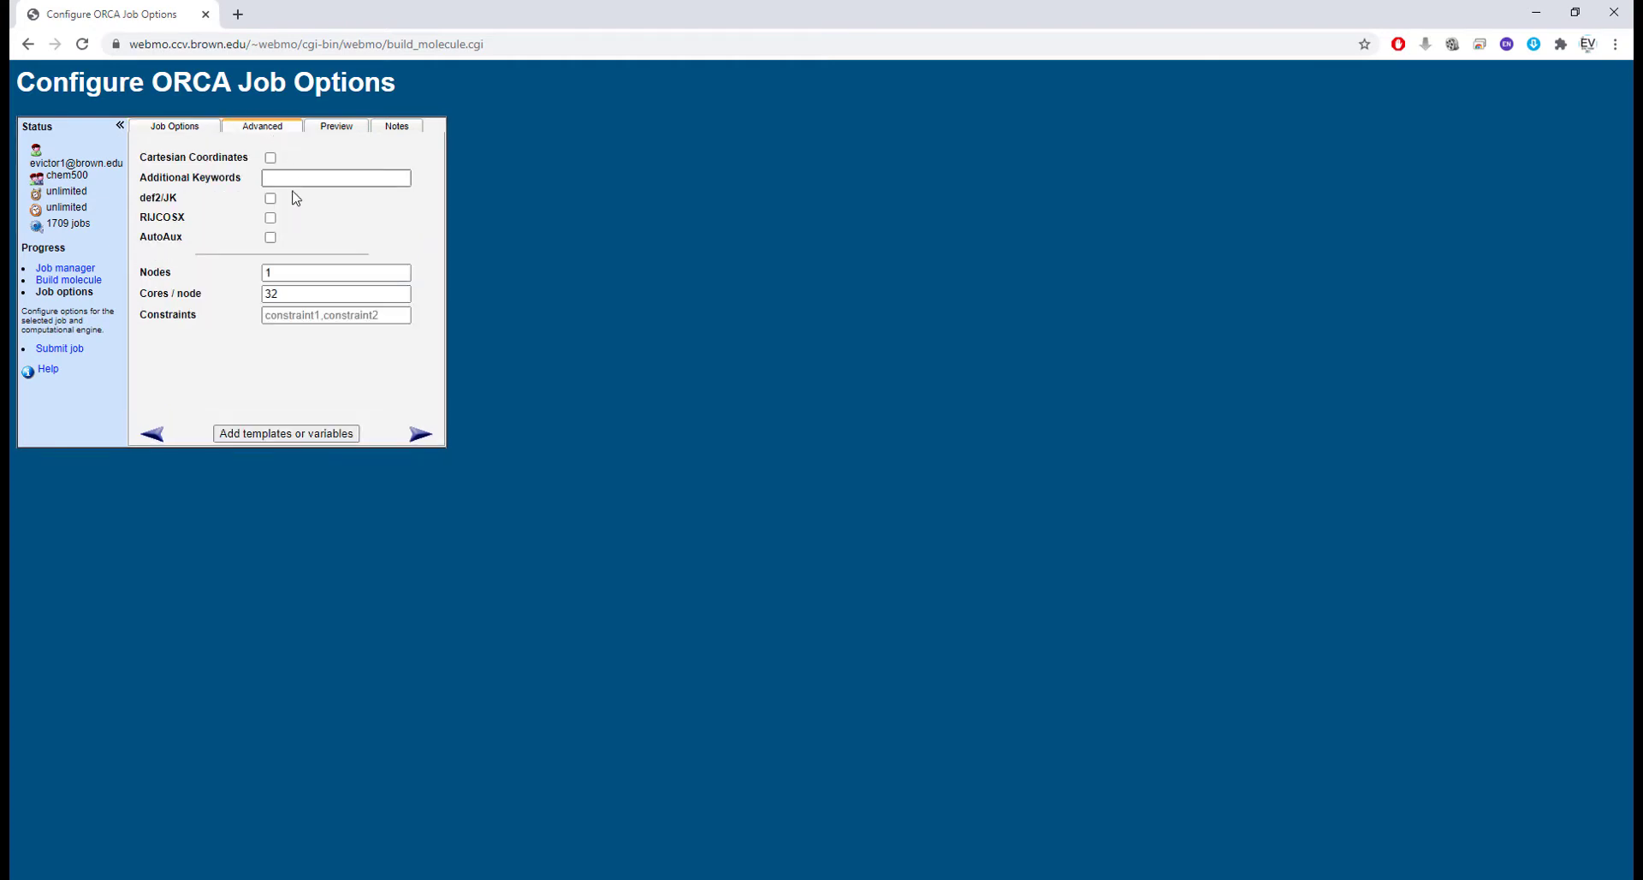
{"action": "left_click", "coordinate": [271, 198]}
{"action": "left_click", "coordinate": [420, 434]}
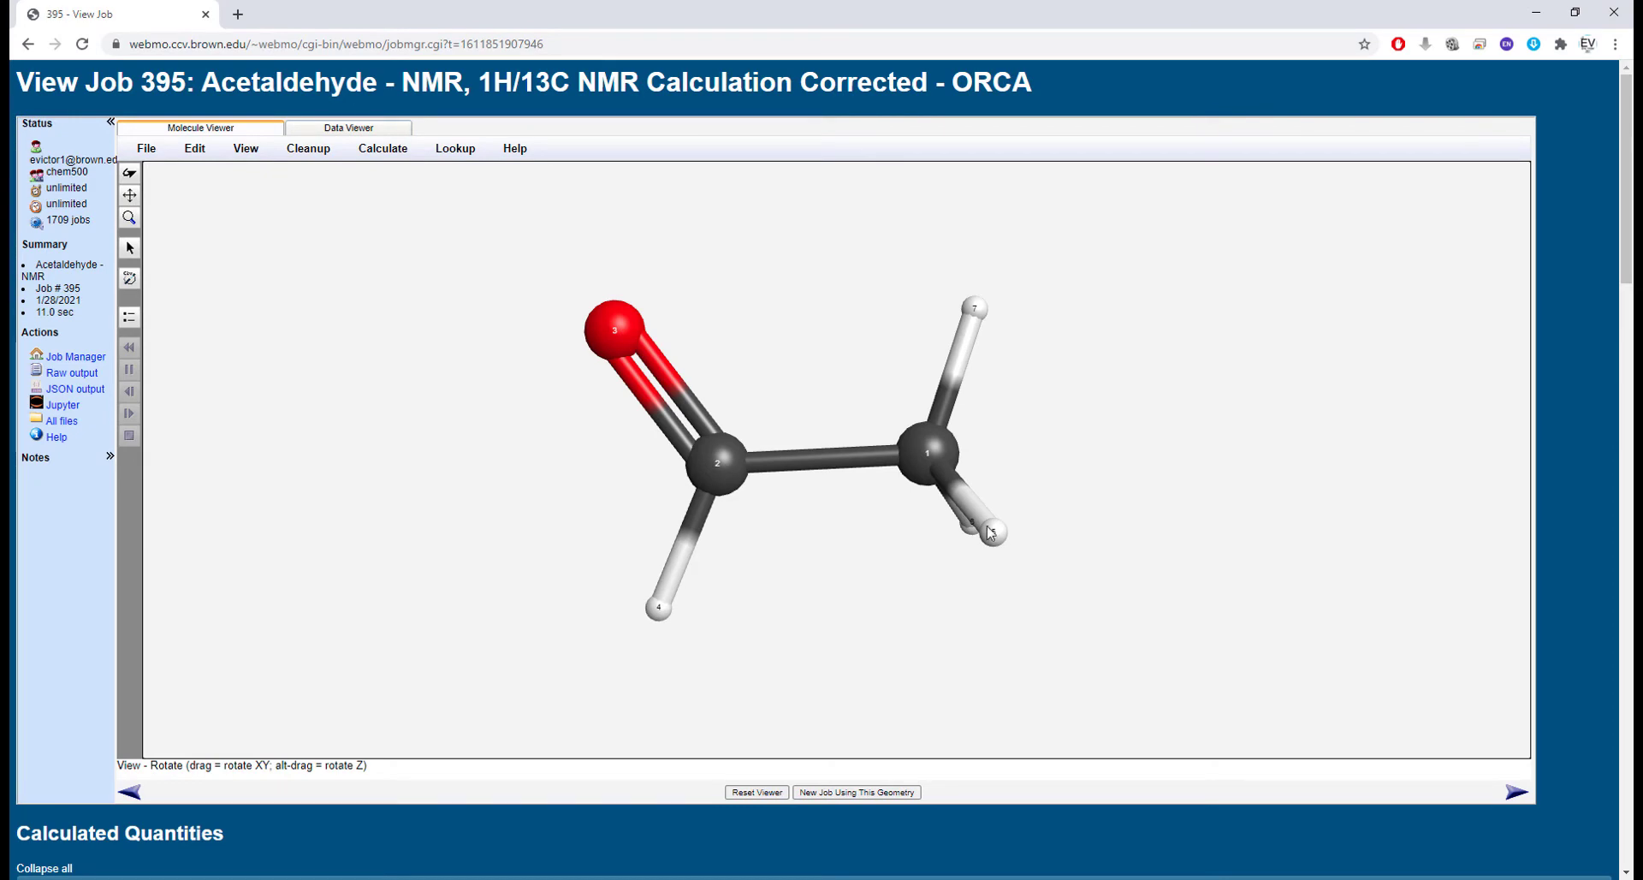
Step: Examine the acetaldehyde job's absolute NMR shifts and TMS shielding fields against the numbered atoms in the molecule
{"action": "scroll", "coordinate": [516, 350], "scroll_direction": "down", "scroll_amount": 10}
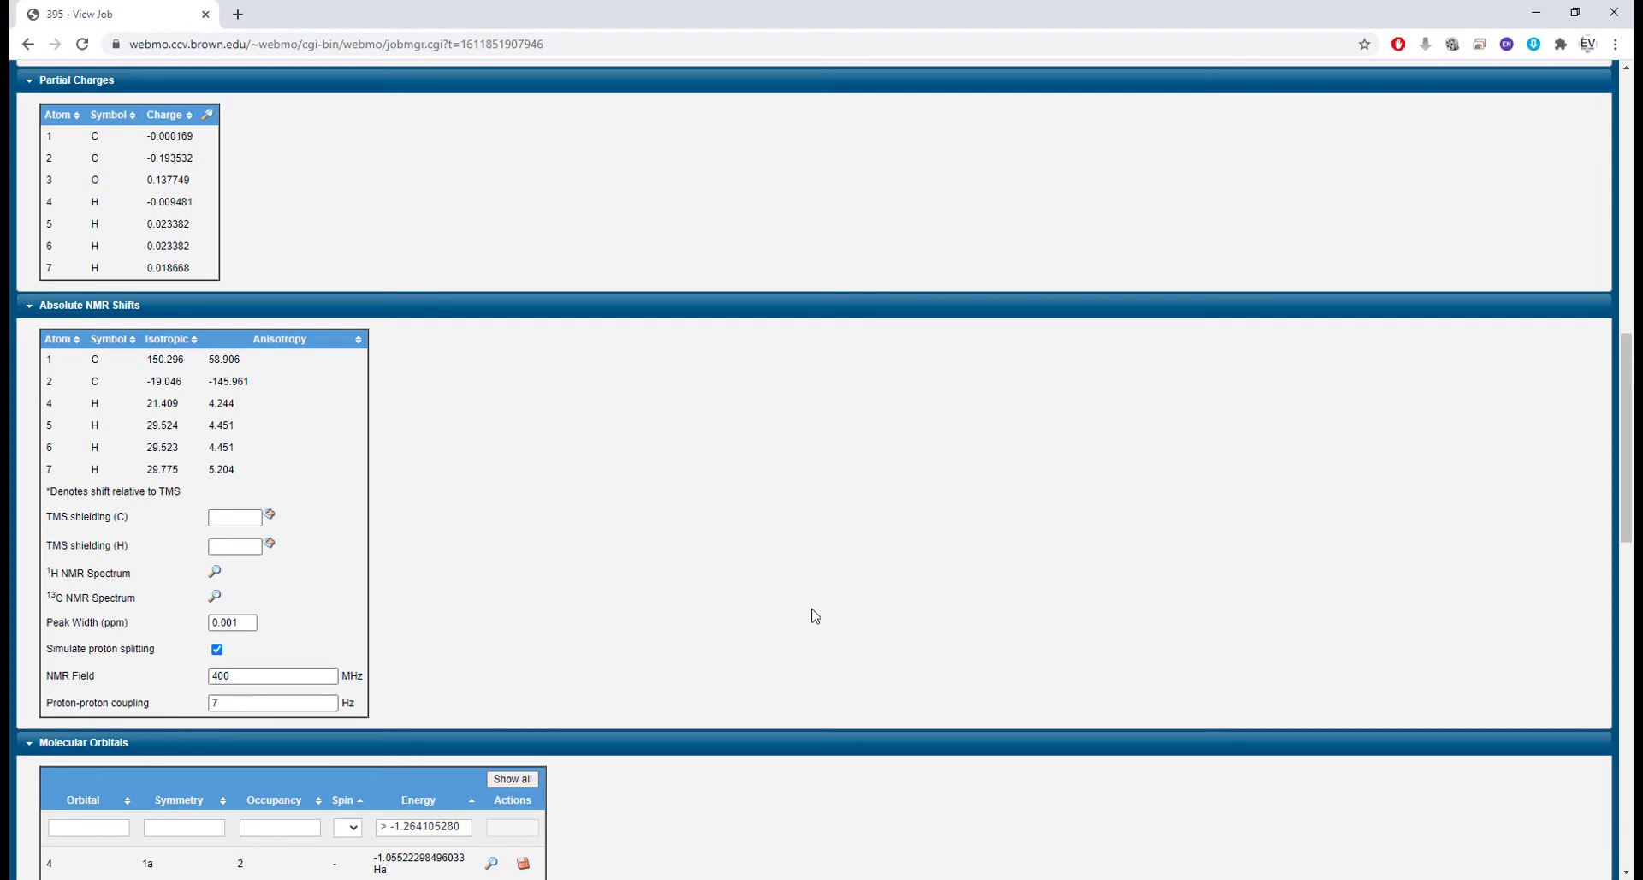
{"action": "scroll", "coordinate": [814, 617], "scroll_direction": "up", "scroll_amount": 10}
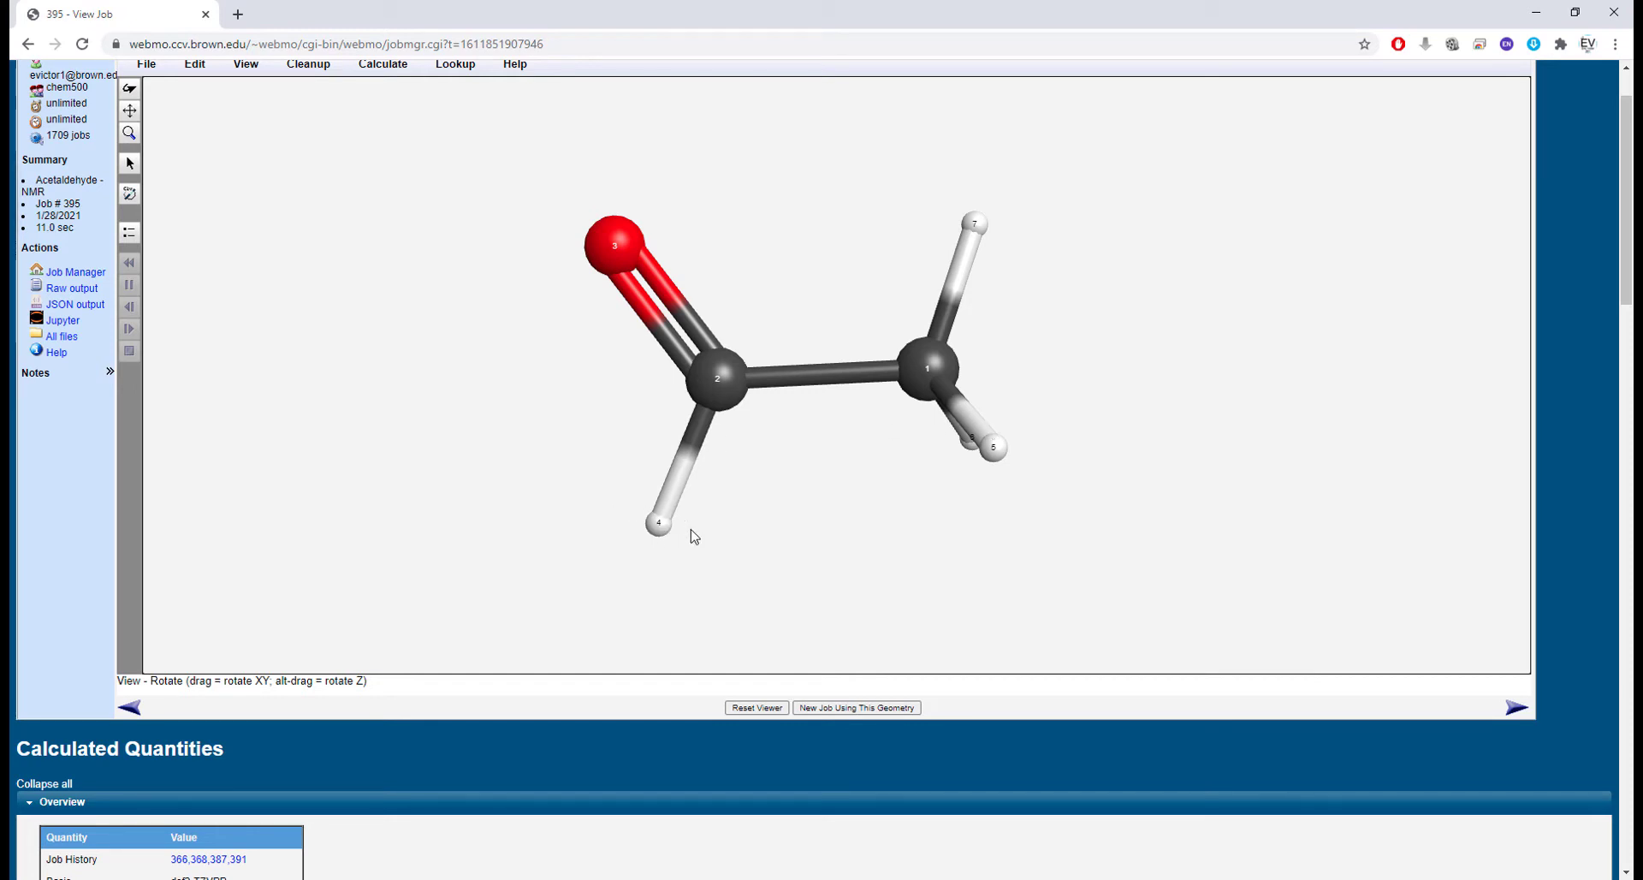
{"action": "scroll", "coordinate": [723, 465], "scroll_direction": "down", "scroll_amount": 6}
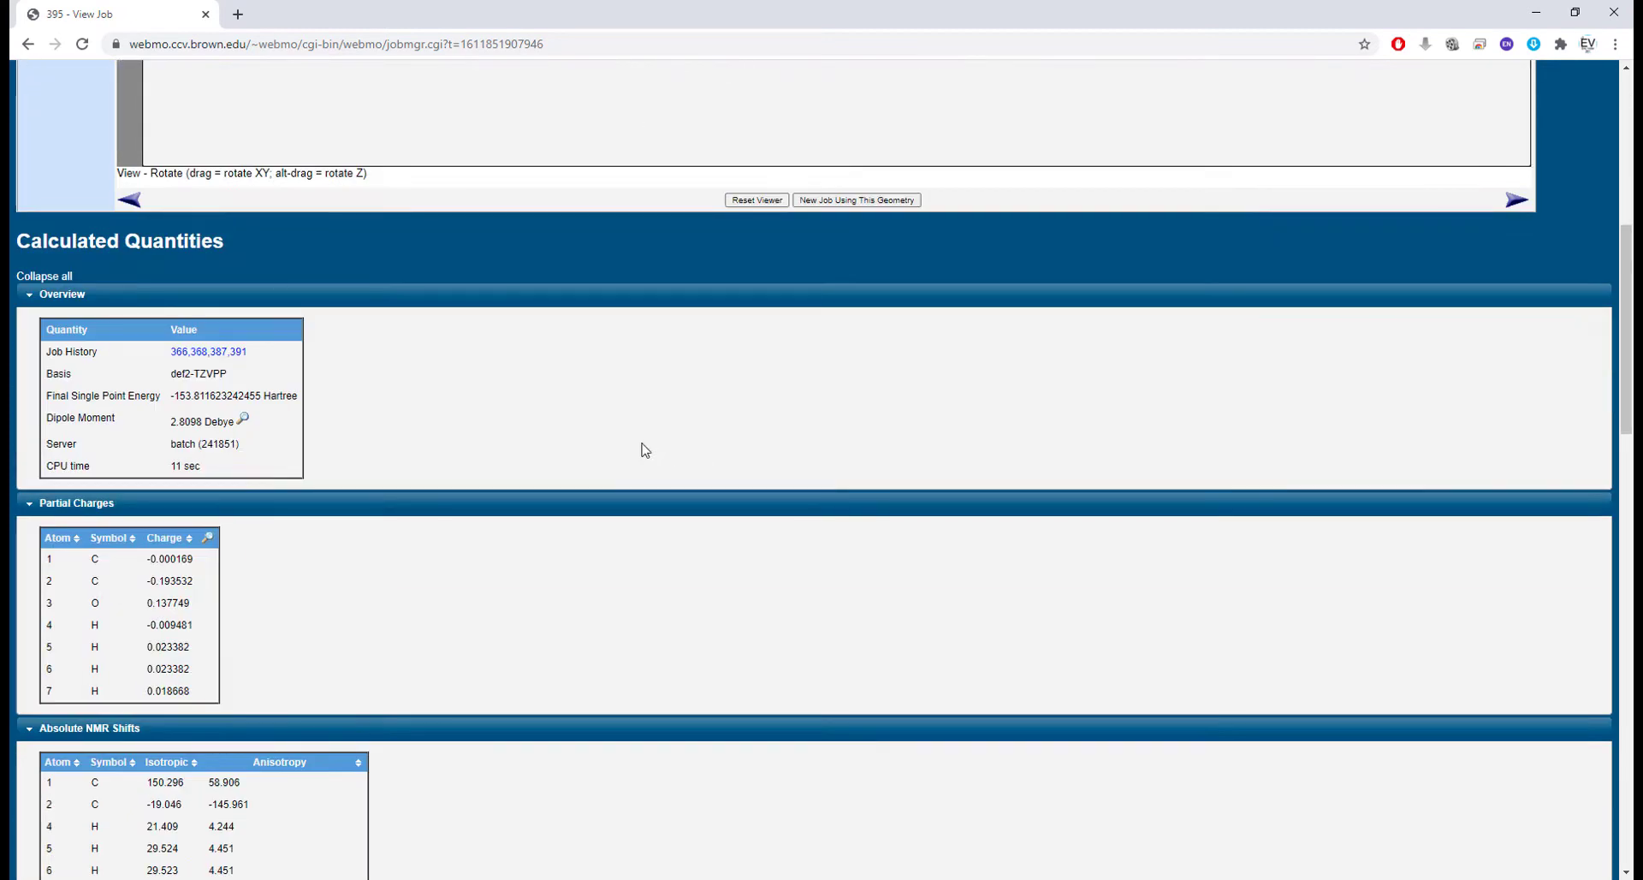
{"action": "scroll", "coordinate": [645, 450], "scroll_direction": "down", "scroll_amount": 3}
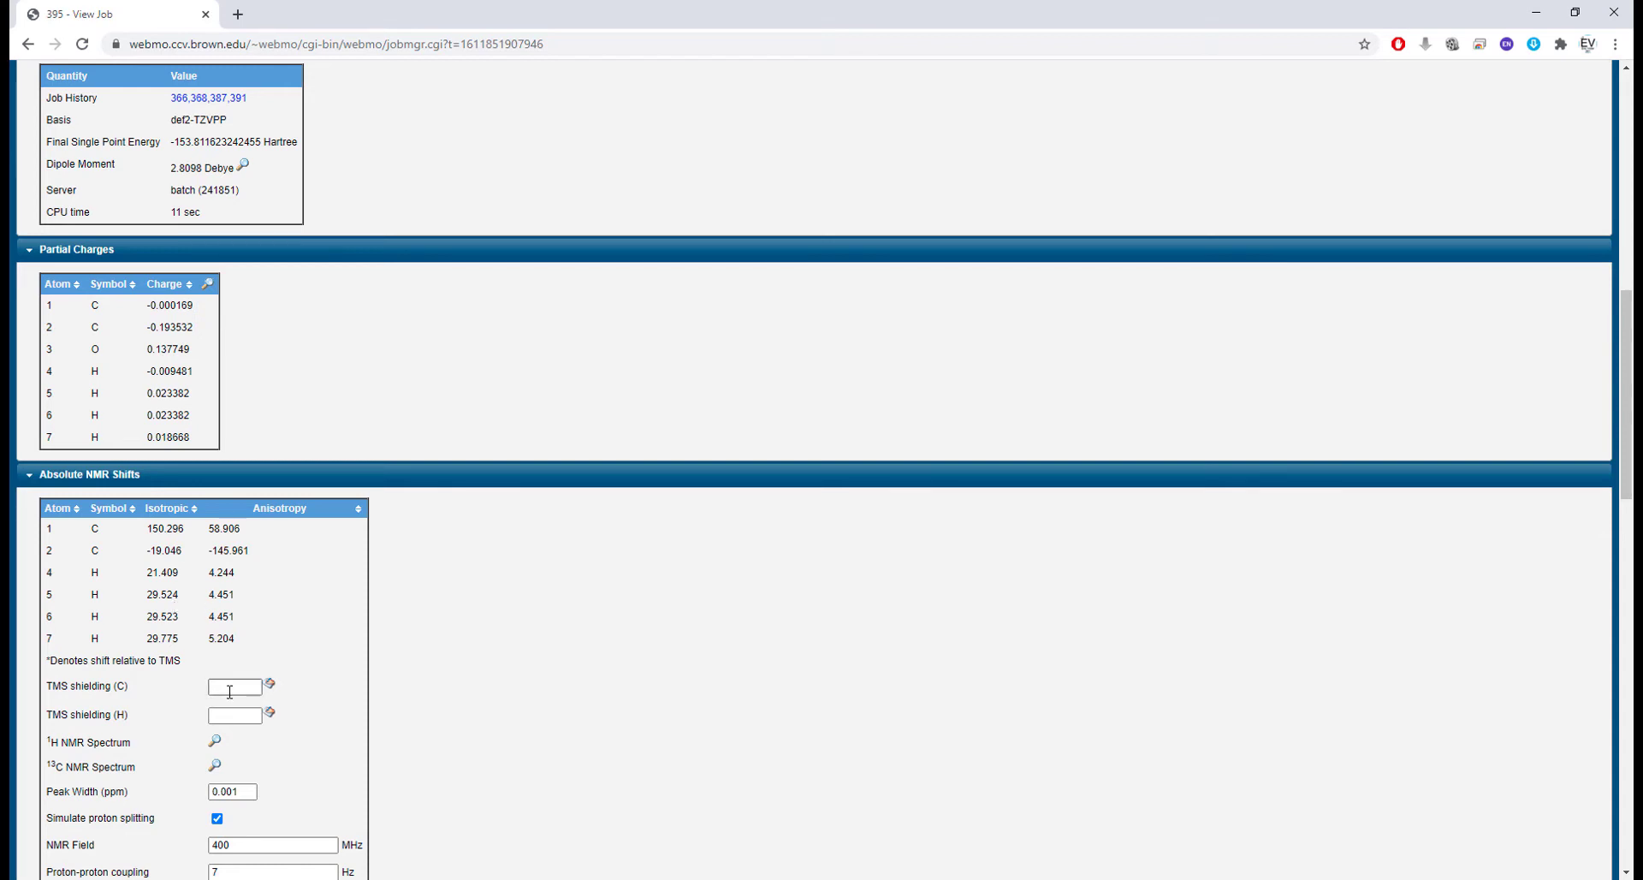
{"action": "scroll", "coordinate": [232, 682], "scroll_direction": "up", "scroll_amount": 10}
Step: Create a new job from the job manager and build a central carbon atom bonded to four surrounding carbons
{"action": "left_click", "coordinate": [76, 356]}
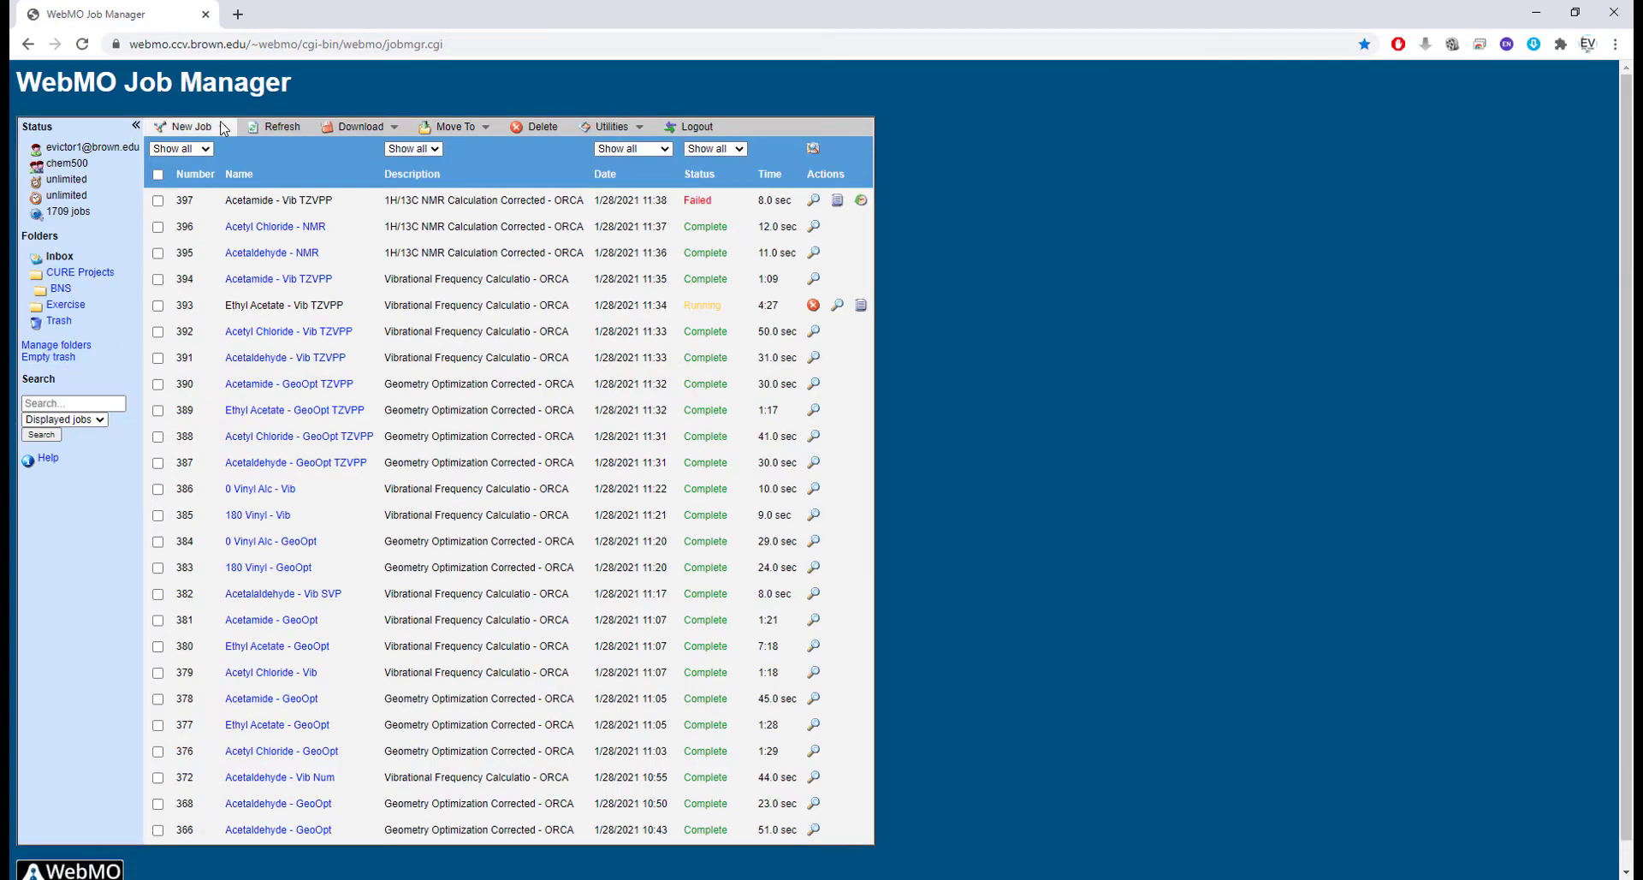
{"action": "left_click", "coordinate": [222, 127]}
{"action": "left_click", "coordinate": [213, 148]}
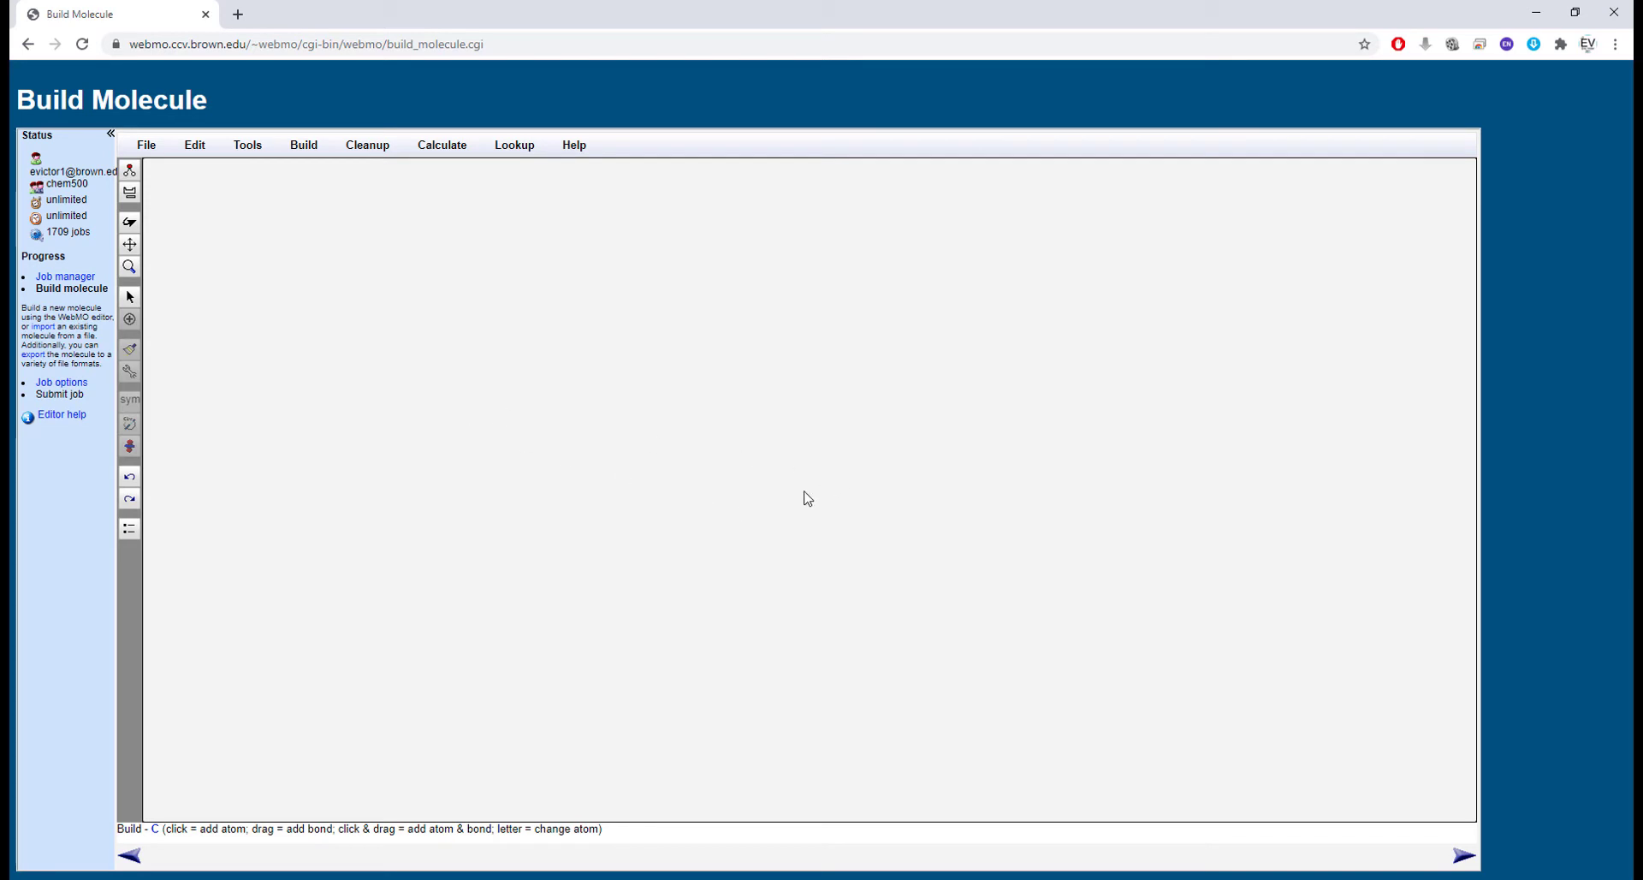
{"action": "left_click", "coordinate": [809, 494]}
{"action": "left_click_drag", "start_coordinate": [810, 503], "coordinate": [539, 529]}
{"action": "left_click_drag", "start_coordinate": [809, 497], "coordinate": [1026, 566]}
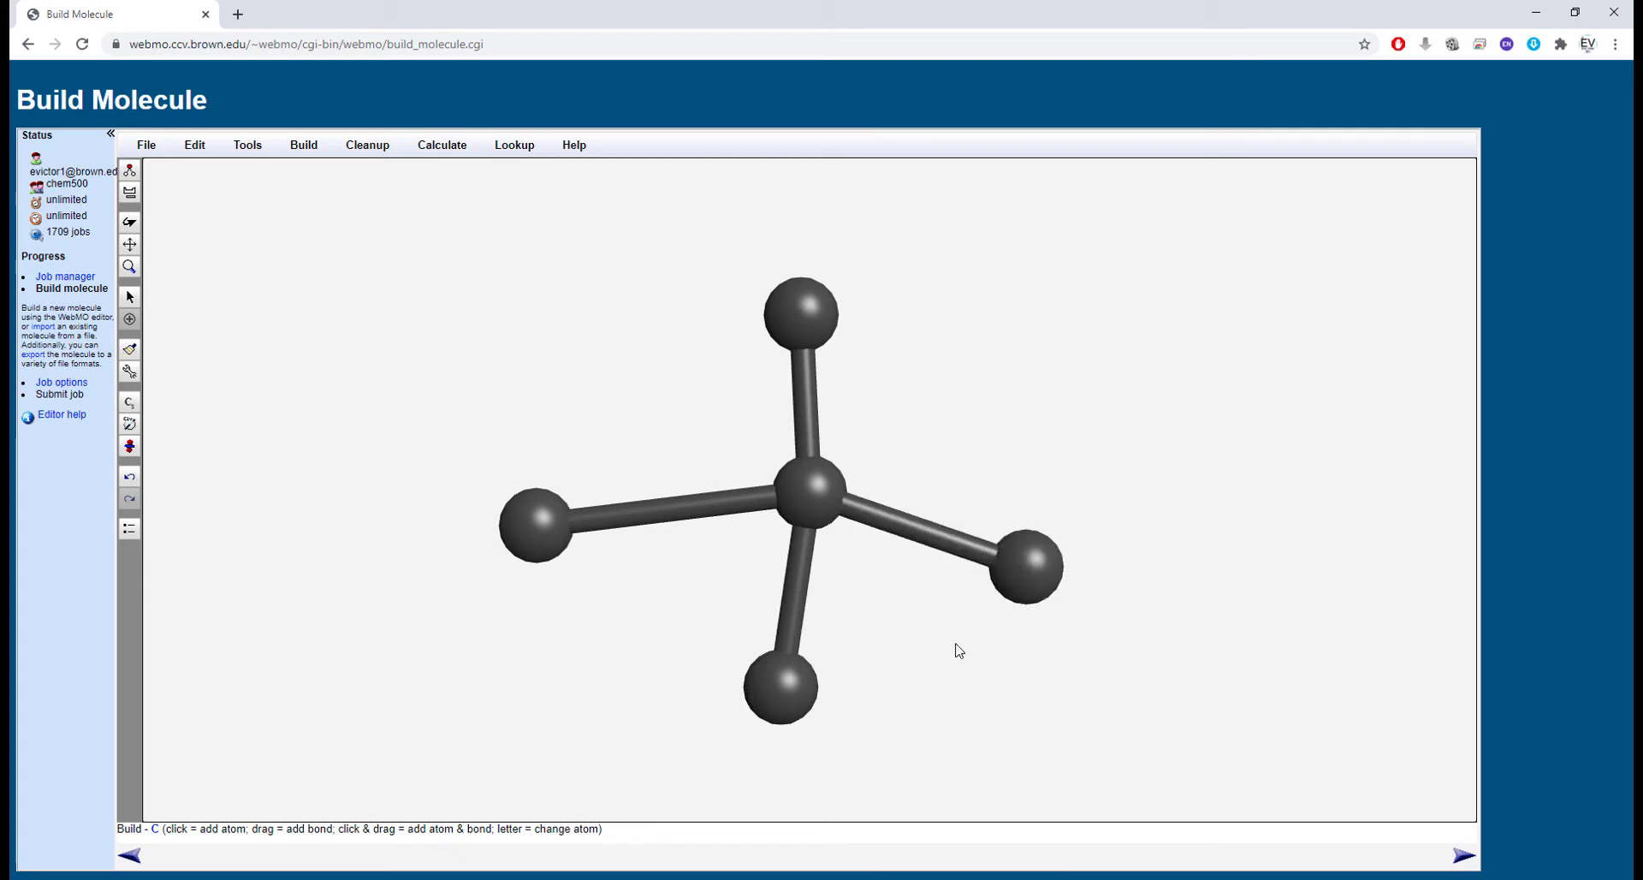
Step: Change the central carbon to silicon and run the Comprehensive - Mechanics cleanup on the molecule
{"action": "left_click", "coordinate": [130, 192]}
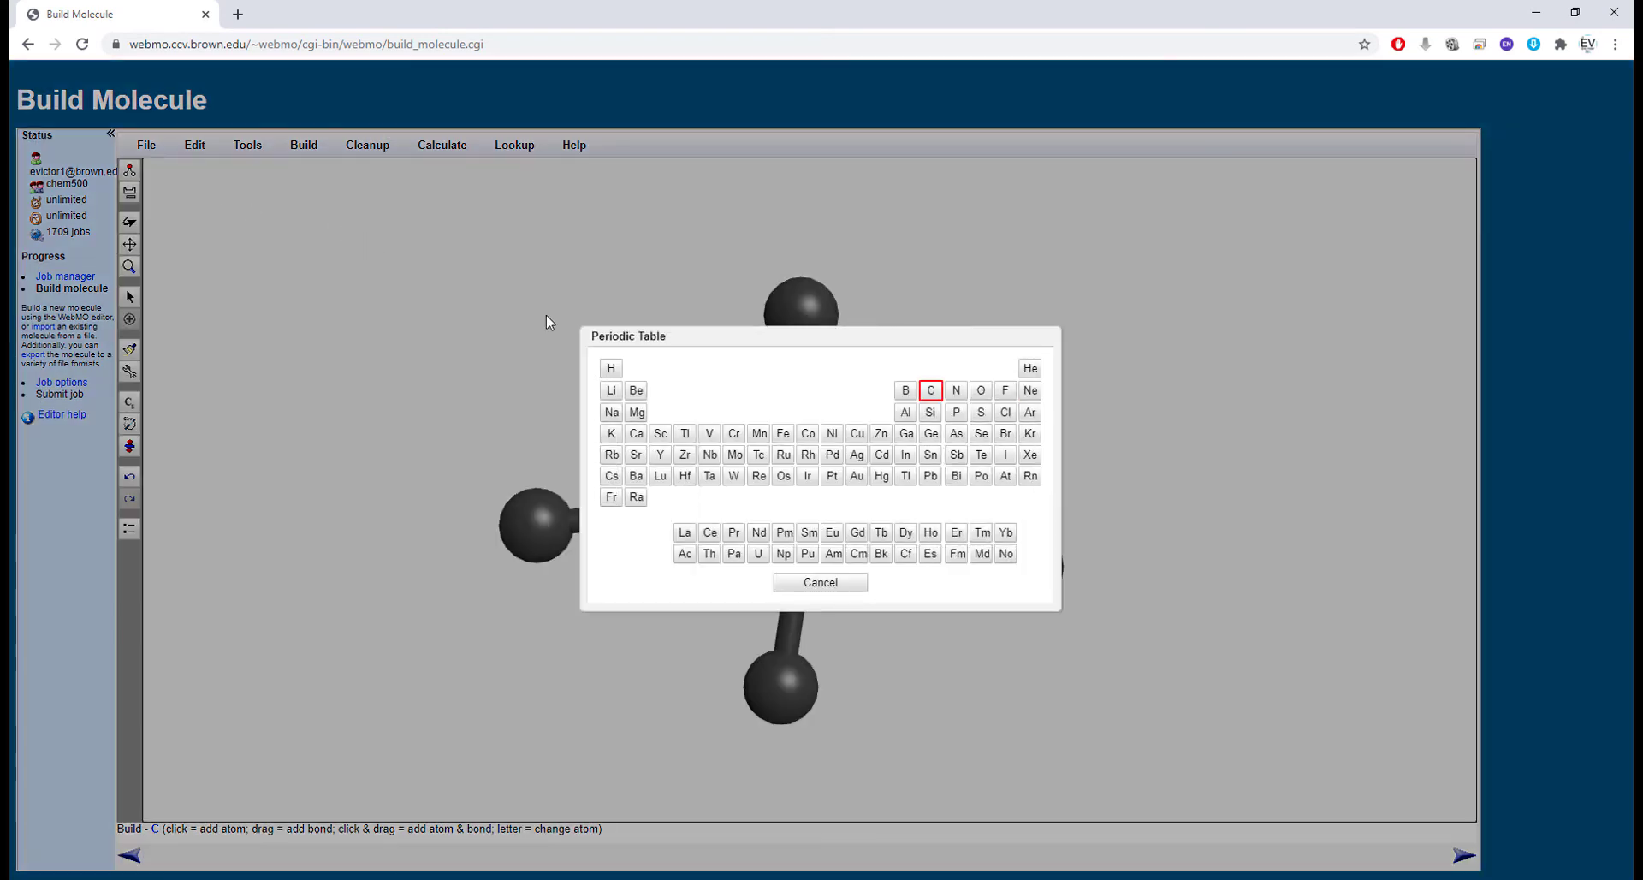
{"action": "left_click", "coordinate": [930, 412]}
{"action": "left_click", "coordinate": [854, 495]}
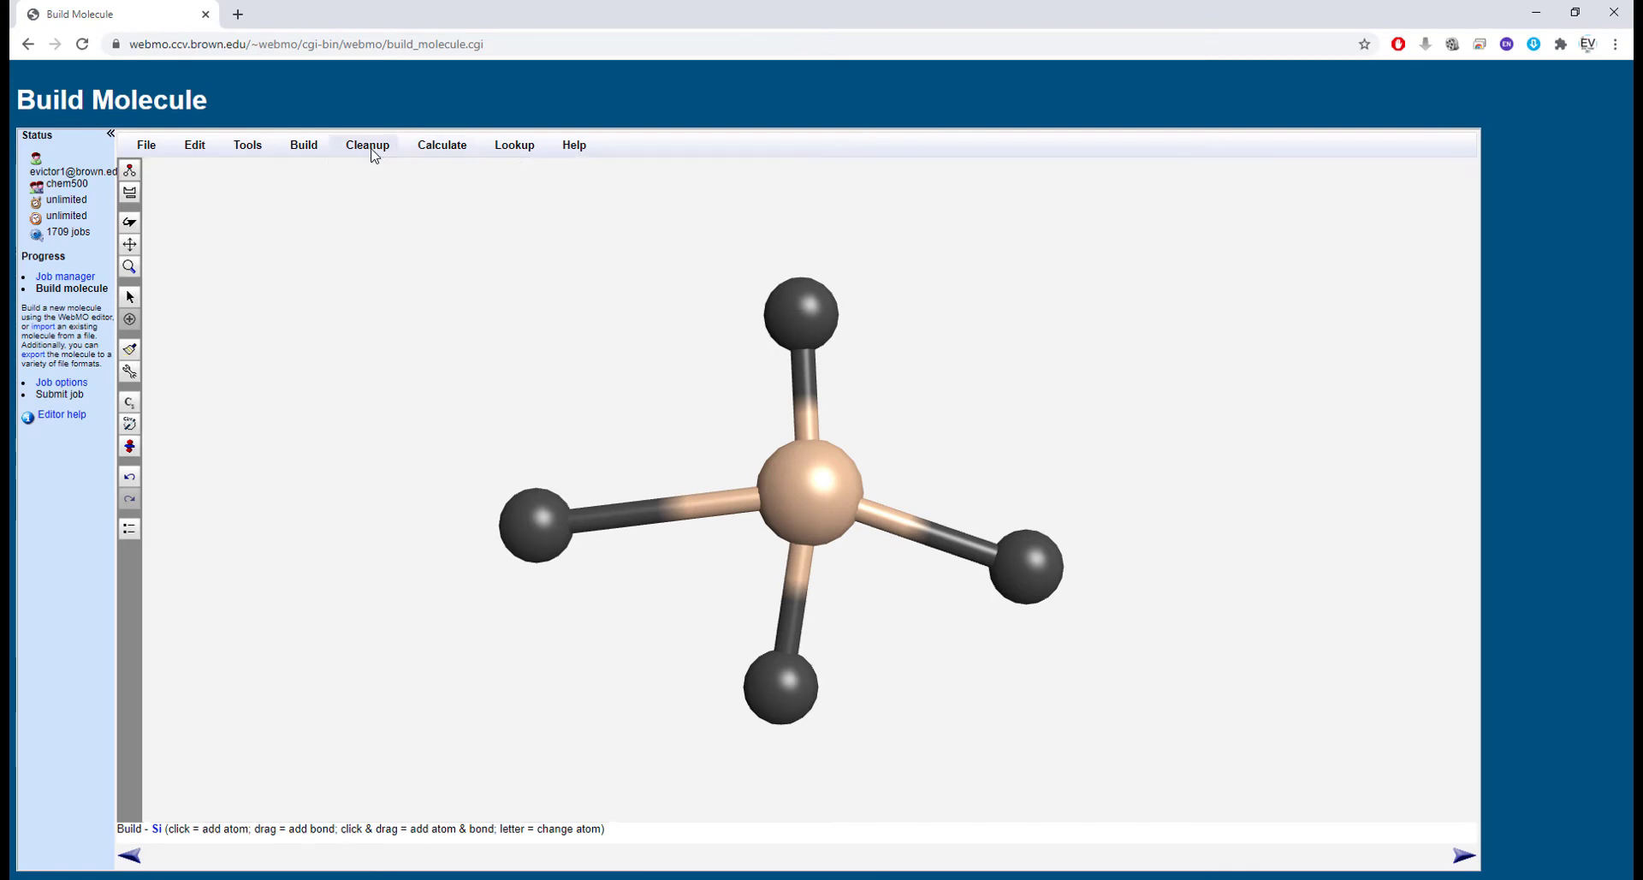
{"action": "left_click", "coordinate": [367, 145]}
{"action": "left_click", "coordinate": [424, 275]}
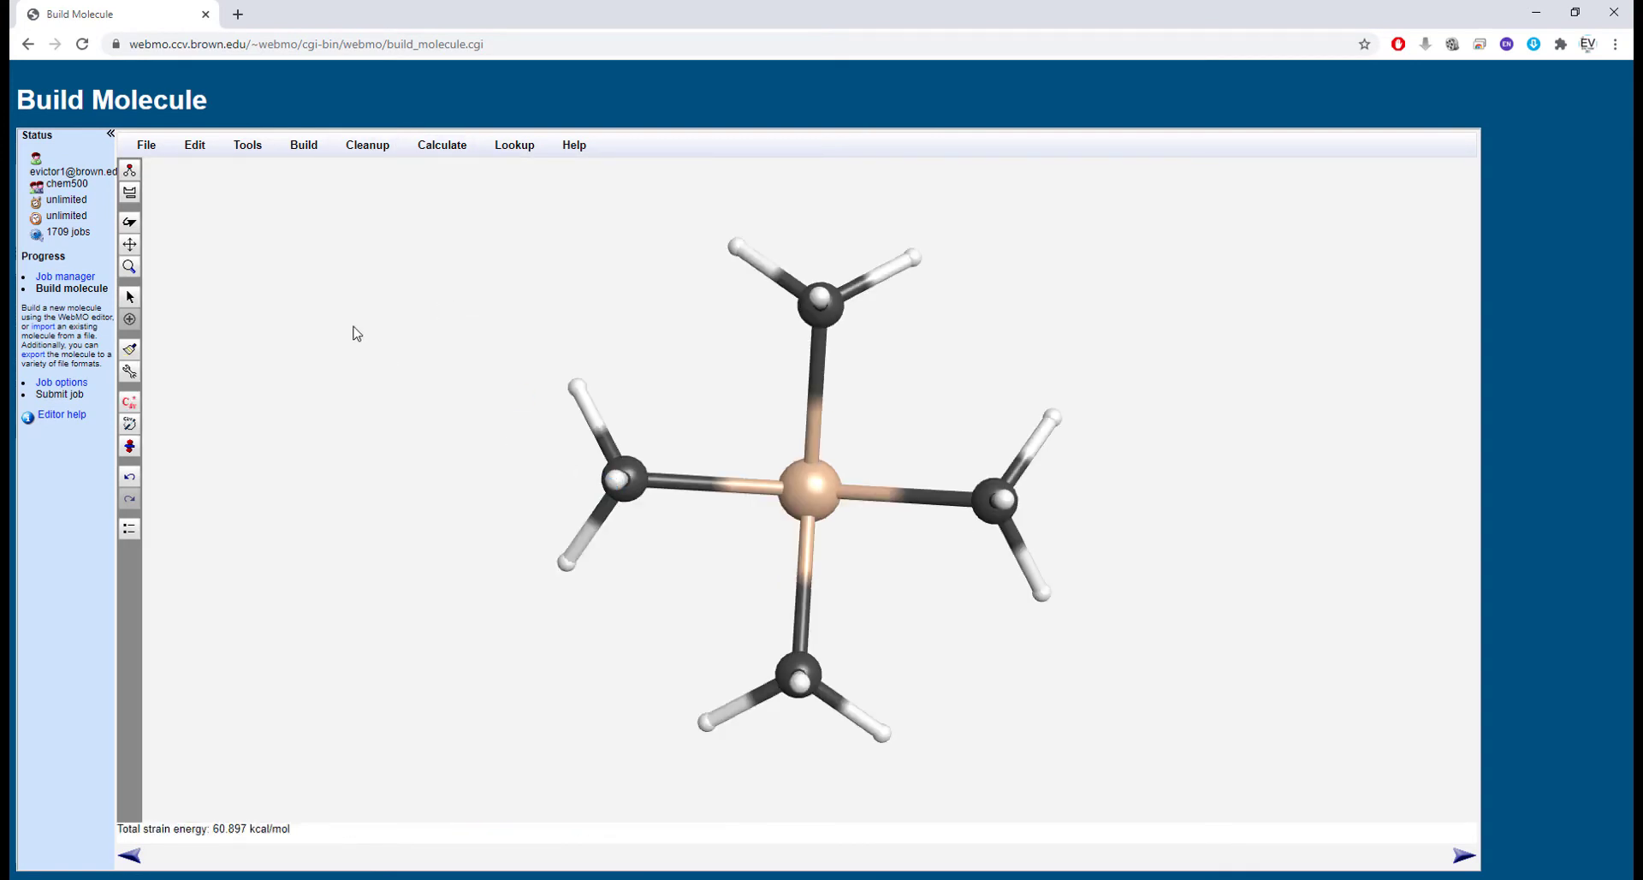
Step: Check the molecule's shape in 3D and correct it to a tetrahedral geometry with the Comprehensive - Idealized cleanup
{"action": "left_click", "coordinate": [130, 222]}
{"action": "left_click_drag", "start_coordinate": [299, 298], "coordinate": [462, 286]}
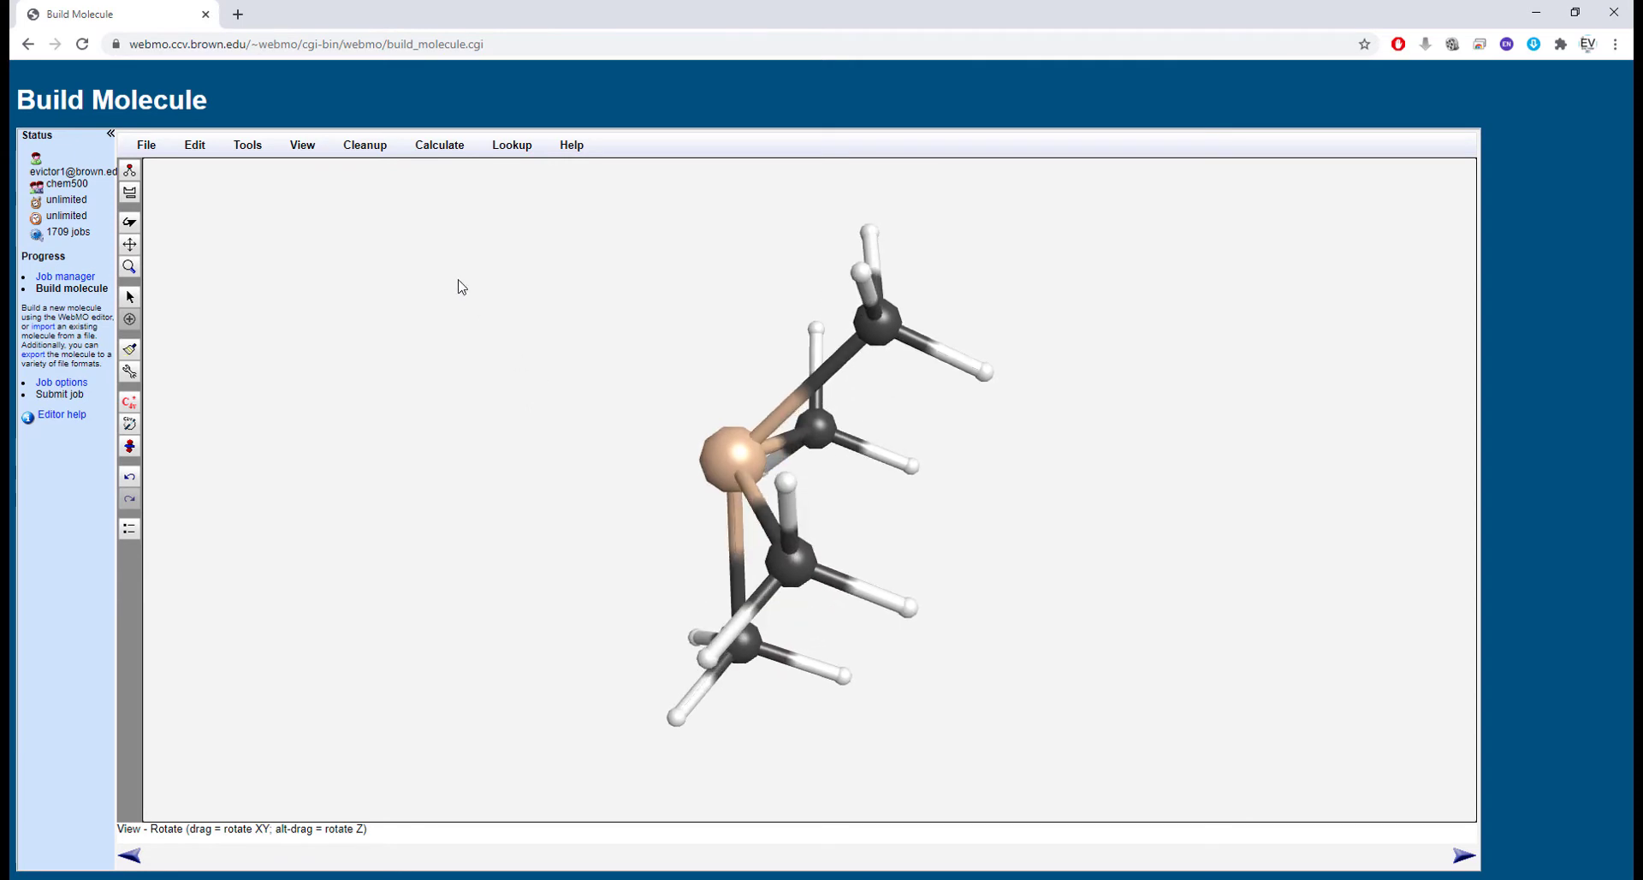
{"action": "left_click", "coordinate": [365, 145]}
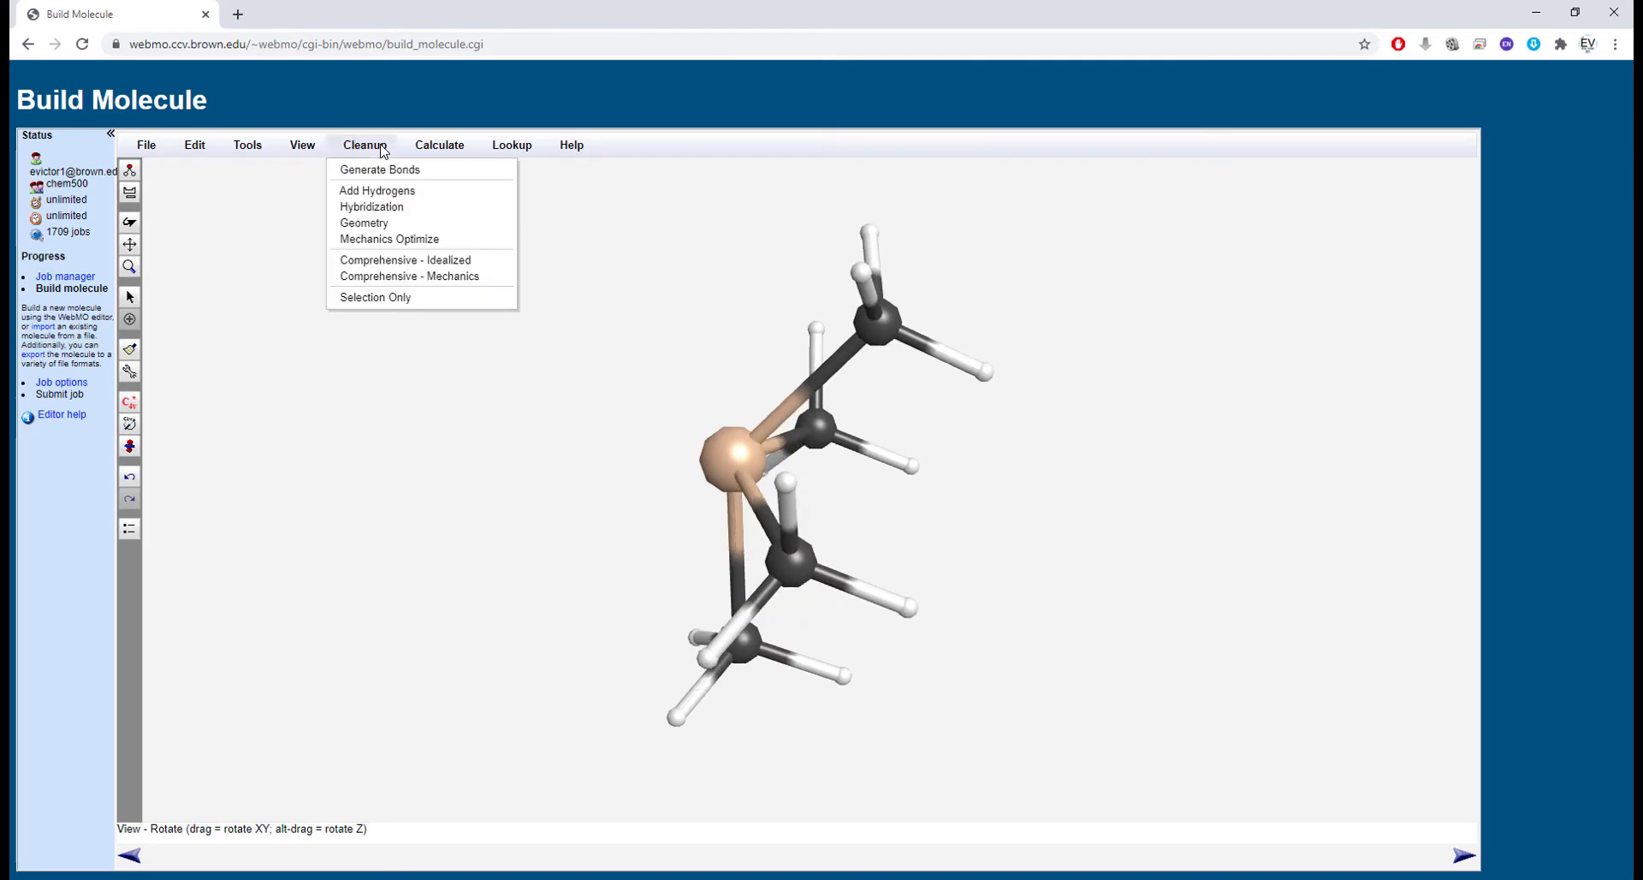
{"action": "left_click", "coordinate": [438, 259]}
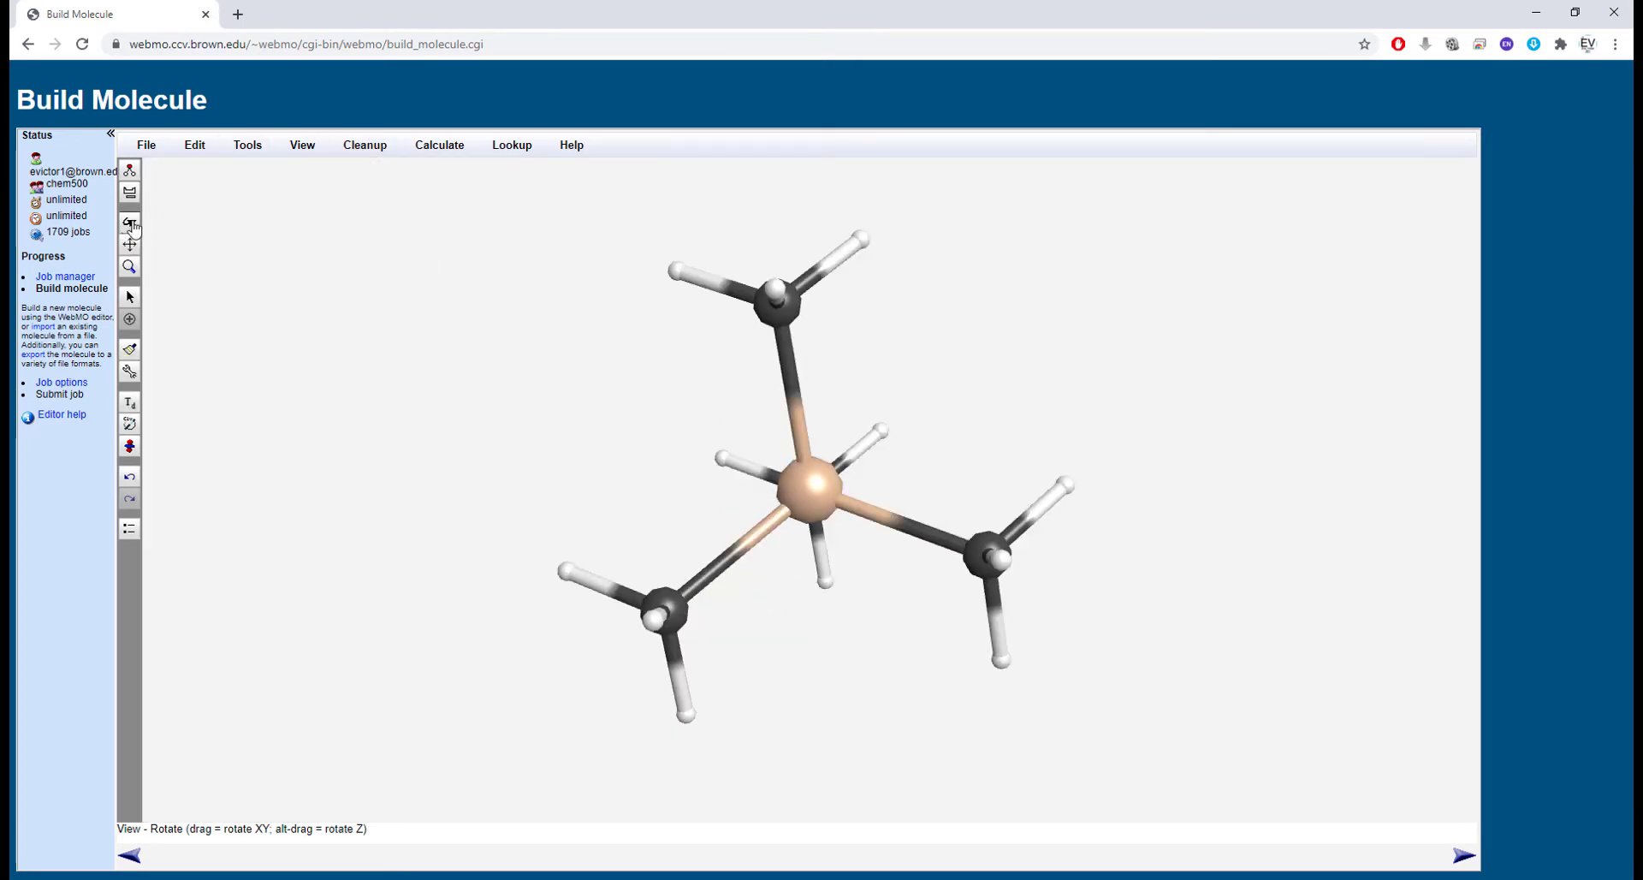
{"action": "left_click_drag", "start_coordinate": [214, 282], "coordinate": [693, 509]}
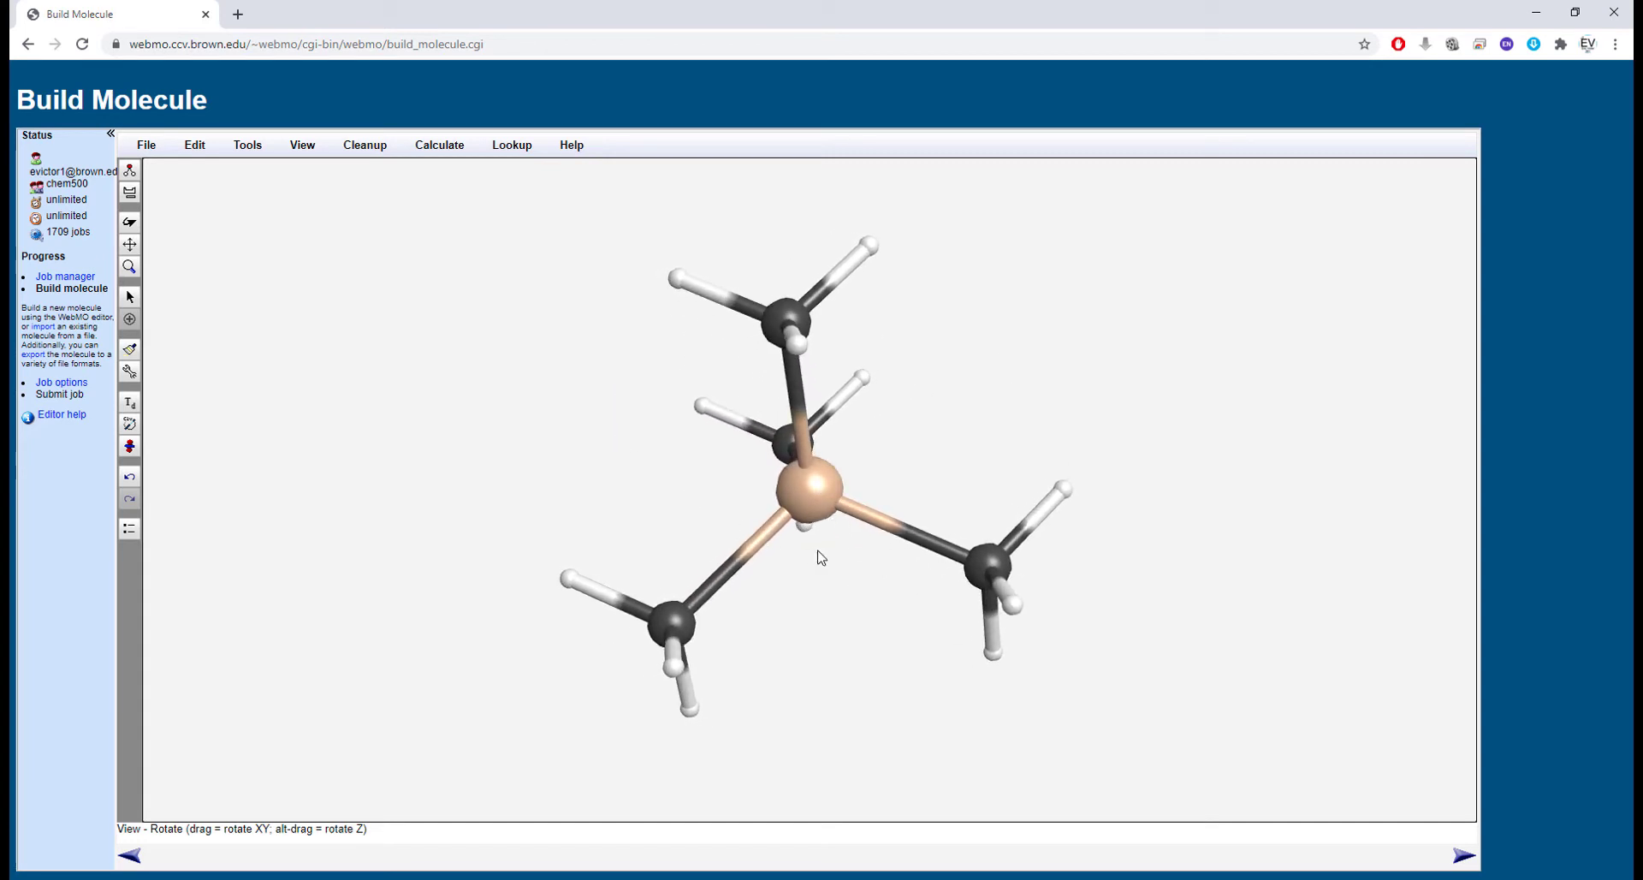
Step: Continue to the job options, name the job "TMS - GeoOpt" and choose Geometry Optimization Corrected as the calculation
{"action": "left_click", "coordinate": [1468, 857]}
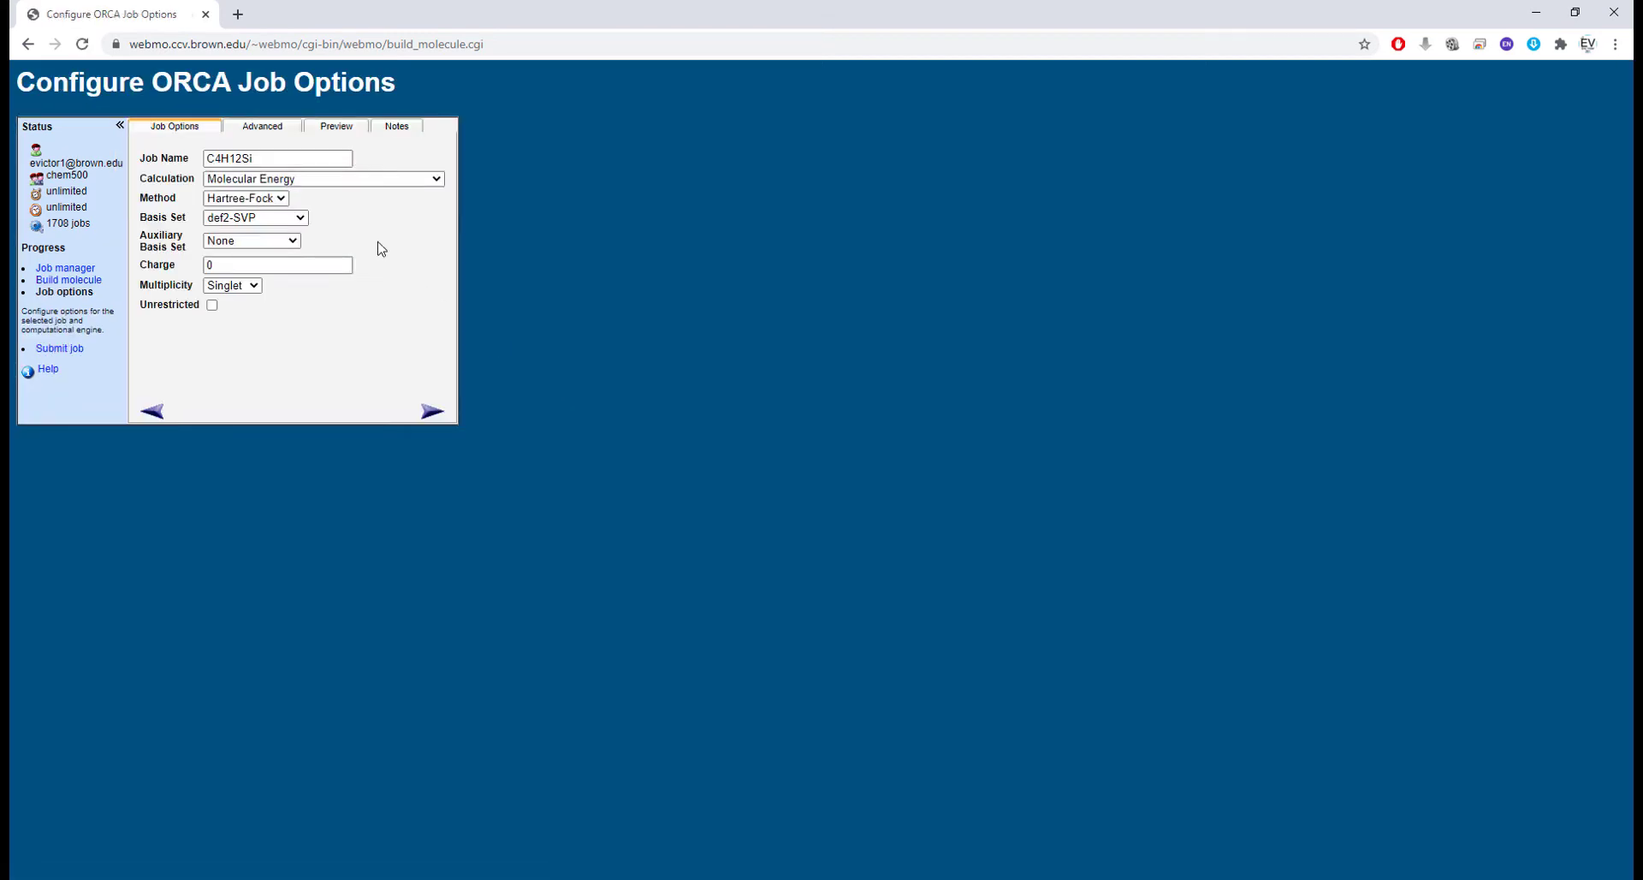
{"action": "left_click", "coordinate": [285, 160]}
{"action": "double_click", "coordinate": [286, 160]}
{"action": "type", "text": "T"}
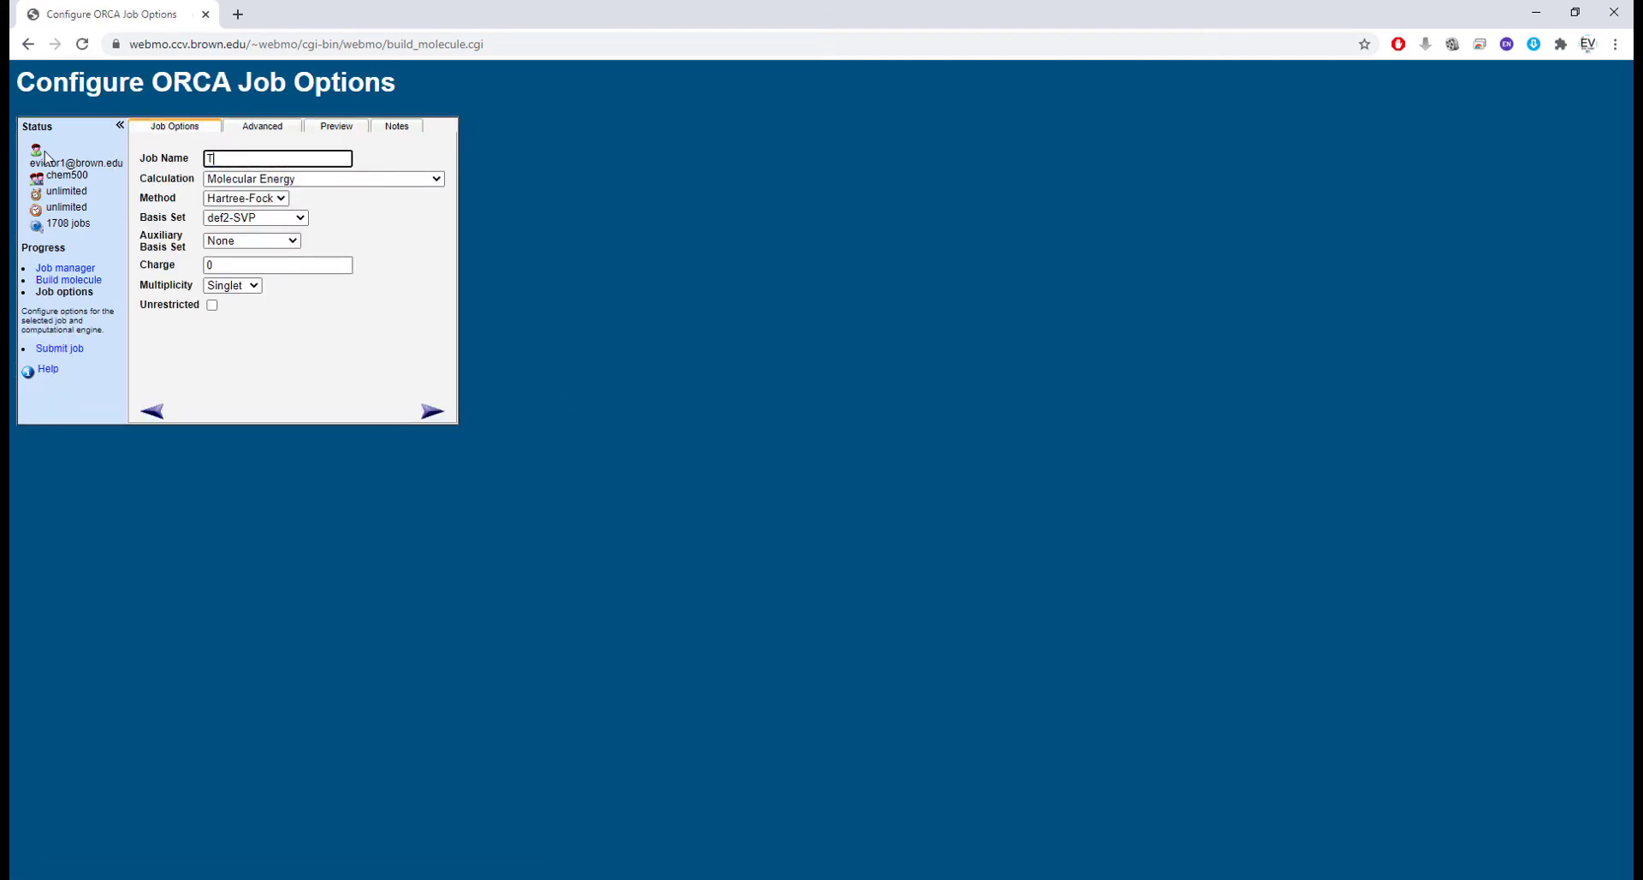
{"action": "type", "text": "MS - GeoOpt"}
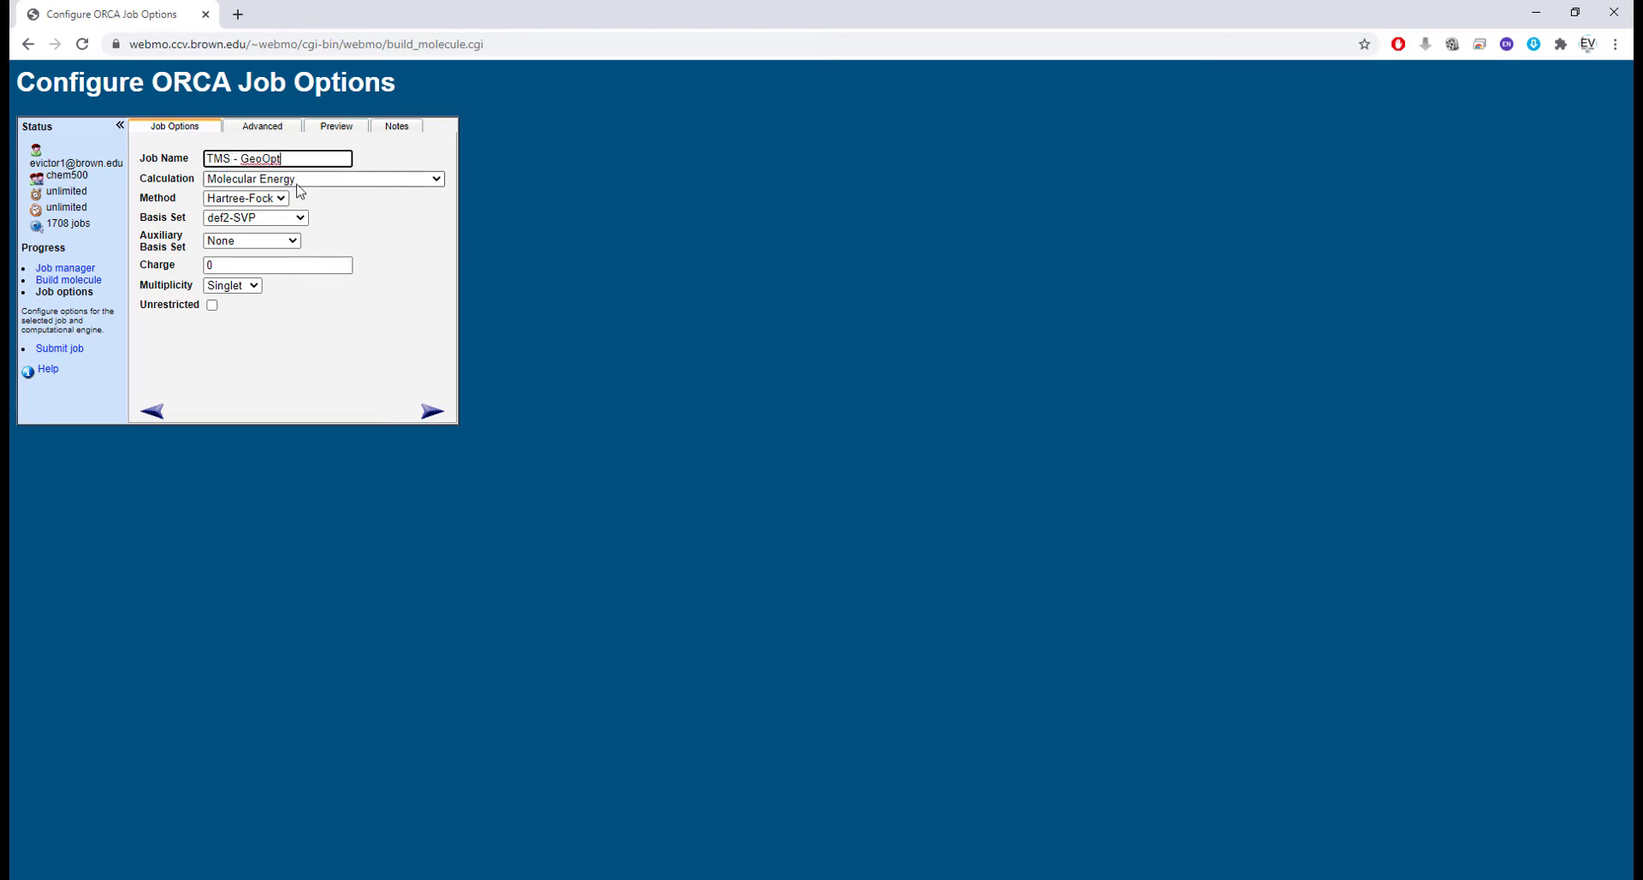
{"action": "left_click", "coordinate": [342, 179]}
{"action": "left_click", "coordinate": [359, 362]}
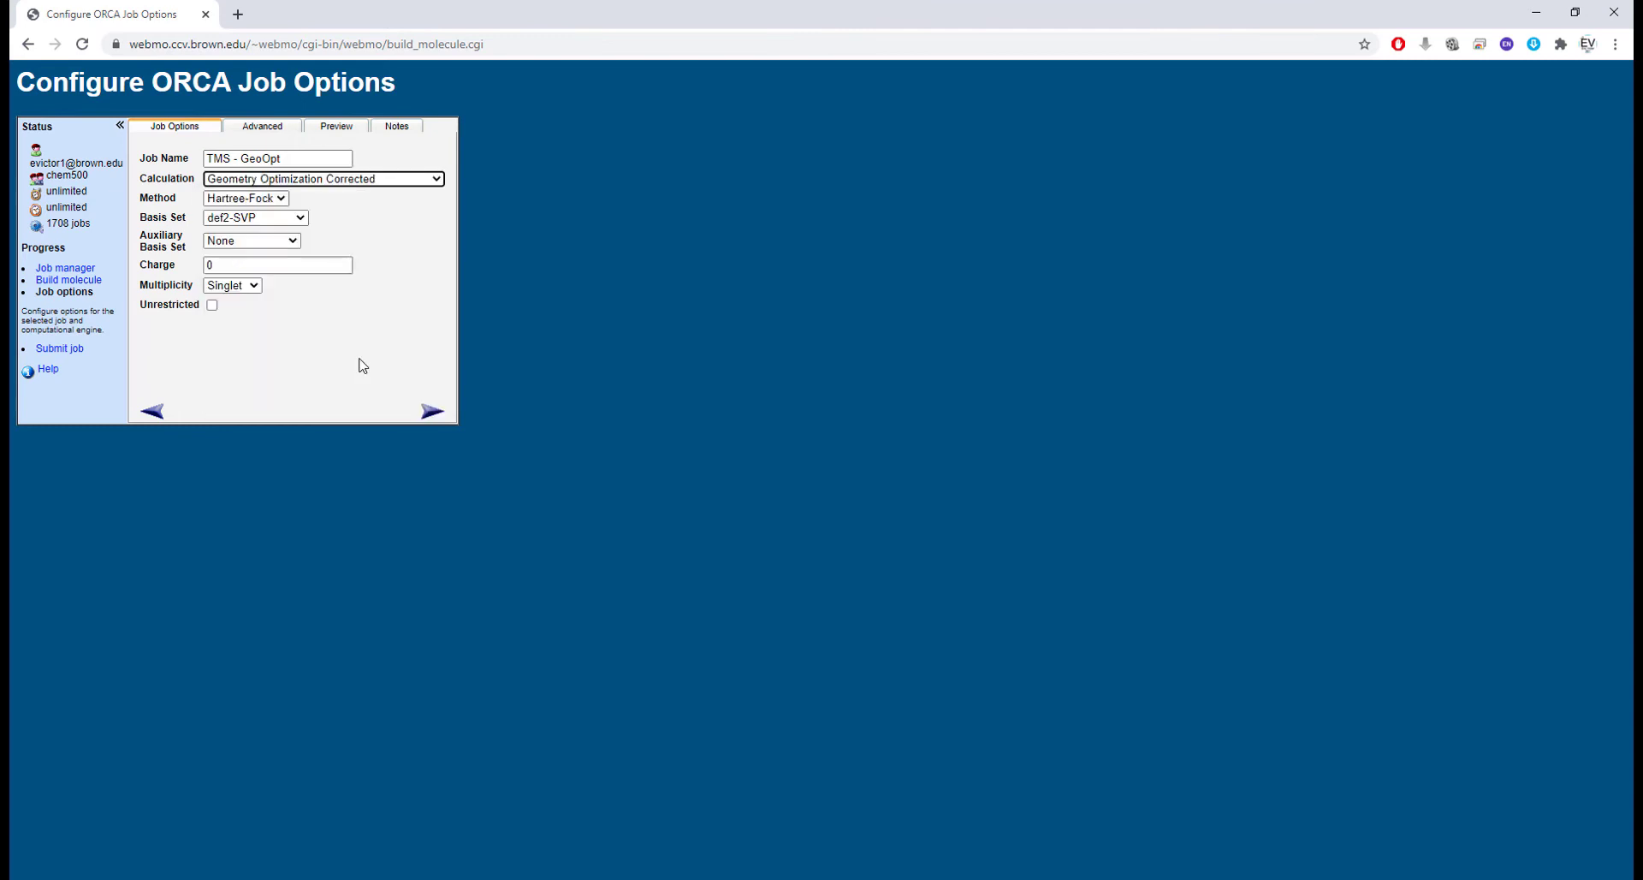
Step: Set the method to B3LYP, the basis set to def2-TZVPP and the auxiliary basis set to def2-TZVPP/C
{"action": "left_click", "coordinate": [267, 198]}
{"action": "left_click", "coordinate": [257, 308]}
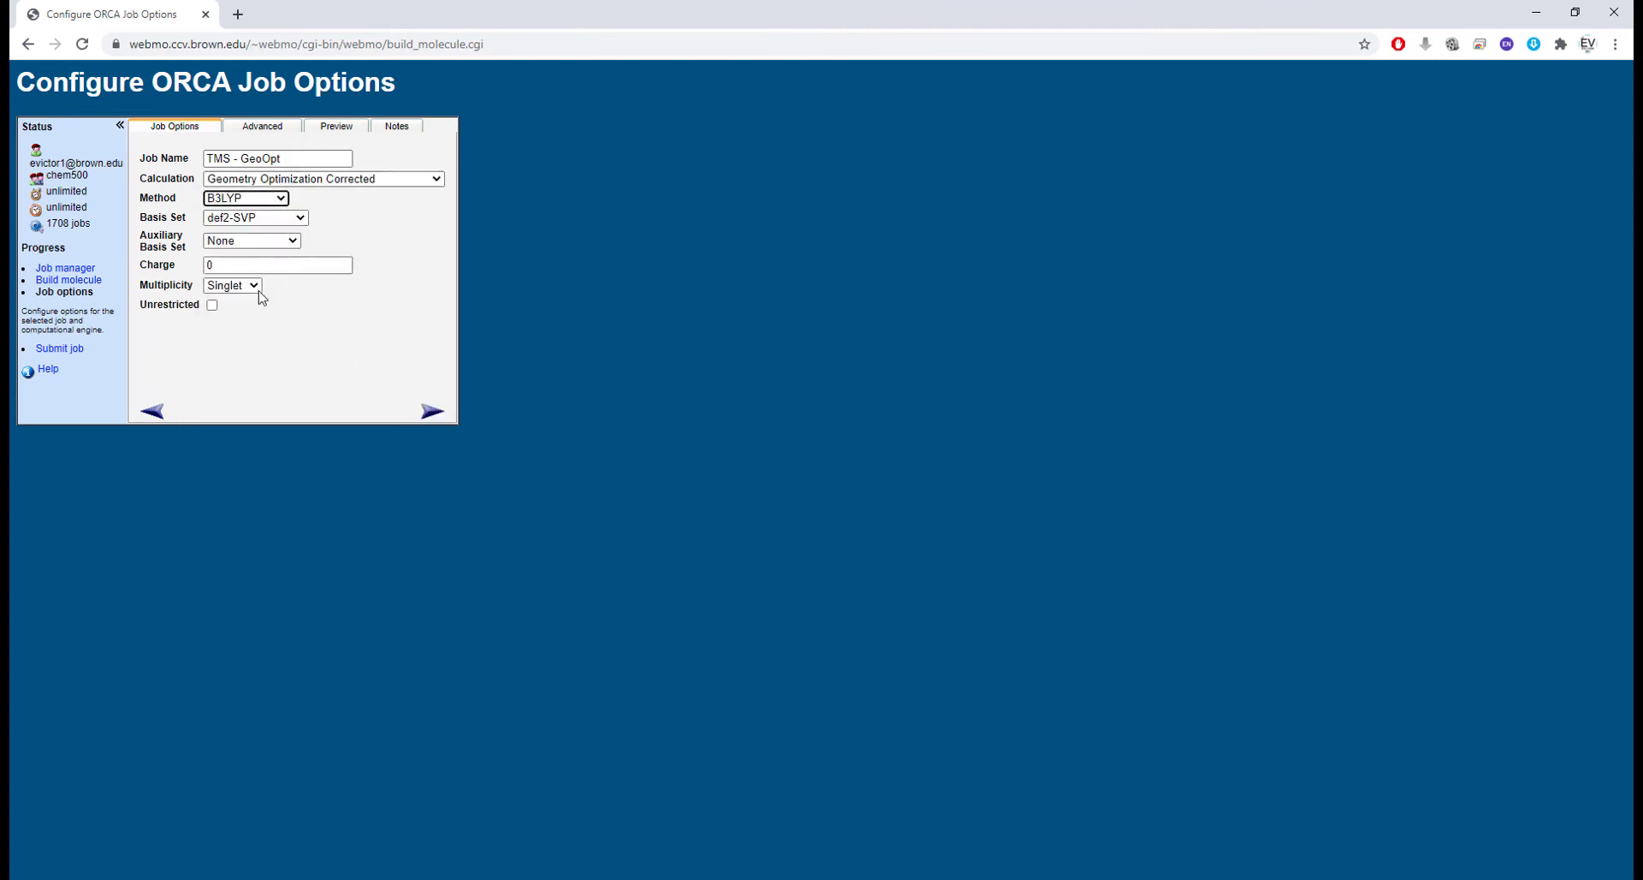
{"action": "left_click", "coordinate": [299, 219]}
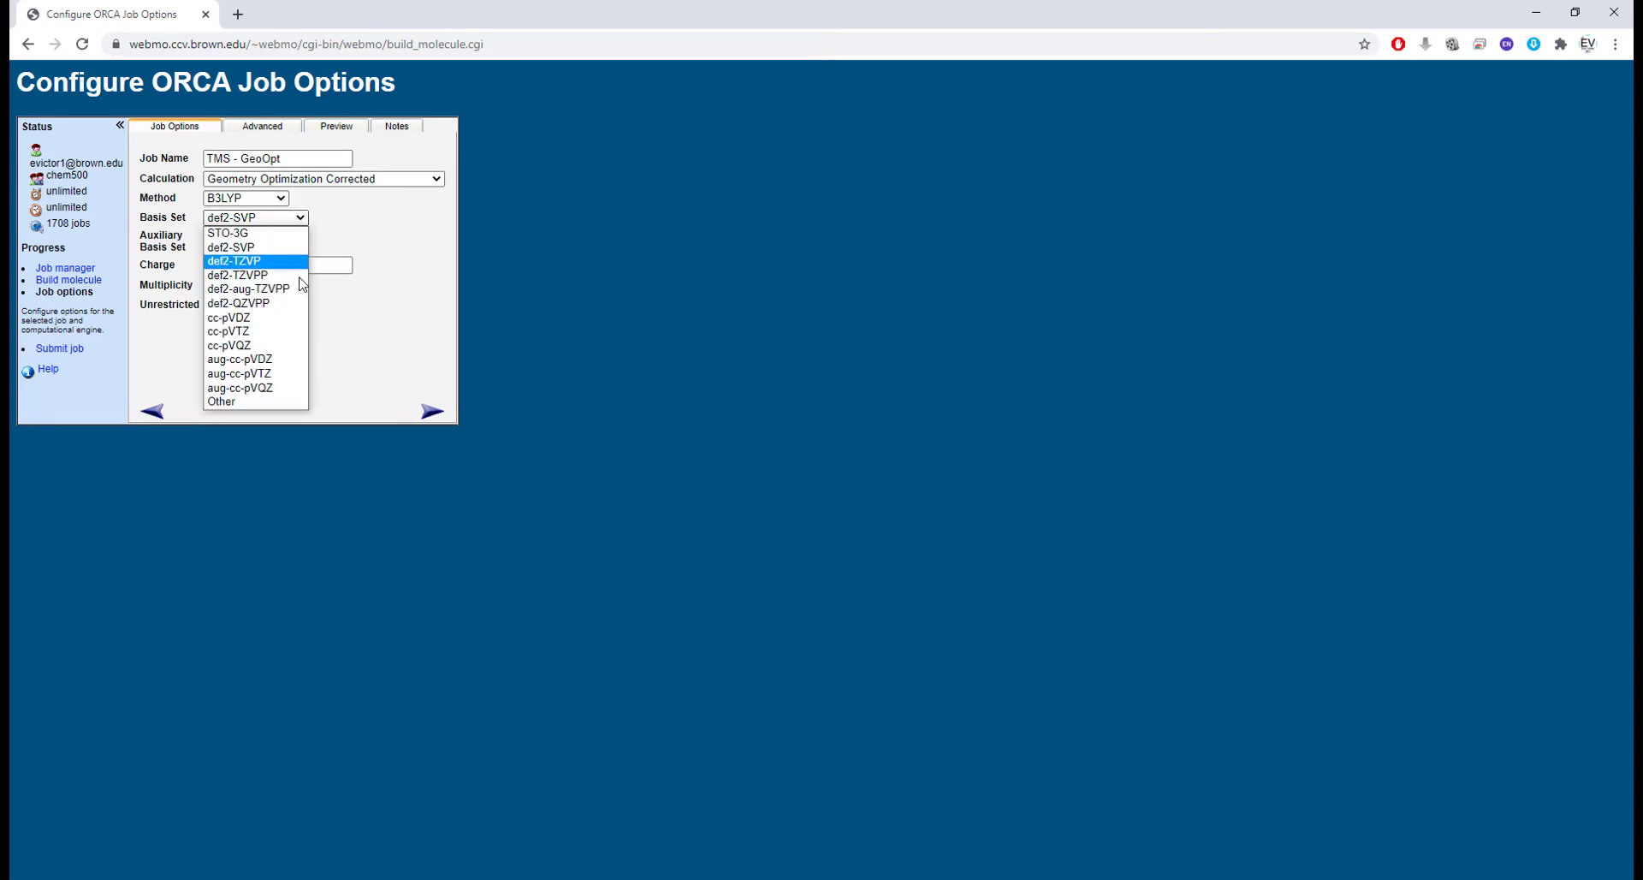
{"action": "left_click", "coordinate": [292, 275]}
{"action": "left_click", "coordinate": [289, 241]}
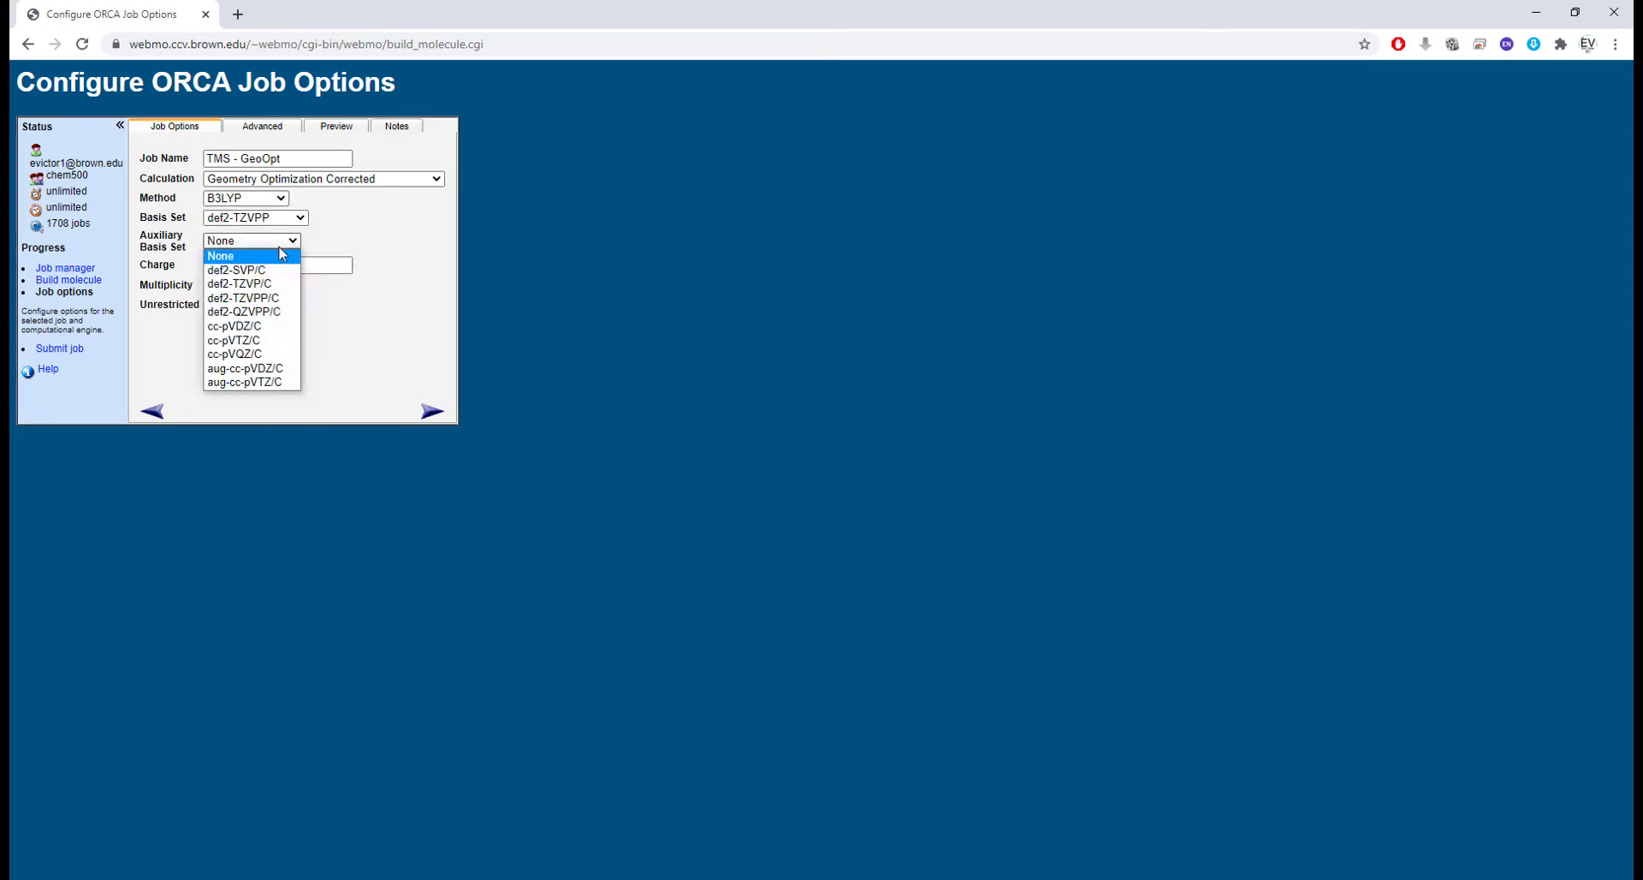
{"action": "left_click", "coordinate": [290, 299]}
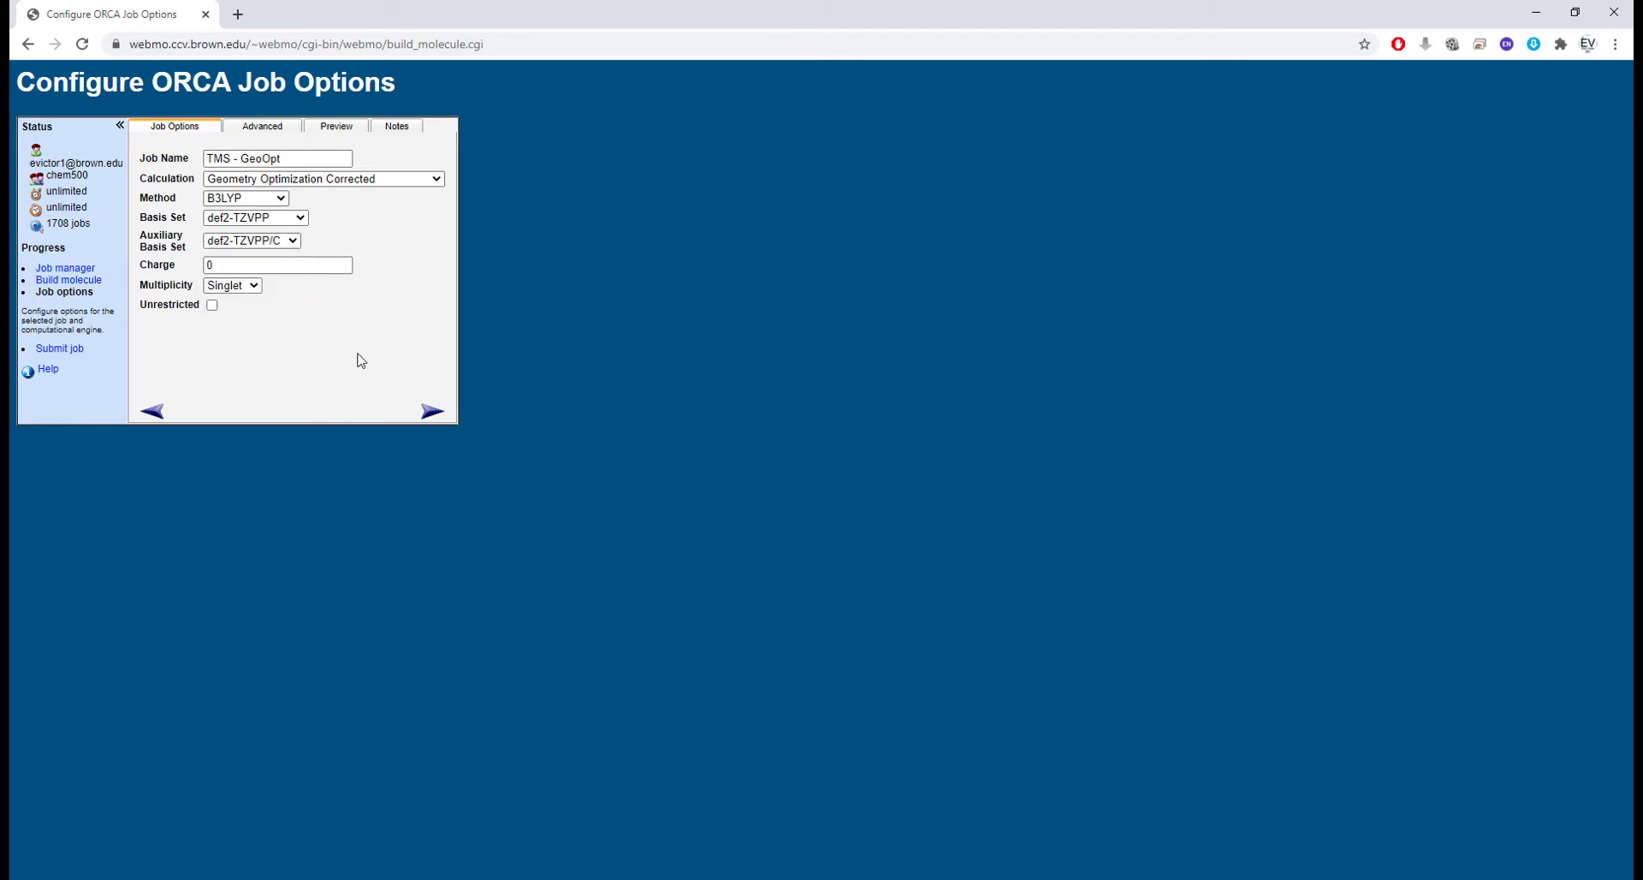
Step: Set the cores per node to 32 and submit the TMS geometry optimization job
{"action": "left_click", "coordinate": [262, 126]}
{"action": "double_click", "coordinate": [286, 271]}
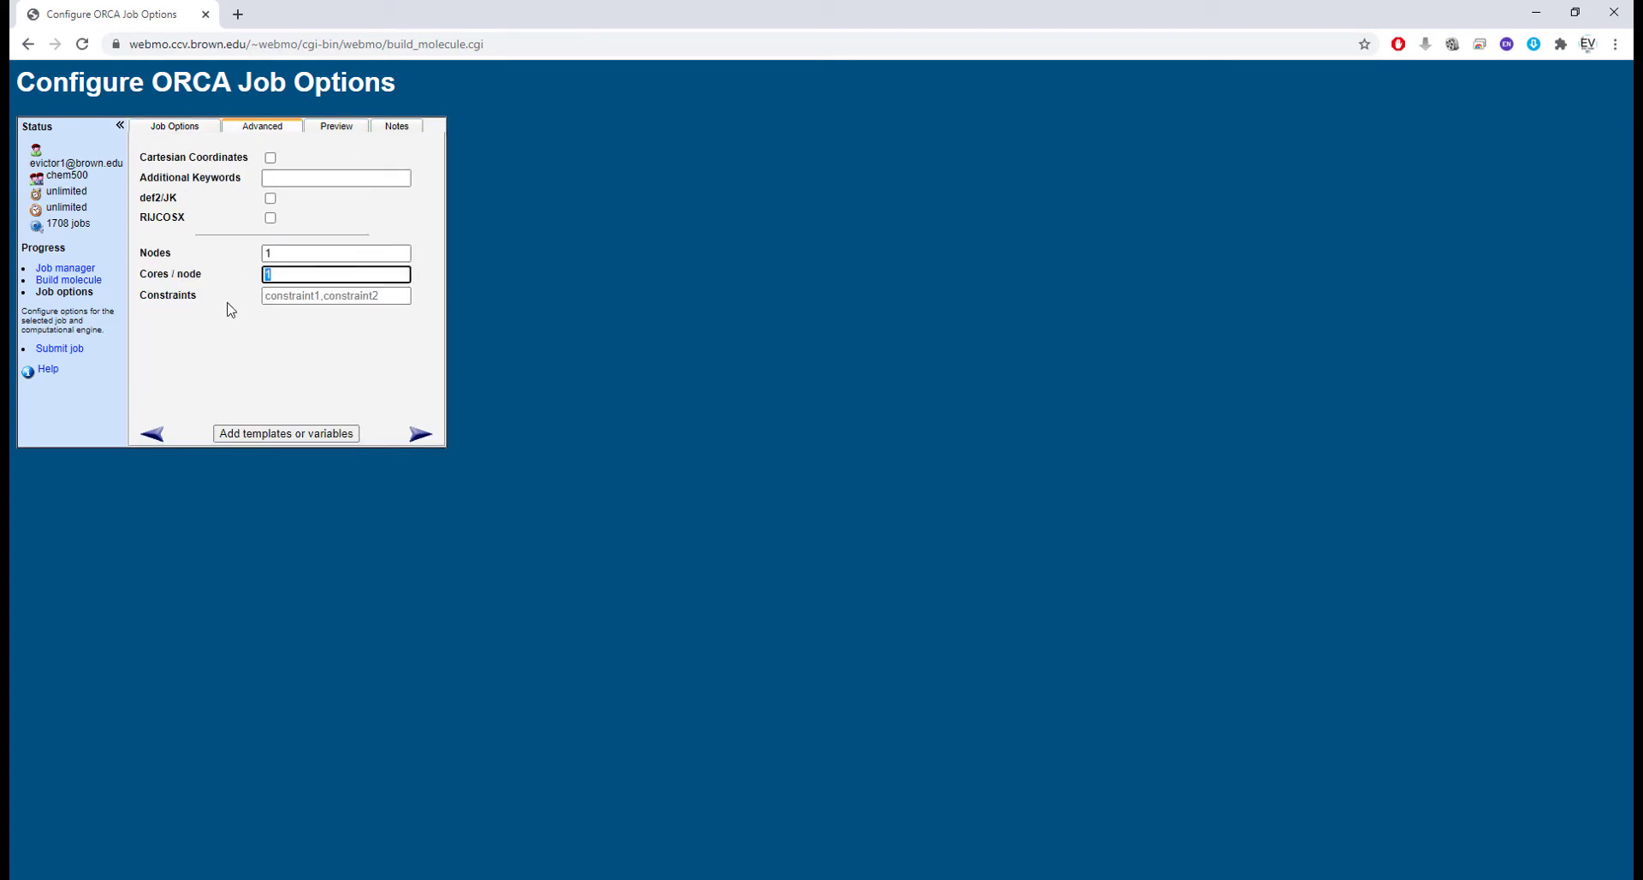
{"action": "type", "text": "32"}
{"action": "left_click", "coordinate": [421, 434]}
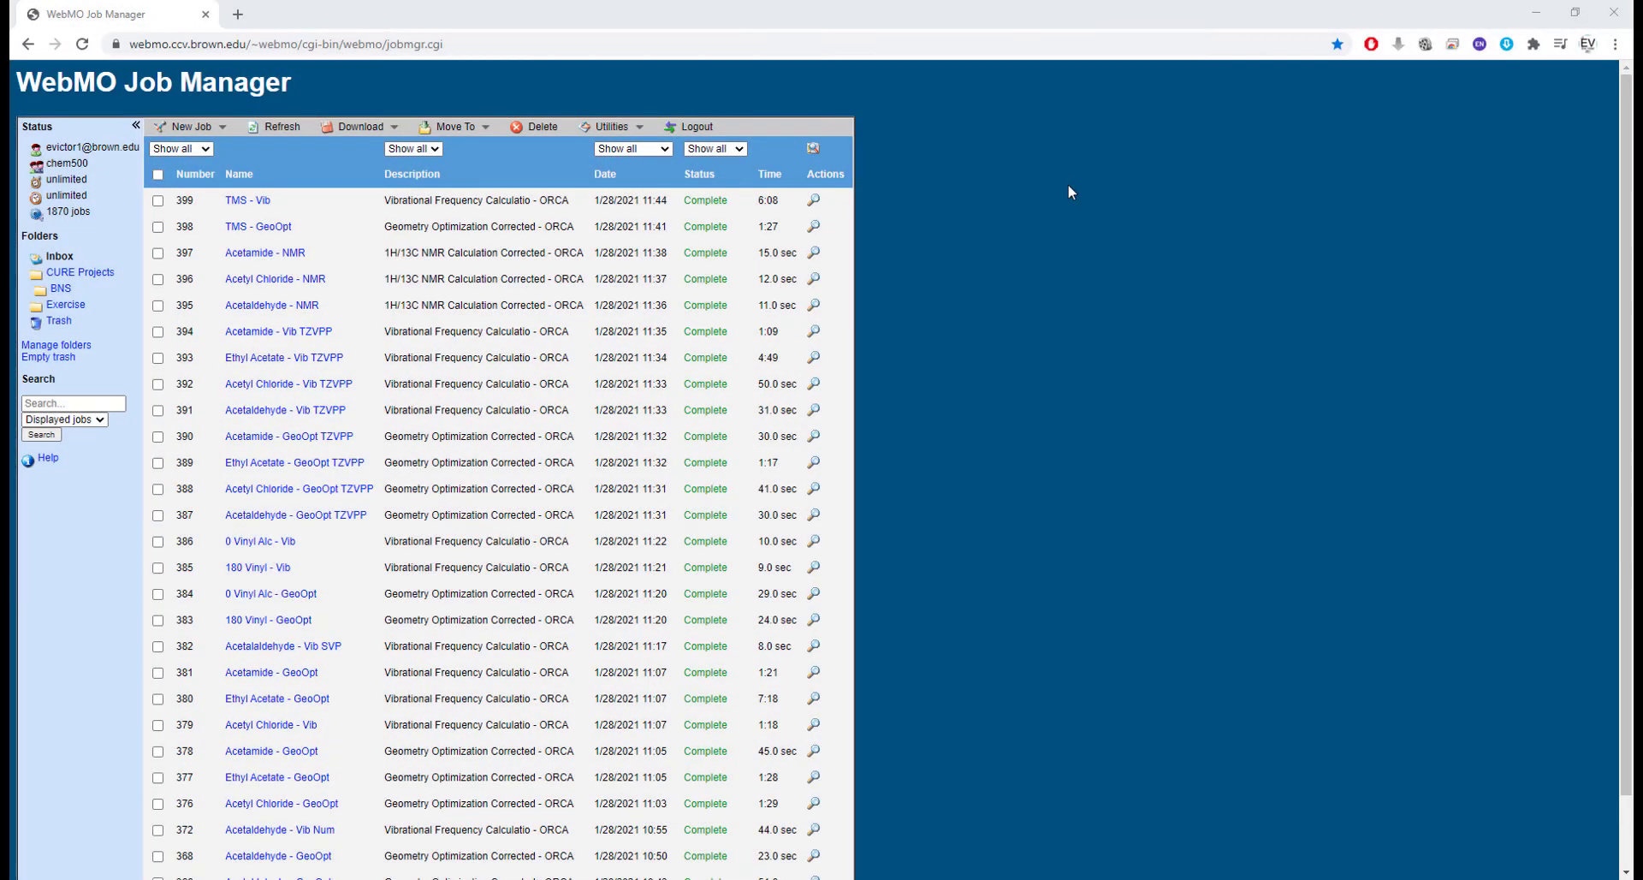
Step: Open the TMS - Vib job and search its raw output for "vib" to check the vibrational frequencies for imaginary modes
{"action": "left_click", "coordinate": [813, 199]}
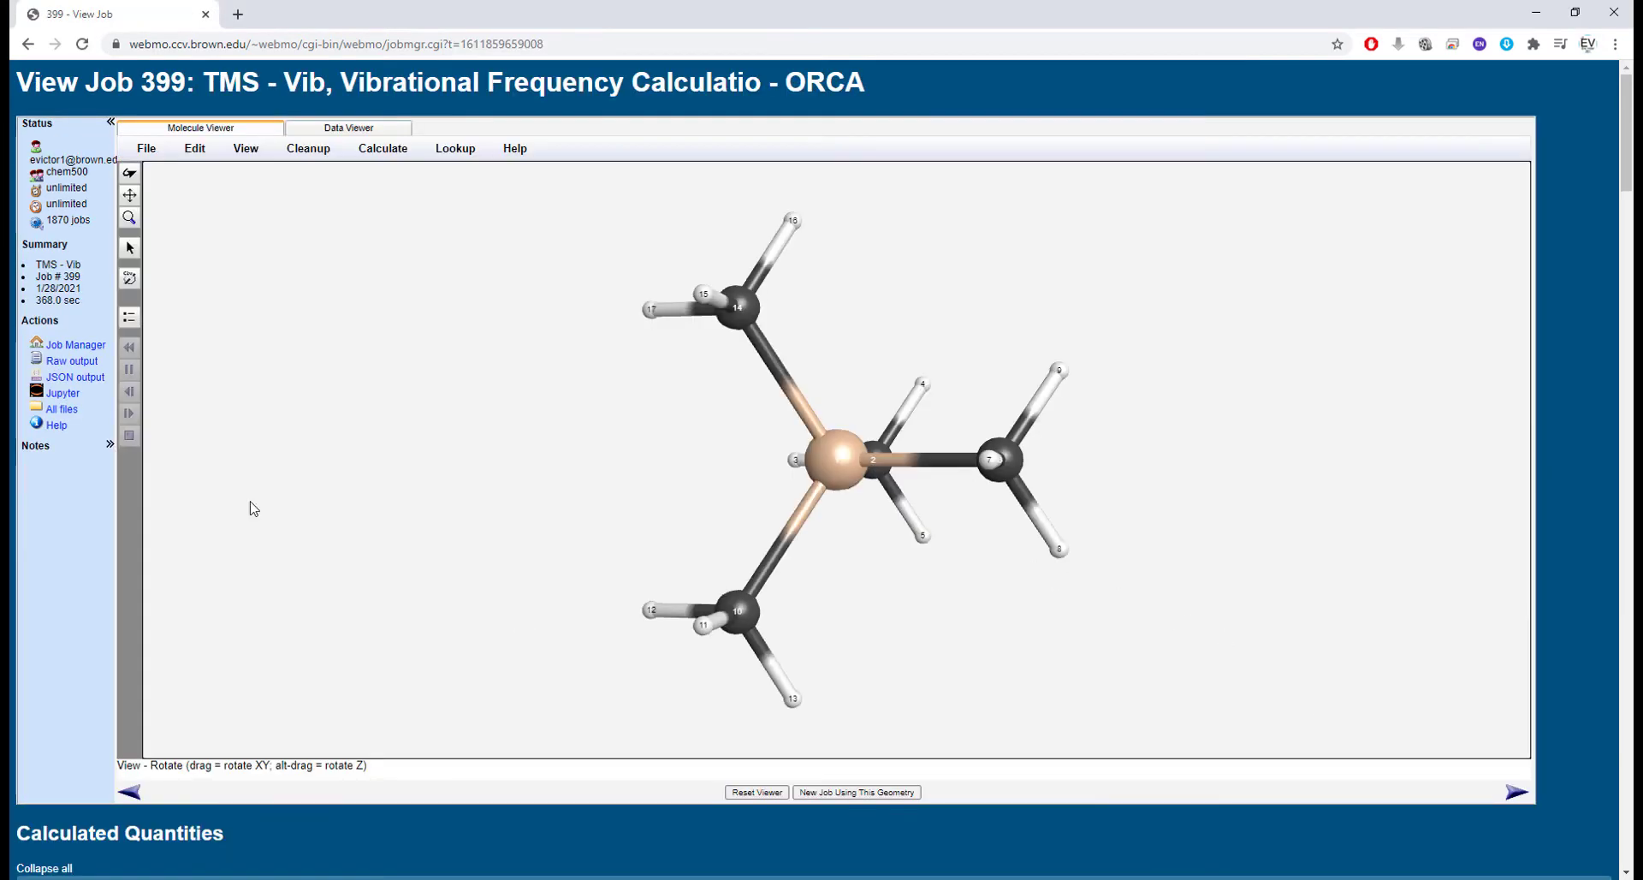
{"action": "left_click", "coordinate": [76, 377]}
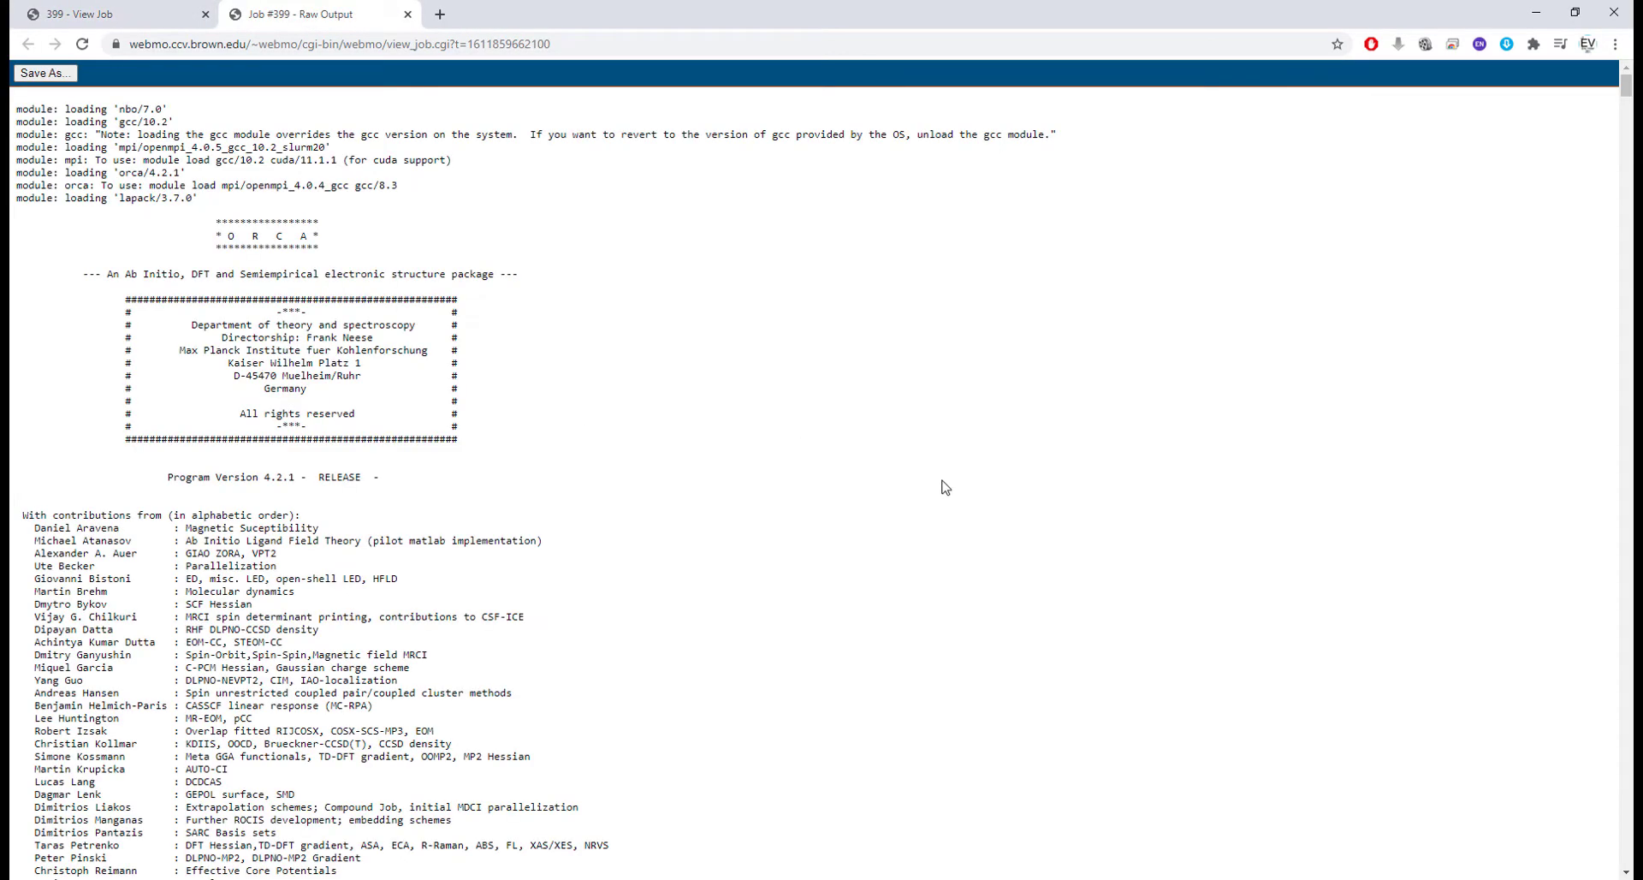
{"action": "key", "text": "ctrl+f"}
{"action": "type", "text": "vib"}
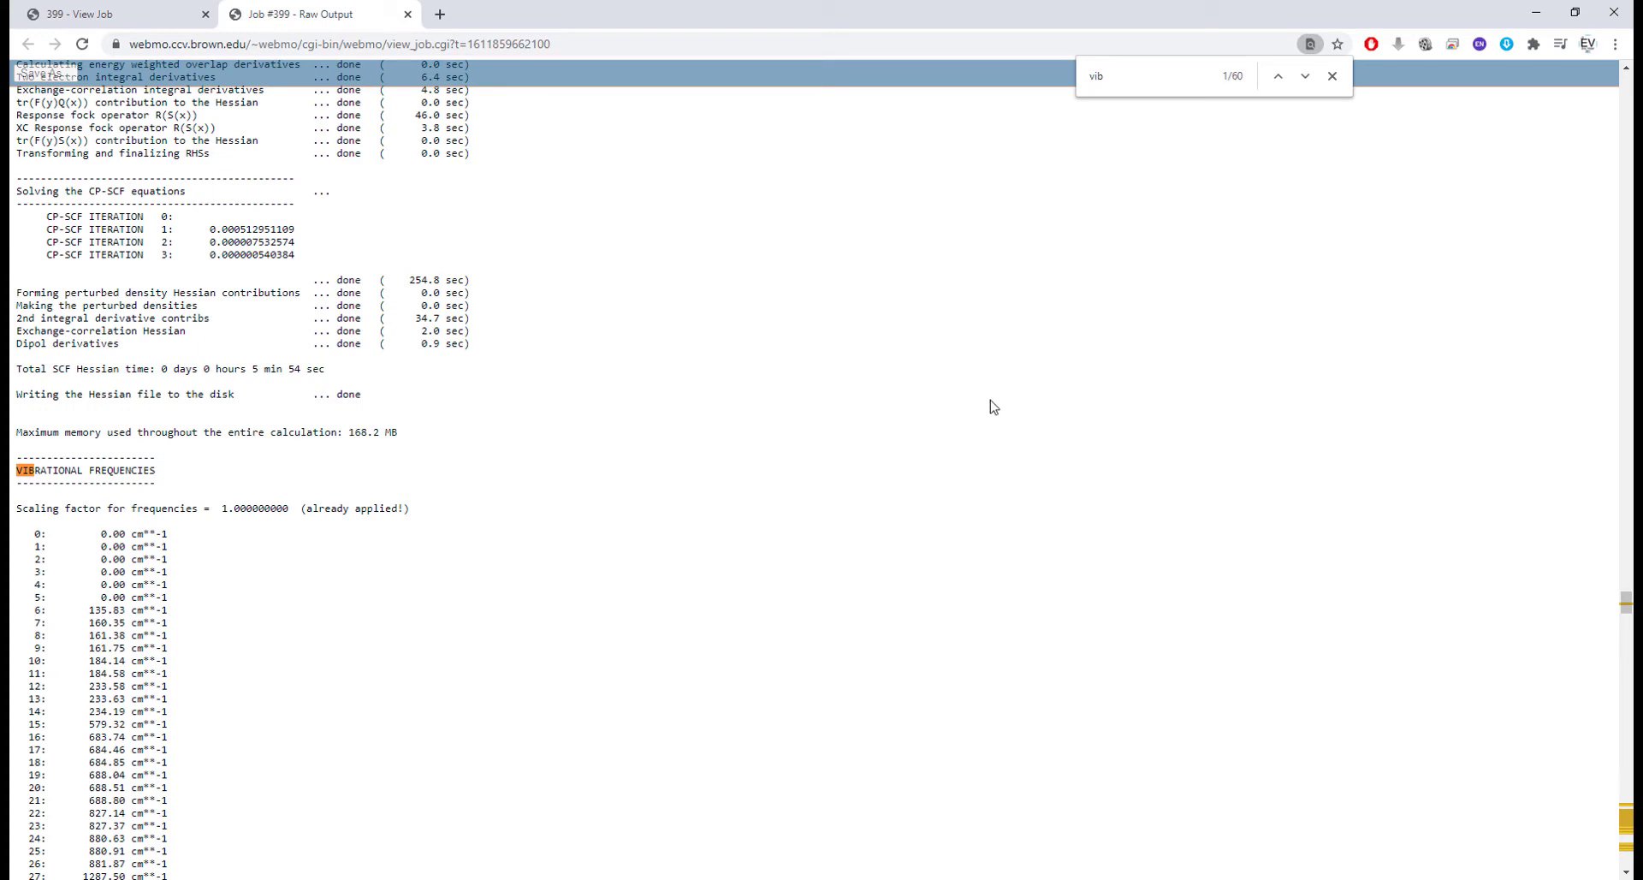
{"action": "left_click", "coordinate": [408, 14]}
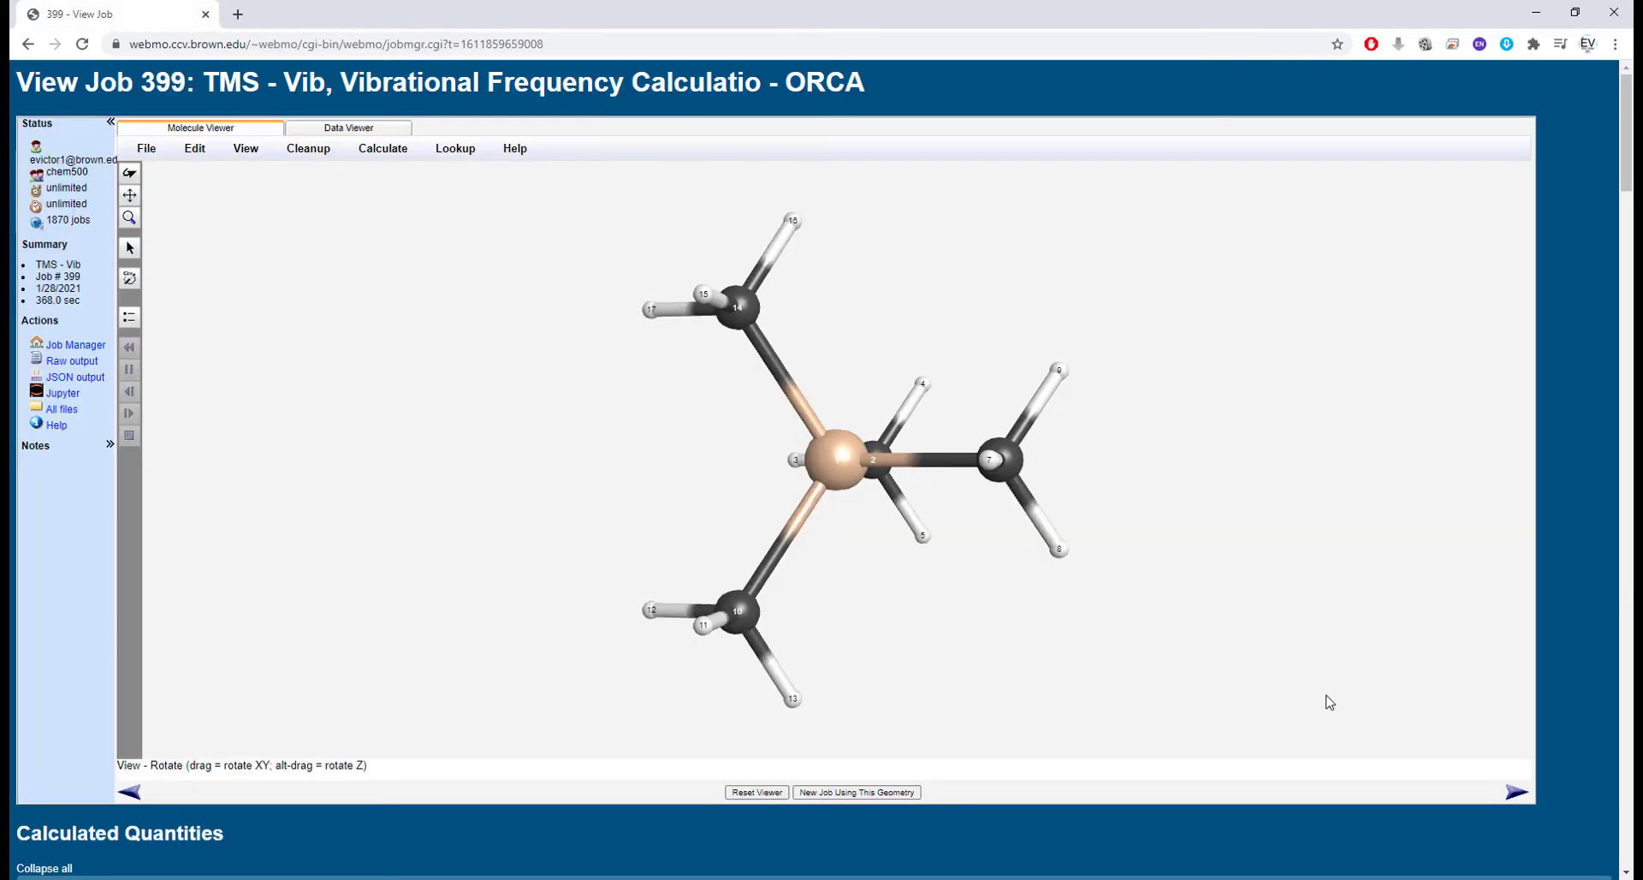
Step: Start a new job from the optimized TMS geometry, choose 1H/13C NMR Calculation Corrected, check the advanced options and submit it
{"action": "left_click", "coordinate": [1515, 792]}
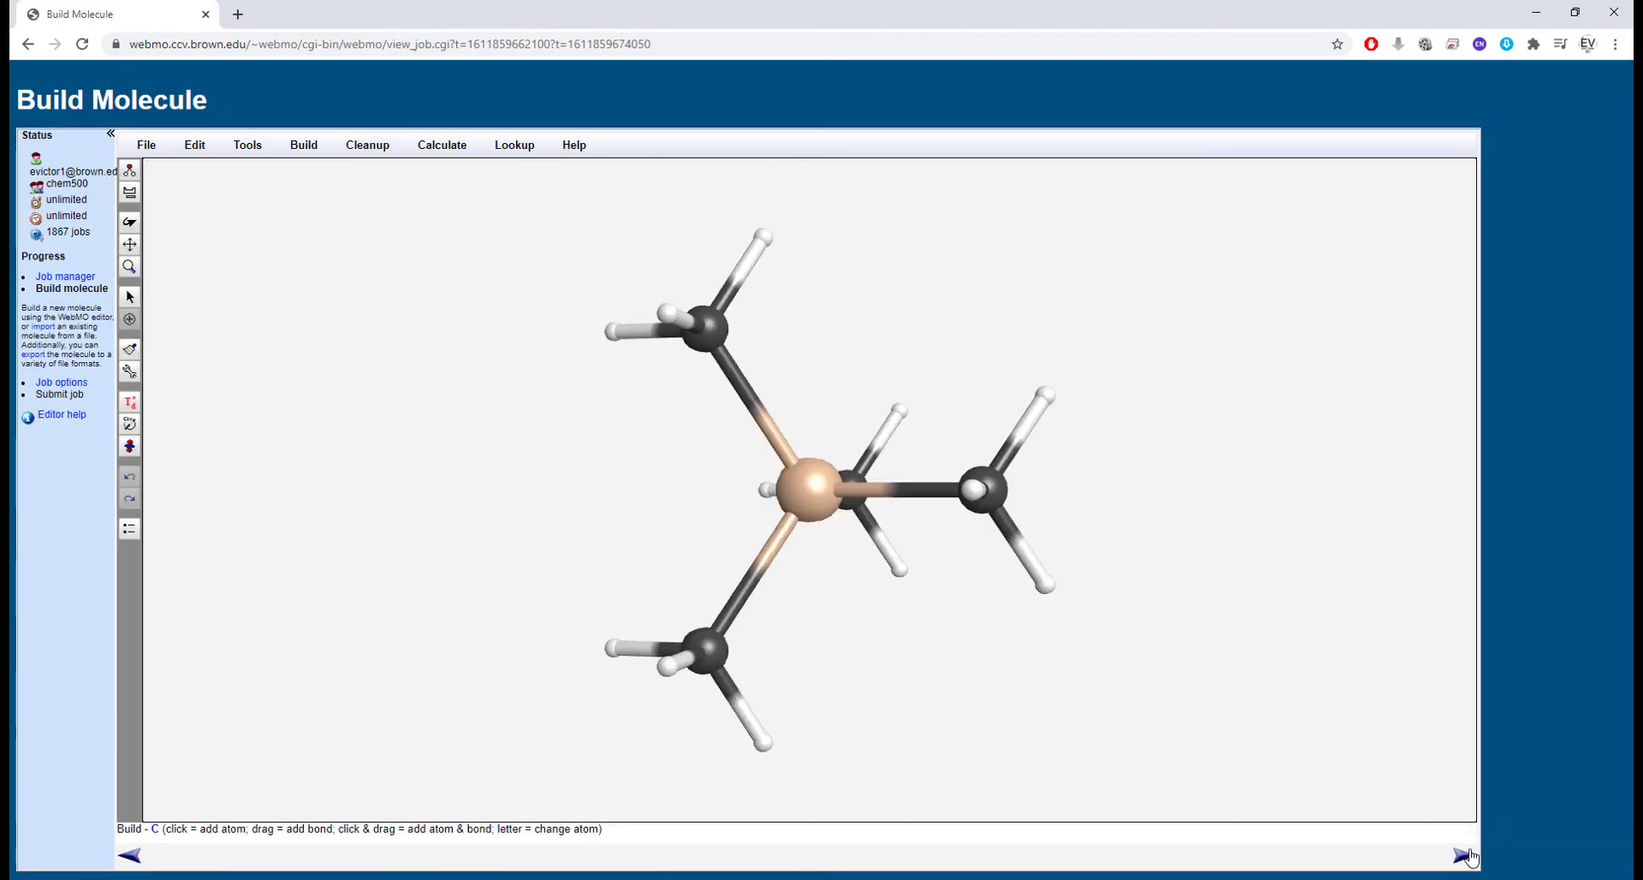
{"action": "left_click", "coordinate": [1469, 855]}
{"action": "left_click", "coordinate": [908, 159]}
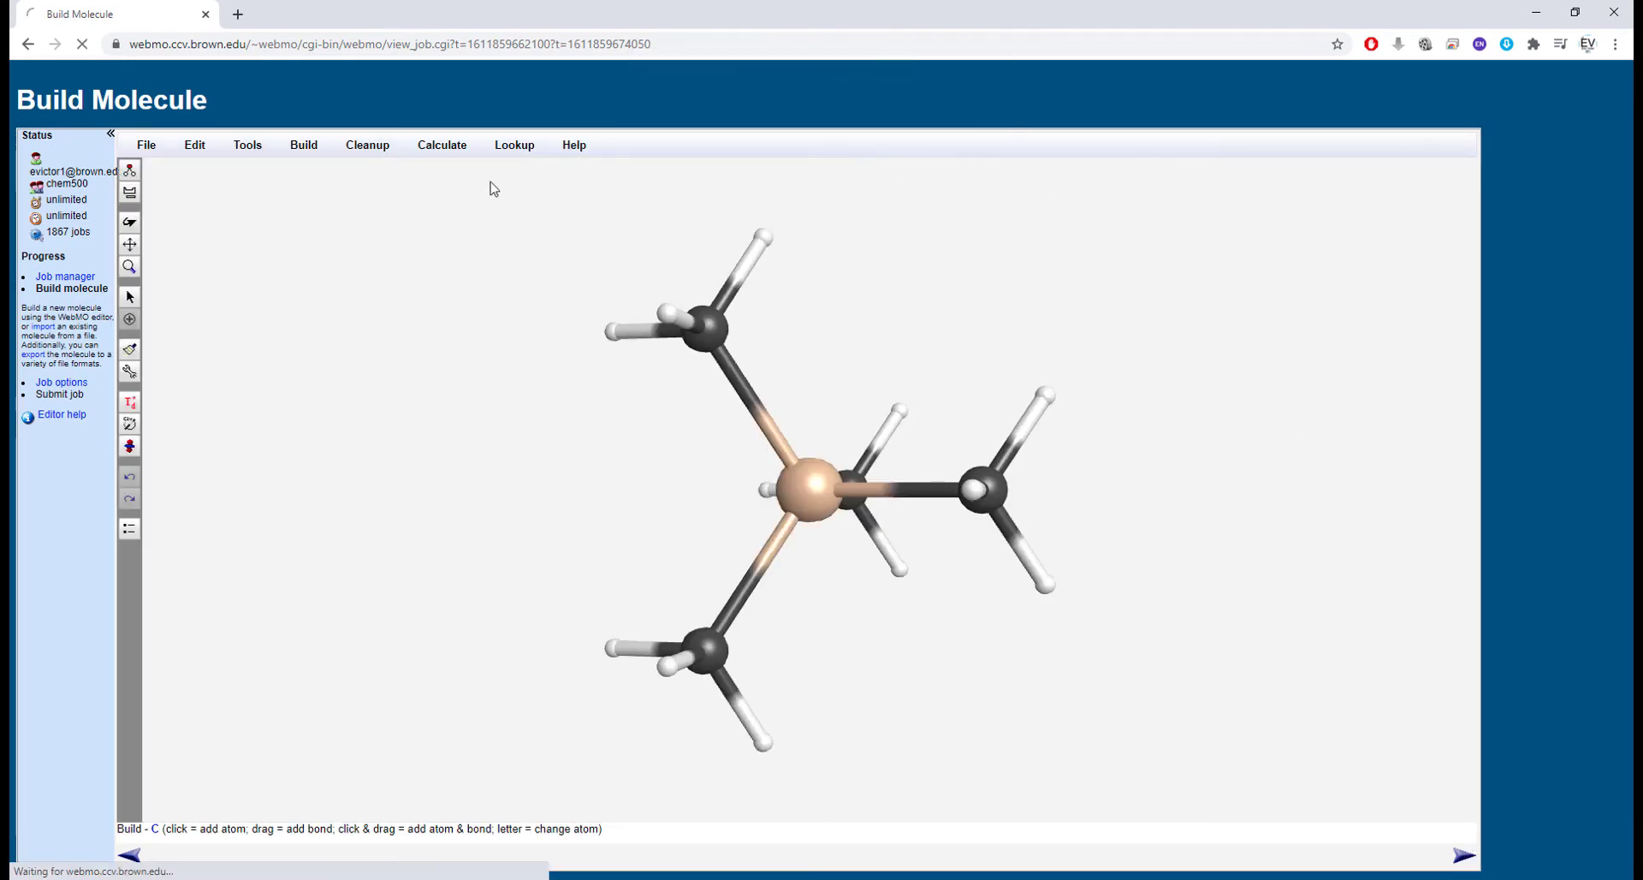
{"action": "left_click", "coordinate": [435, 179]}
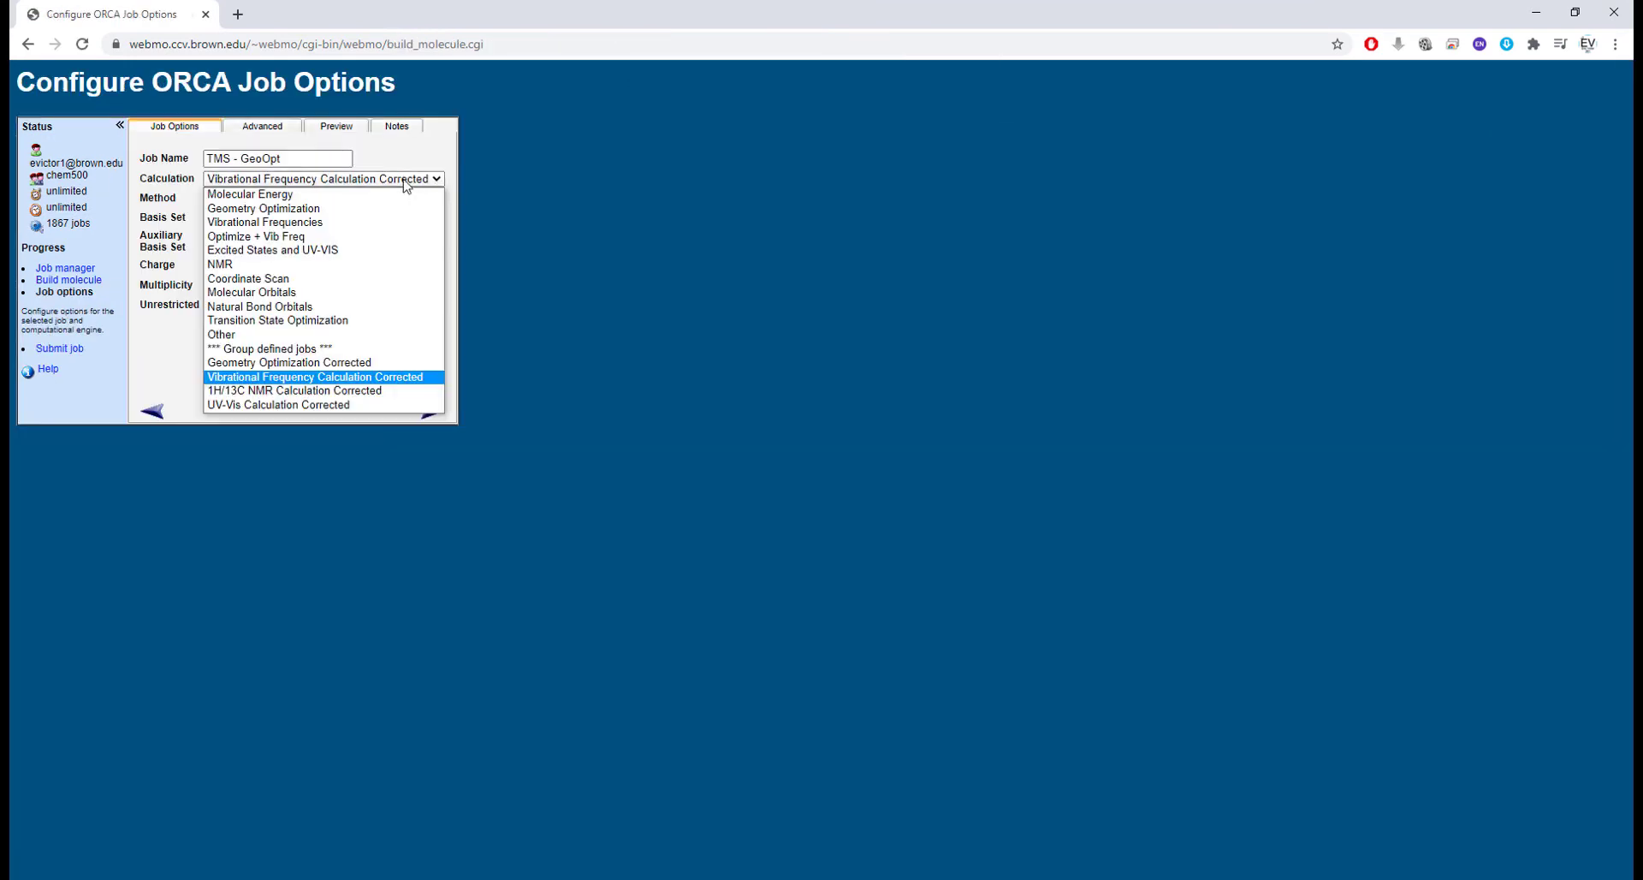
{"action": "left_click", "coordinate": [397, 391]}
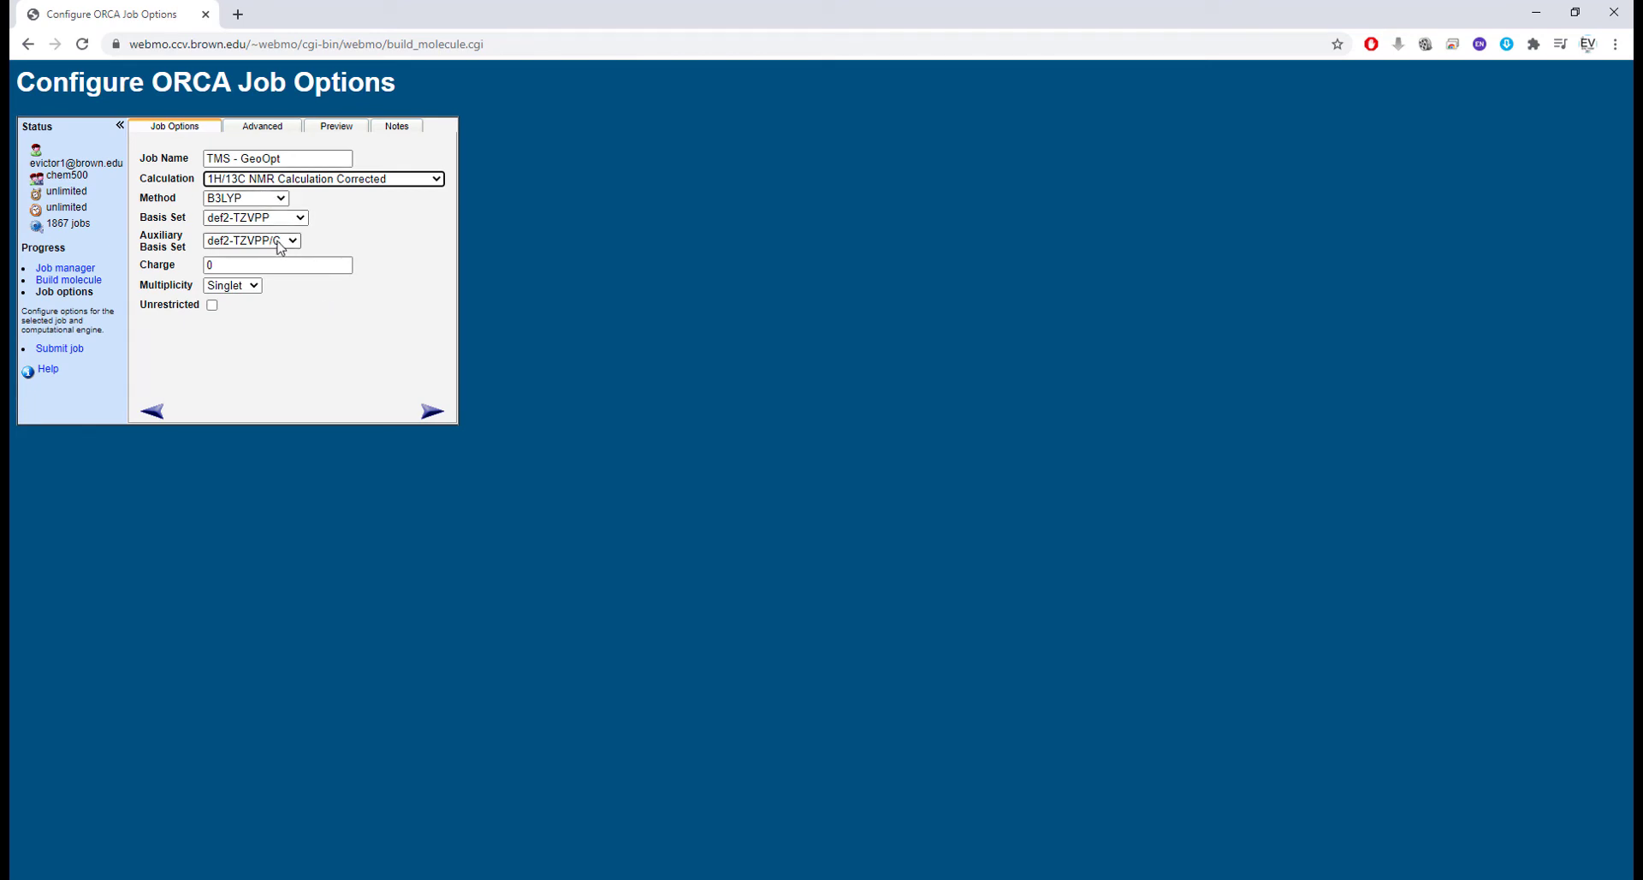
{"action": "left_click", "coordinate": [260, 128]}
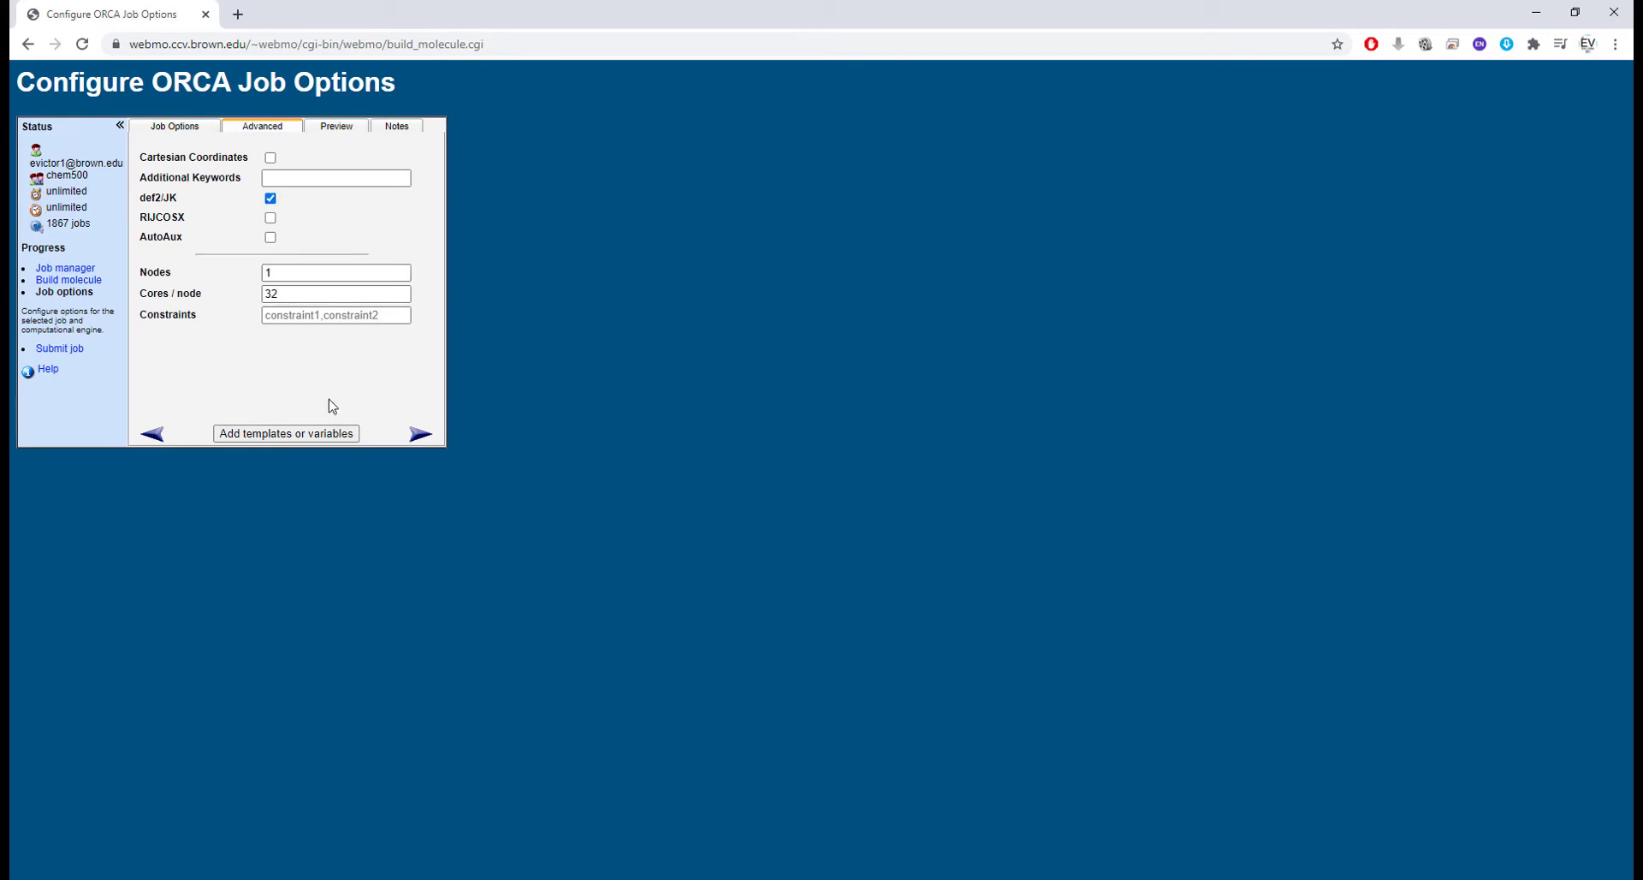
{"action": "left_click", "coordinate": [420, 433]}
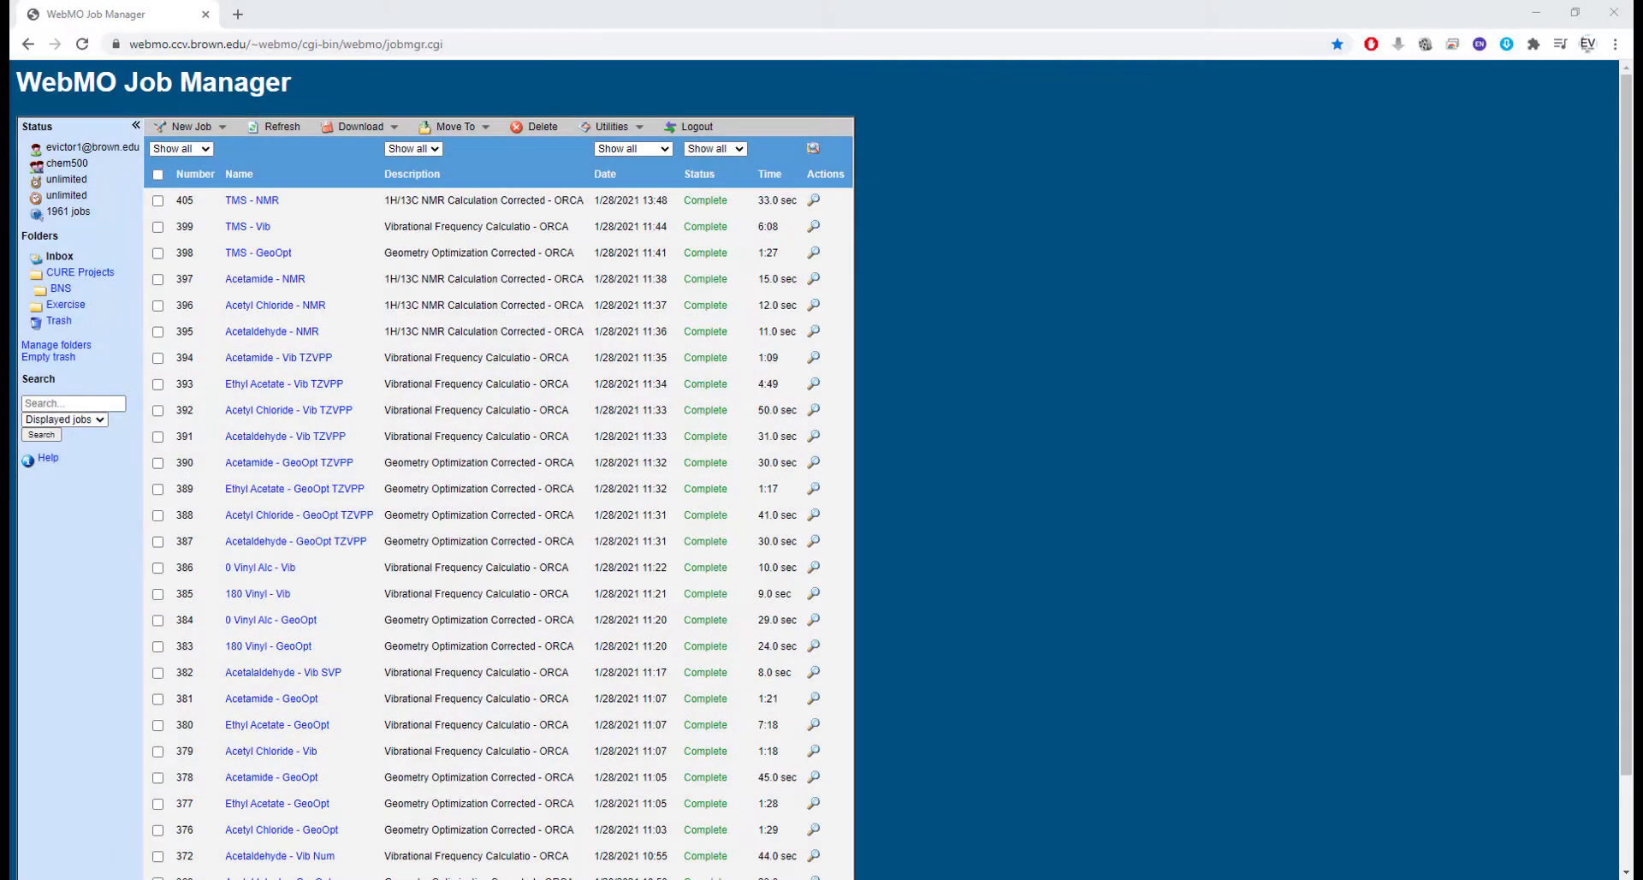
Step: Open the completed TMS - NMR job and go to its Absolute NMR Shifts table
{"action": "left_click", "coordinate": [813, 199]}
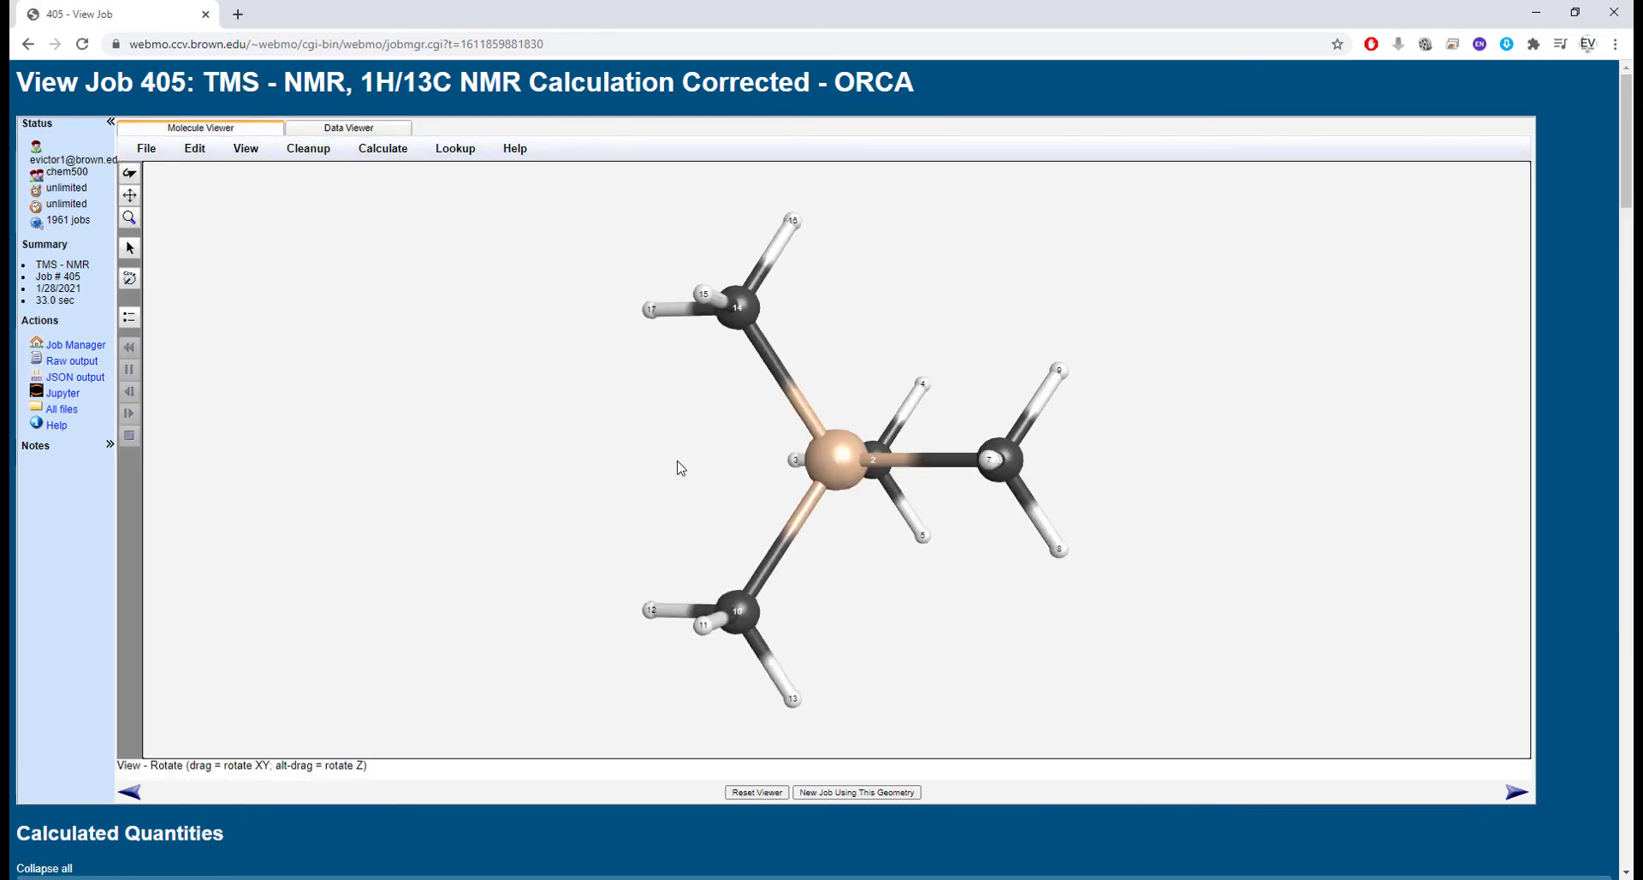
{"action": "scroll", "coordinate": [550, 416], "scroll_direction": "down", "scroll_amount": 10}
{"action": "scroll", "coordinate": [552, 423], "scroll_direction": "down", "scroll_amount": 5}
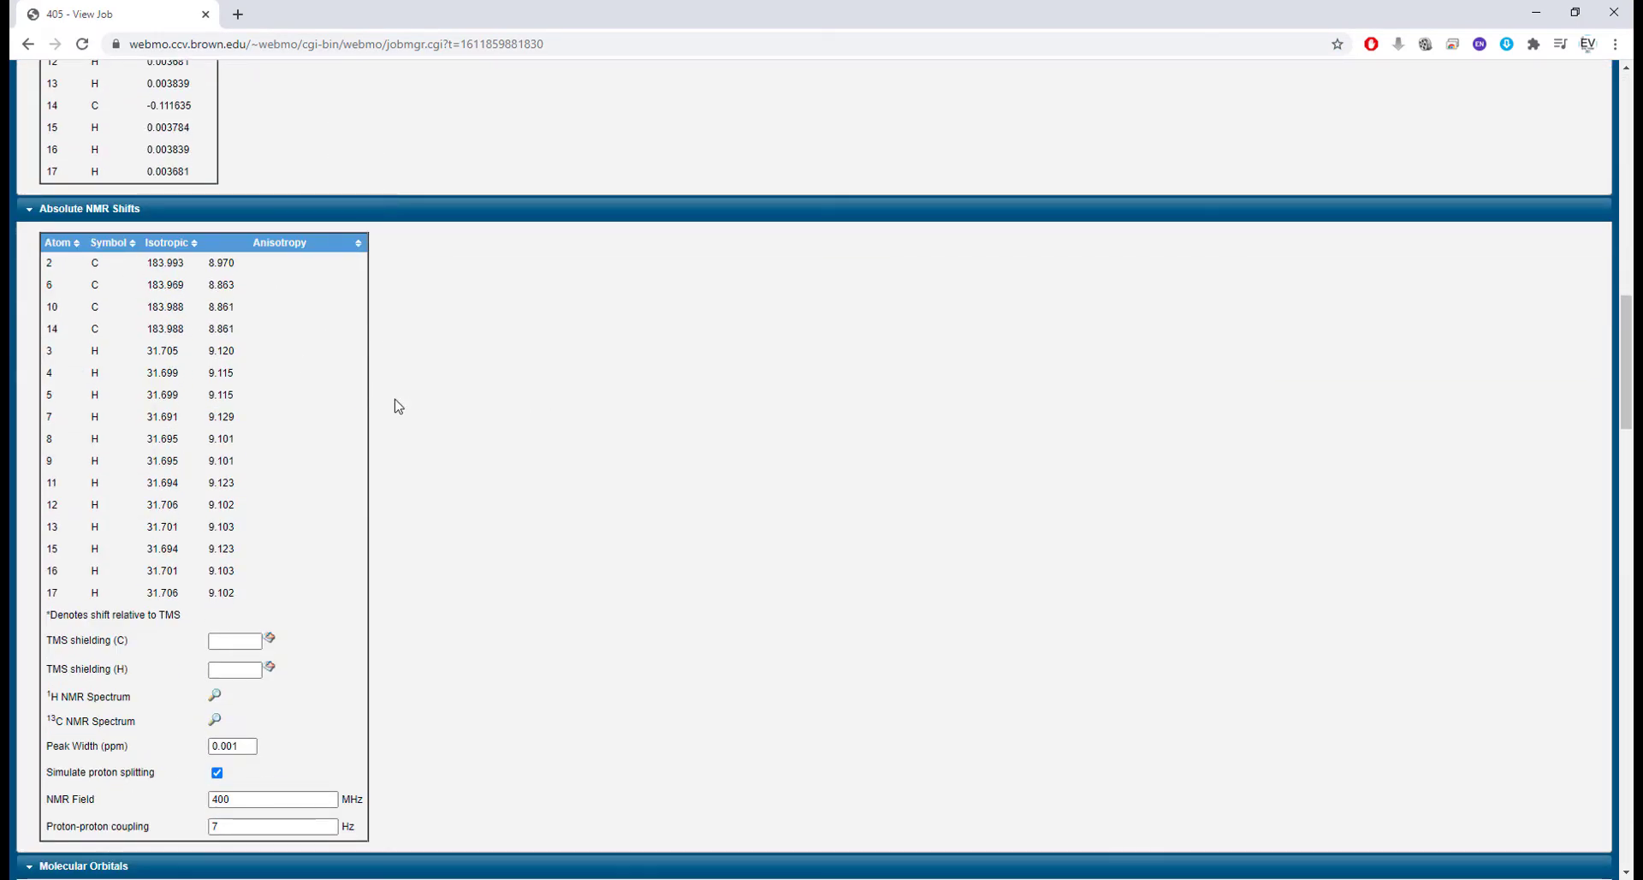
Step: Switch to Excel and arrange the blank workbook side by side with the browser showing the TMS - NMR results
{"action": "left_click", "coordinate": [1091, 879]}
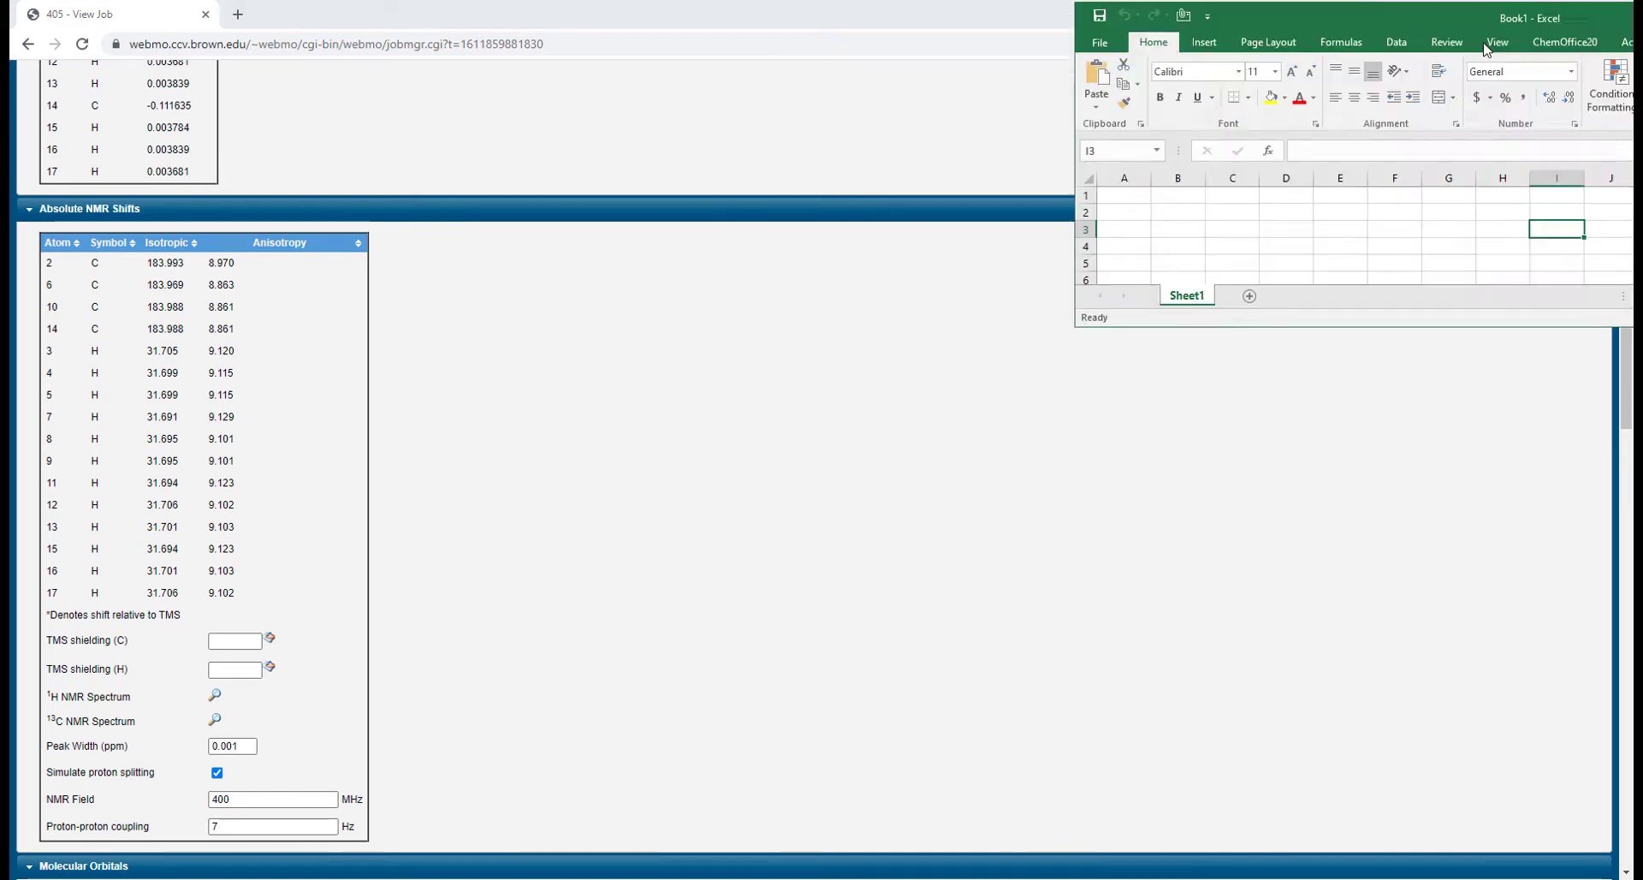
{"action": "left_click_drag", "start_coordinate": [1219, 117], "coordinate": [4, 190]}
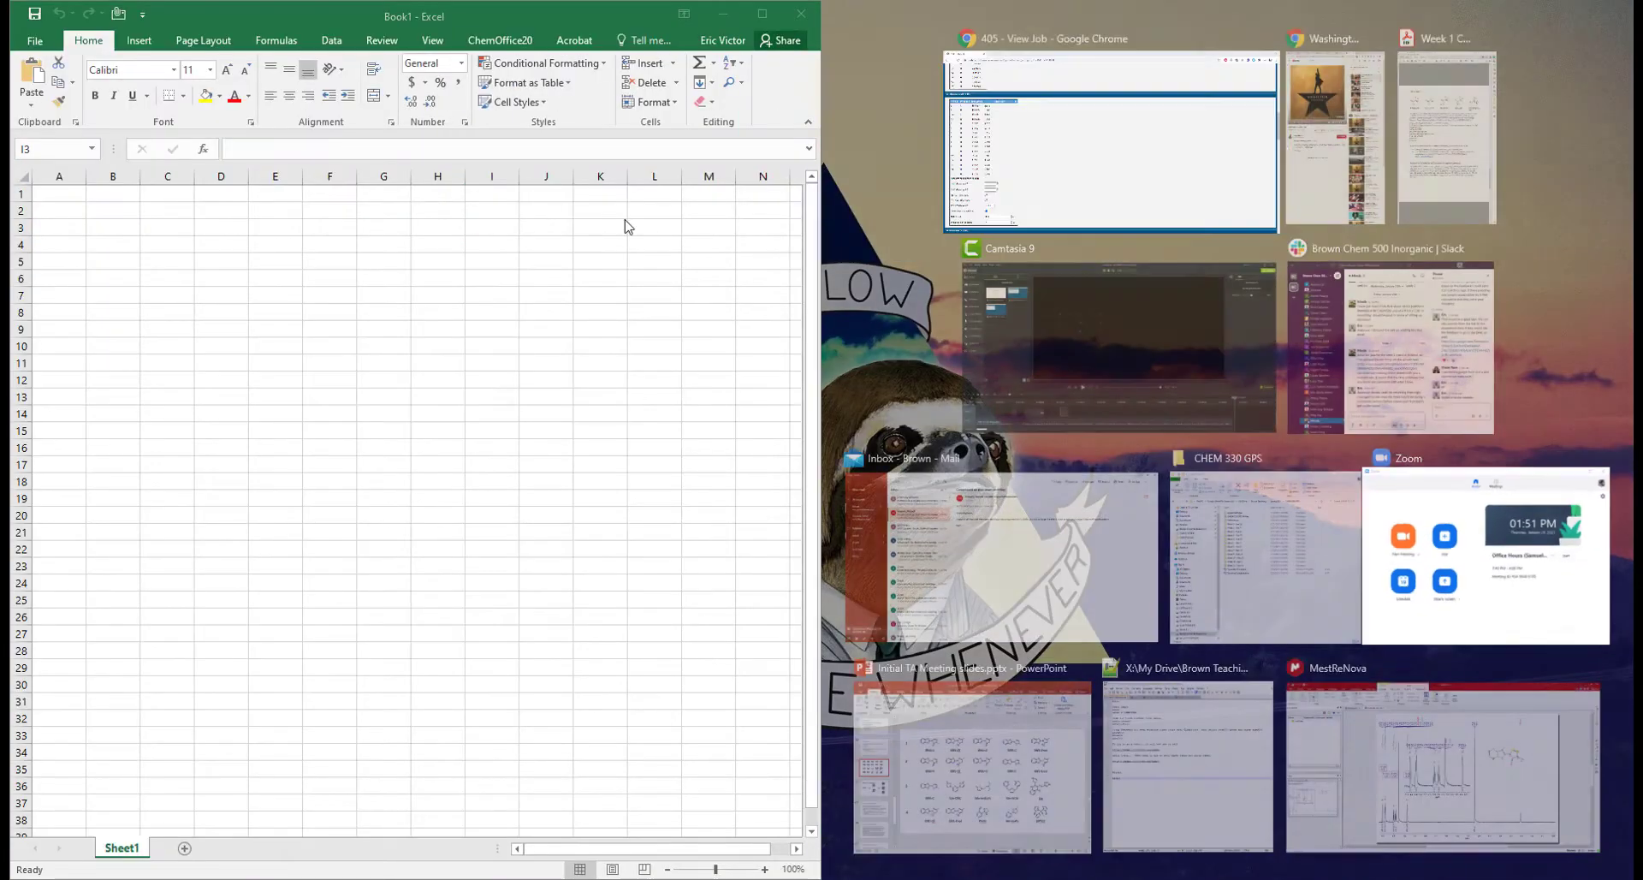
{"action": "left_click", "coordinate": [1089, 129]}
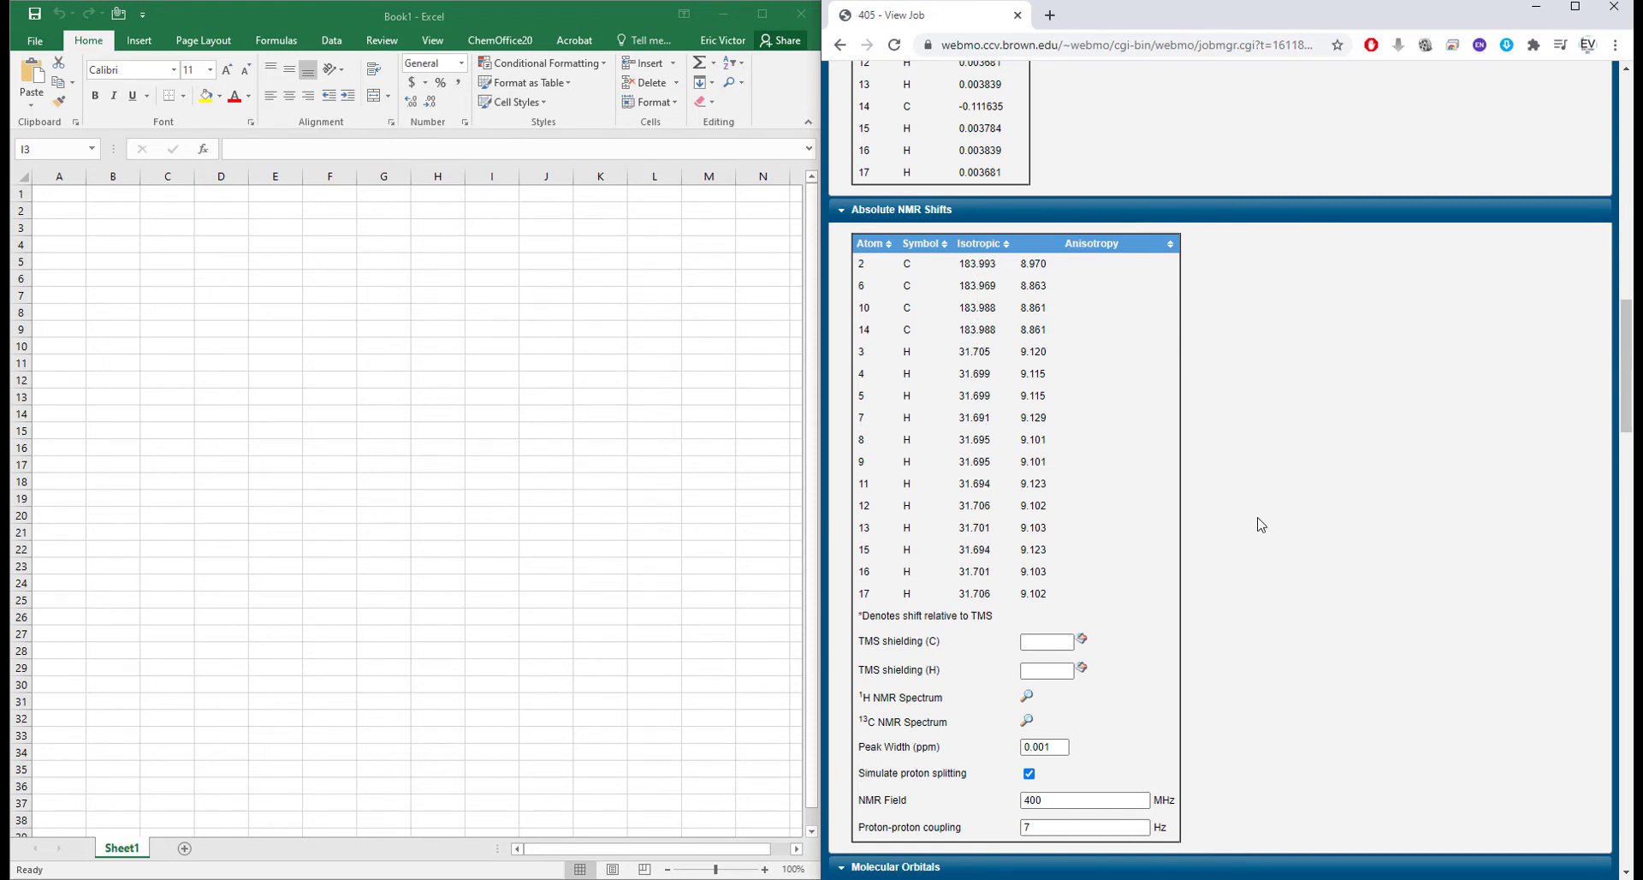
Step: Copy the four carbon rows of the Absolute NMR Shifts table into the Excel sheet starting at cell A2
{"action": "scroll", "coordinate": [1365, 597], "scroll_direction": "up", "scroll_amount": 8}
{"action": "scroll", "coordinate": [1360, 591], "scroll_direction": "up", "scroll_amount": 8}
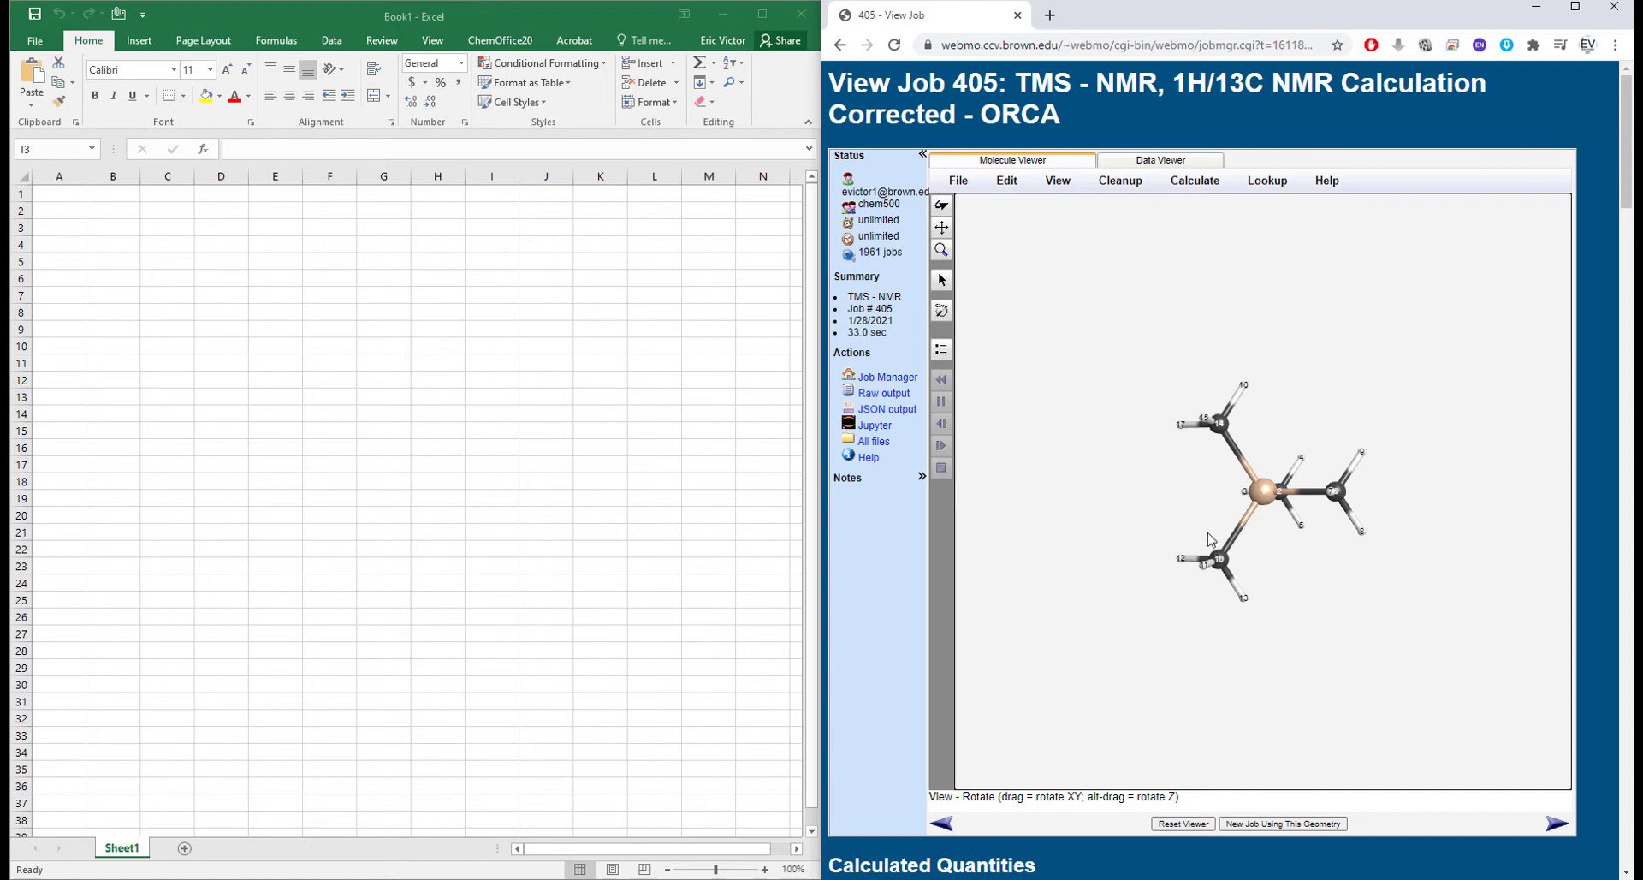
{"action": "scroll", "coordinate": [1170, 514], "scroll_direction": "down", "scroll_amount": 8}
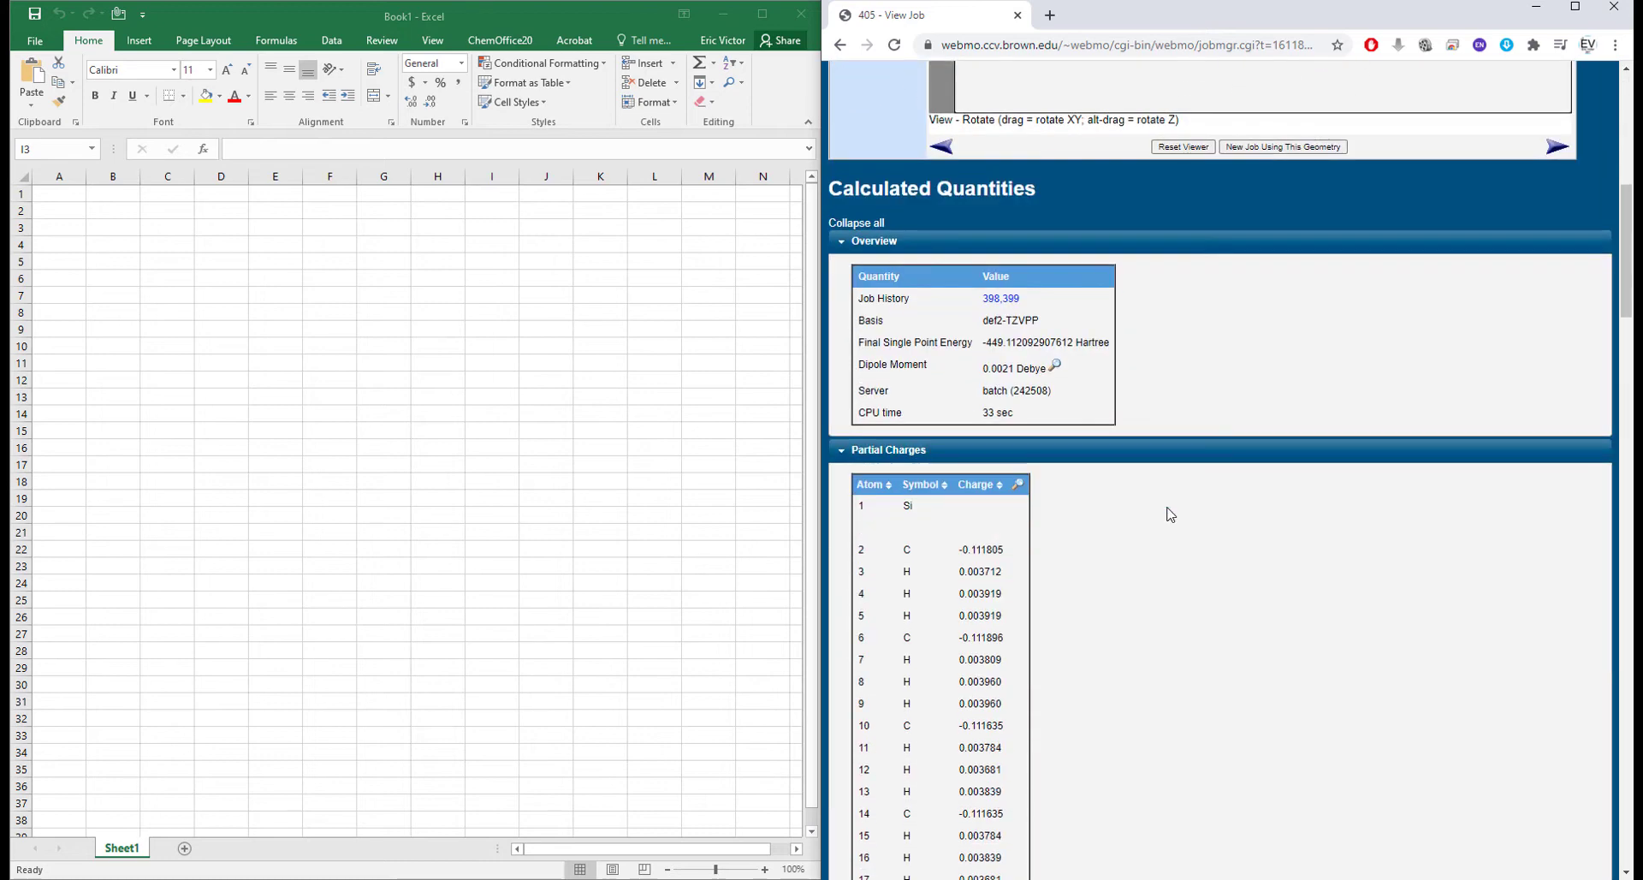
{"action": "scroll", "coordinate": [1164, 501], "scroll_direction": "down", "scroll_amount": 5}
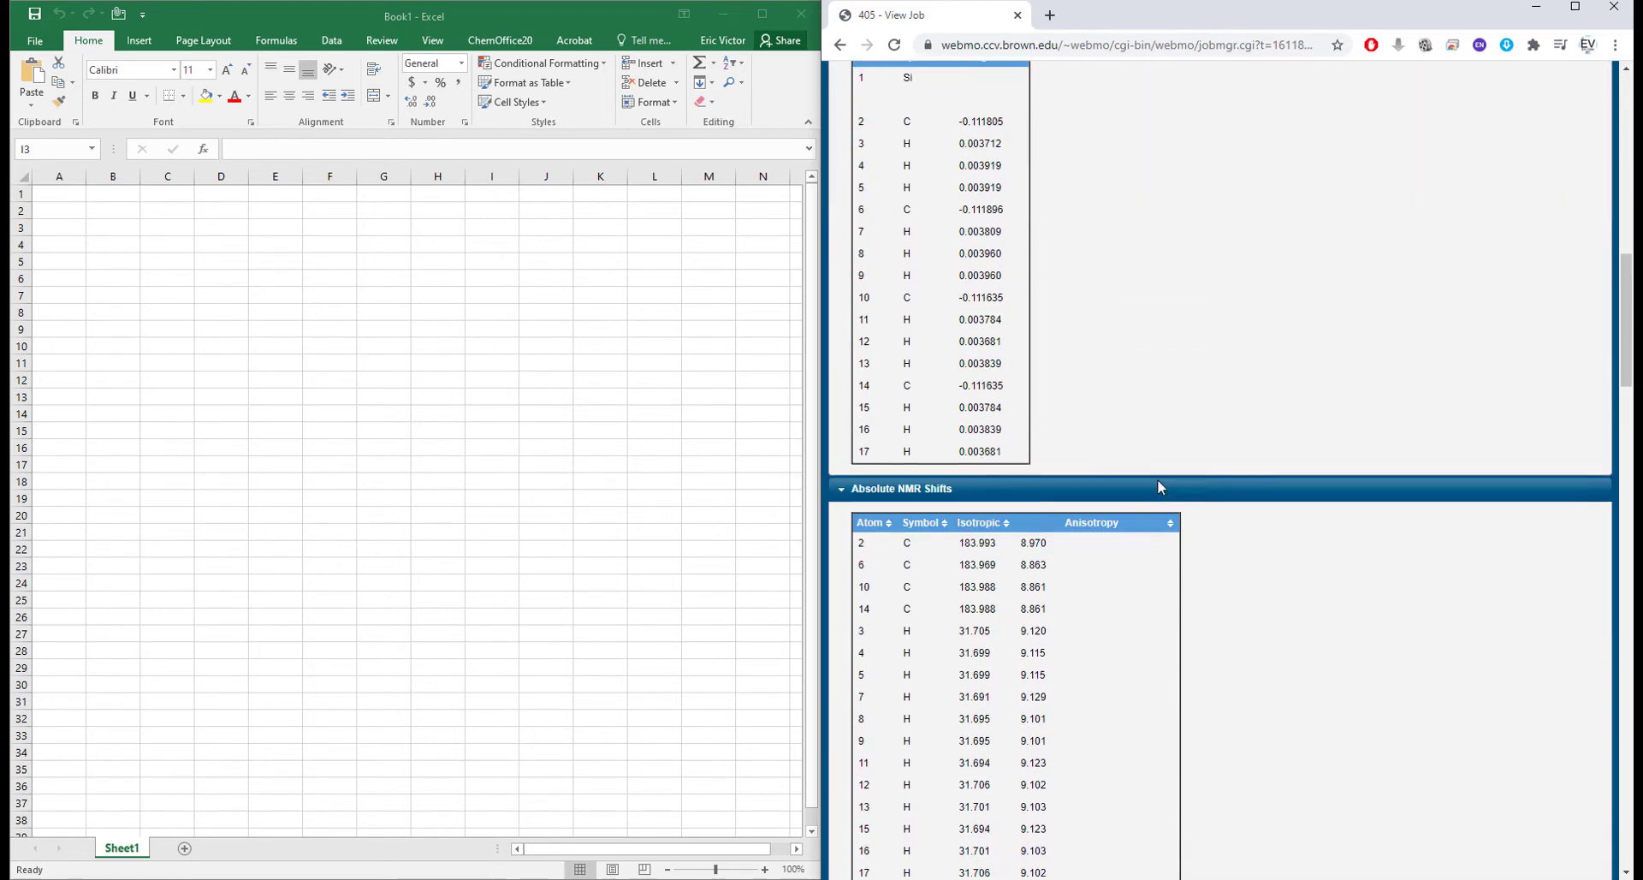
{"action": "scroll", "coordinate": [1157, 486], "scroll_direction": "down", "scroll_amount": 3}
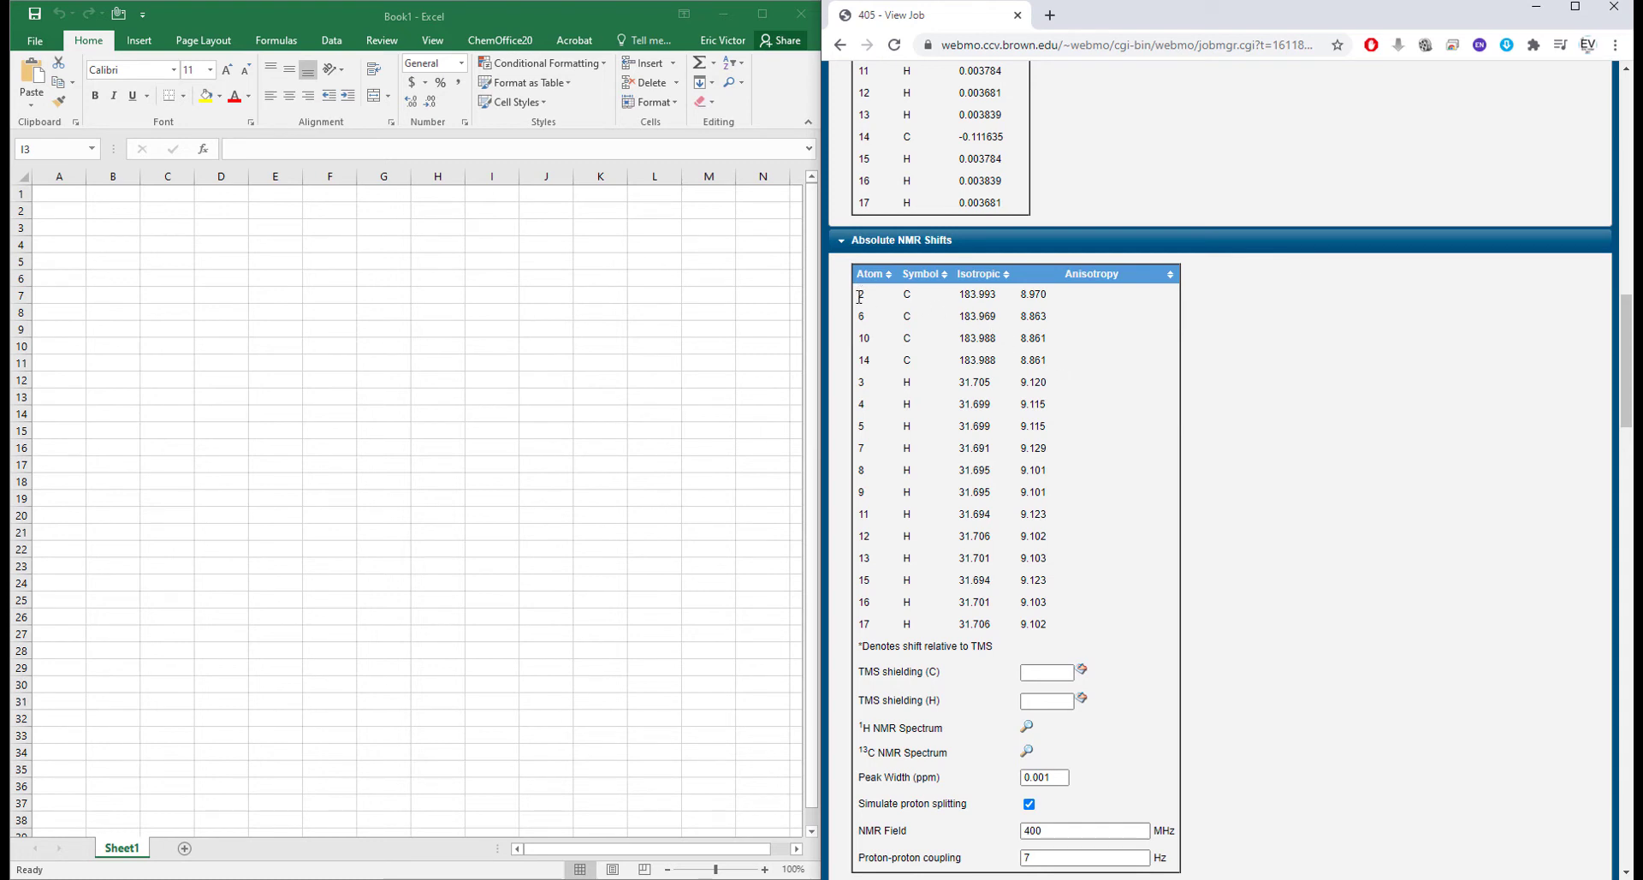
{"action": "left_click_drag", "start_coordinate": [861, 295], "coordinate": [1053, 369]}
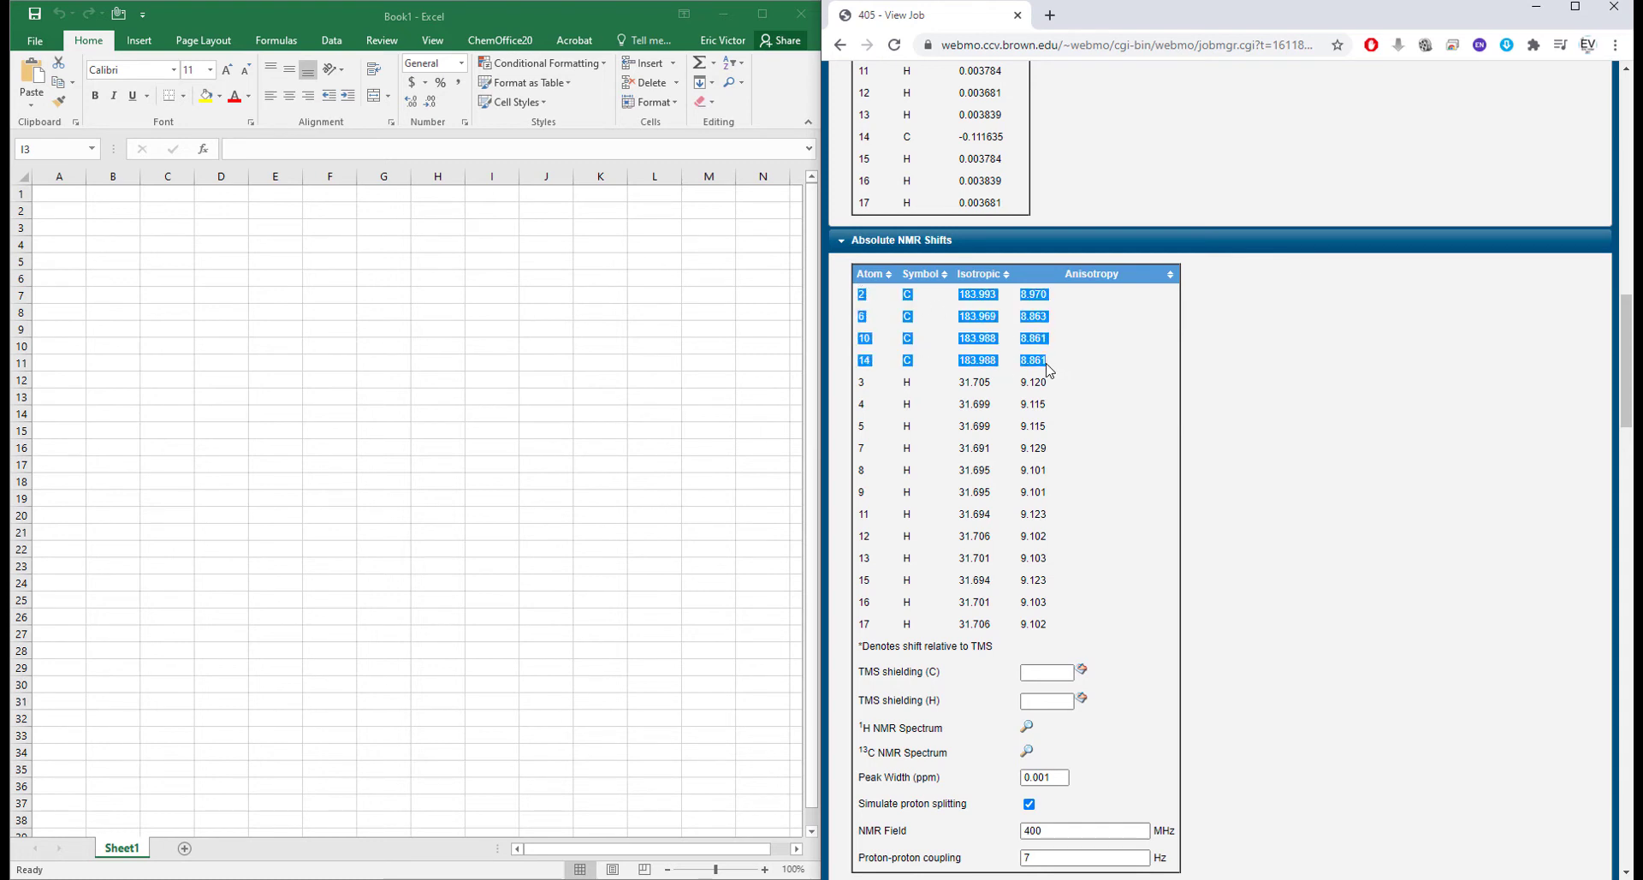
{"action": "left_click", "coordinate": [69, 210]}
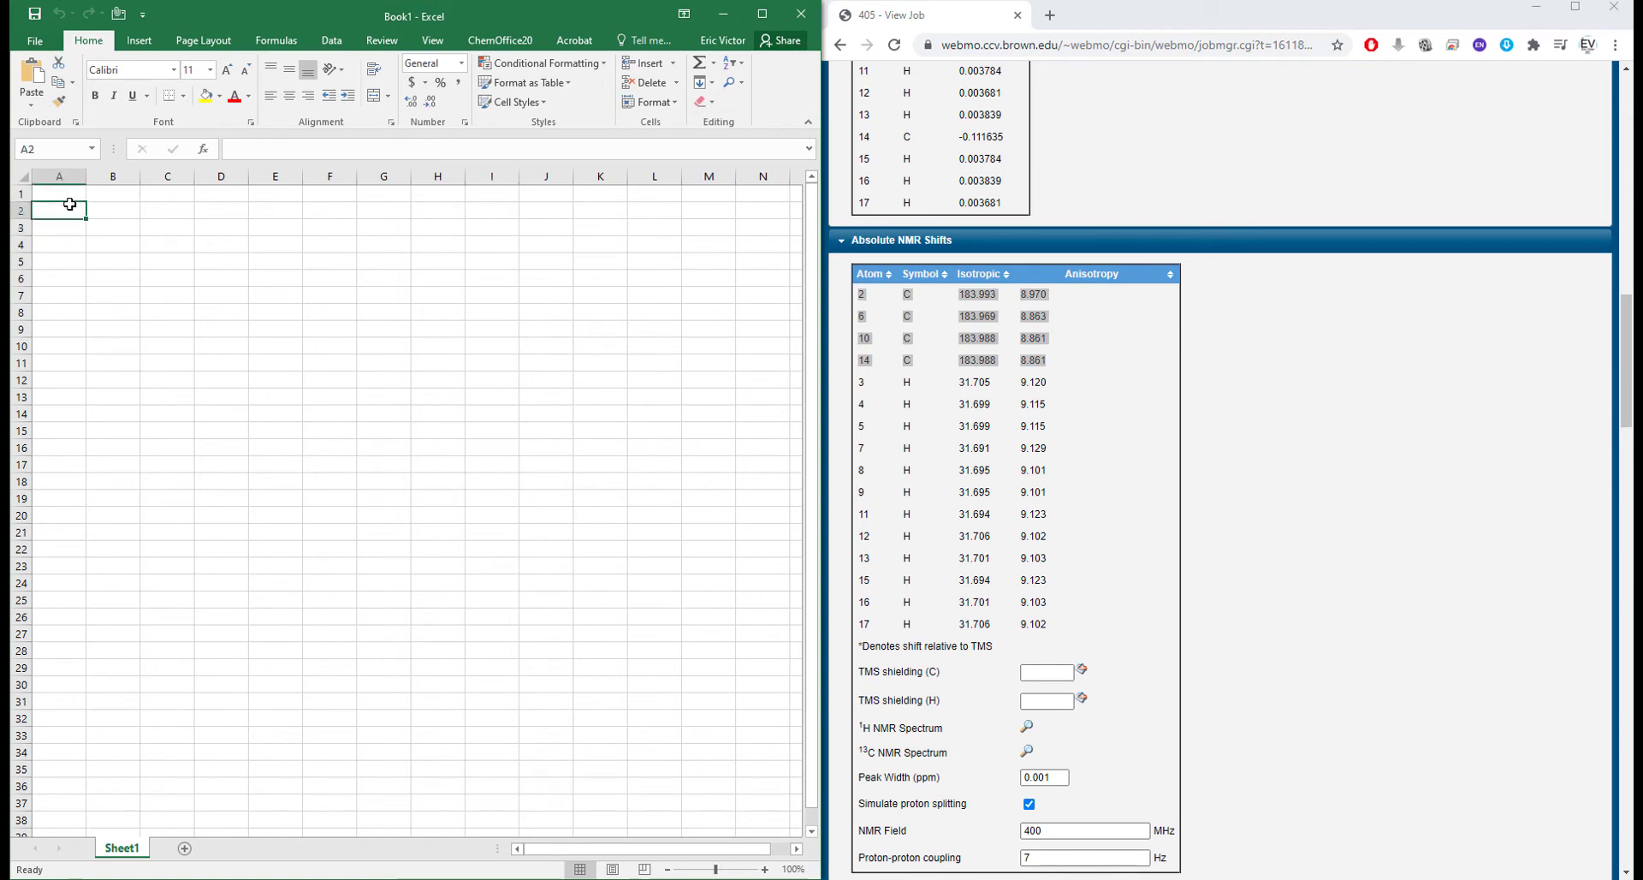
{"action": "type", "text": "2\tC\t183.993\t8.97 6\tC\t183.969\t8.863 10\tC\t183.988\t8.861 14\tC\t183.988\t8.861"}
{"action": "left_click", "coordinate": [282, 370]}
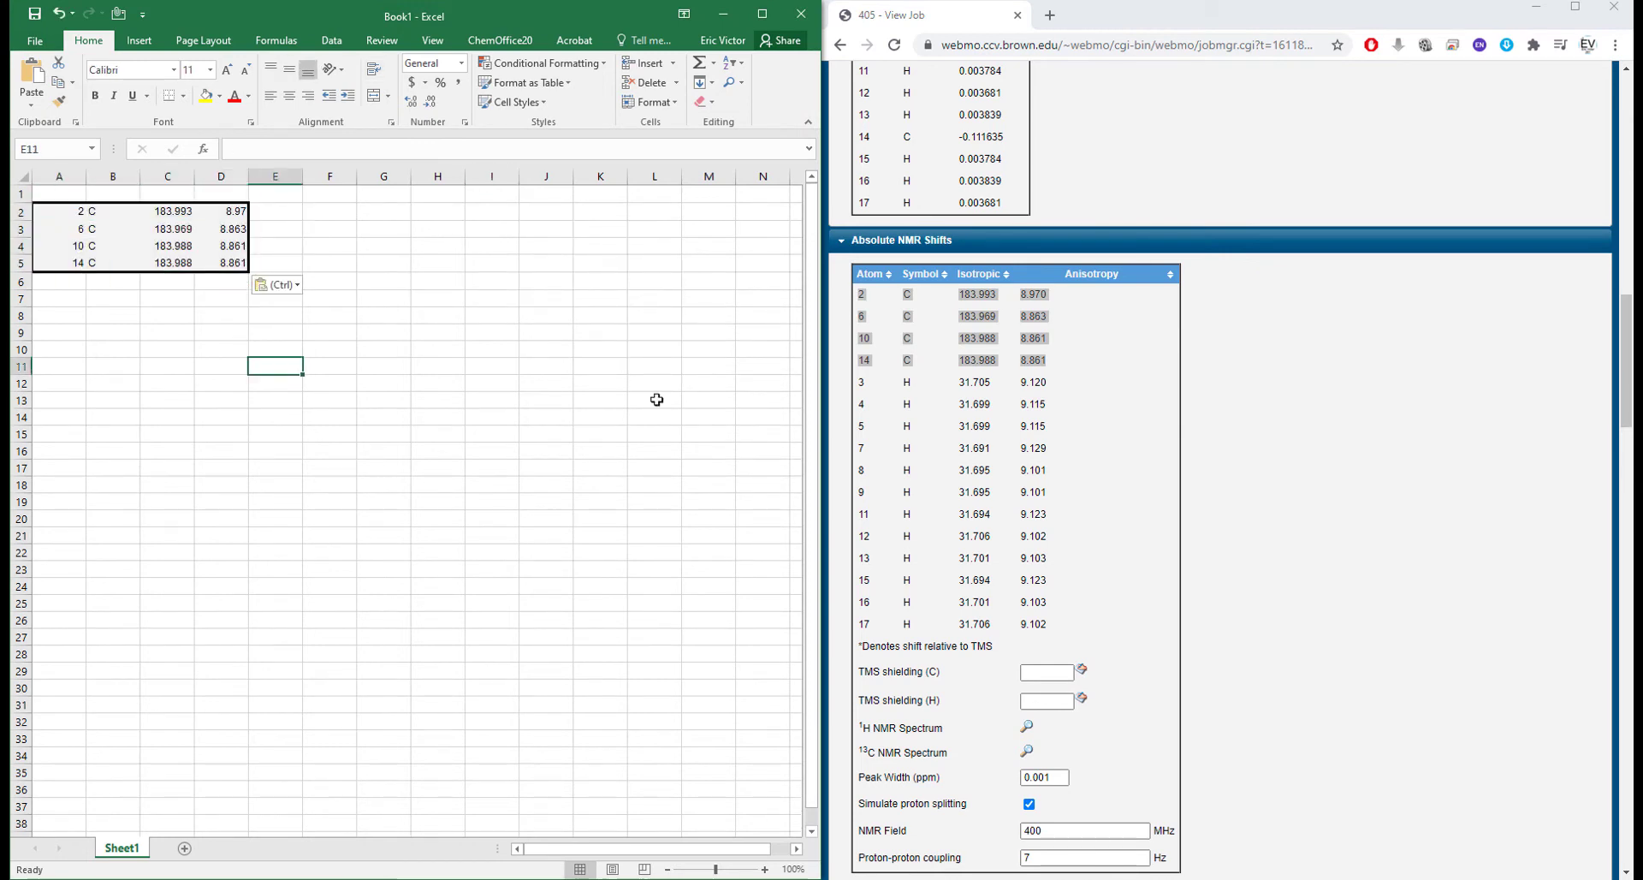
Step: Copy all hydrogen rows of the Absolute NMR Shifts table into the Excel sheet starting at cell A8
{"action": "left_click_drag", "start_coordinate": [861, 382], "coordinate": [1060, 624]}
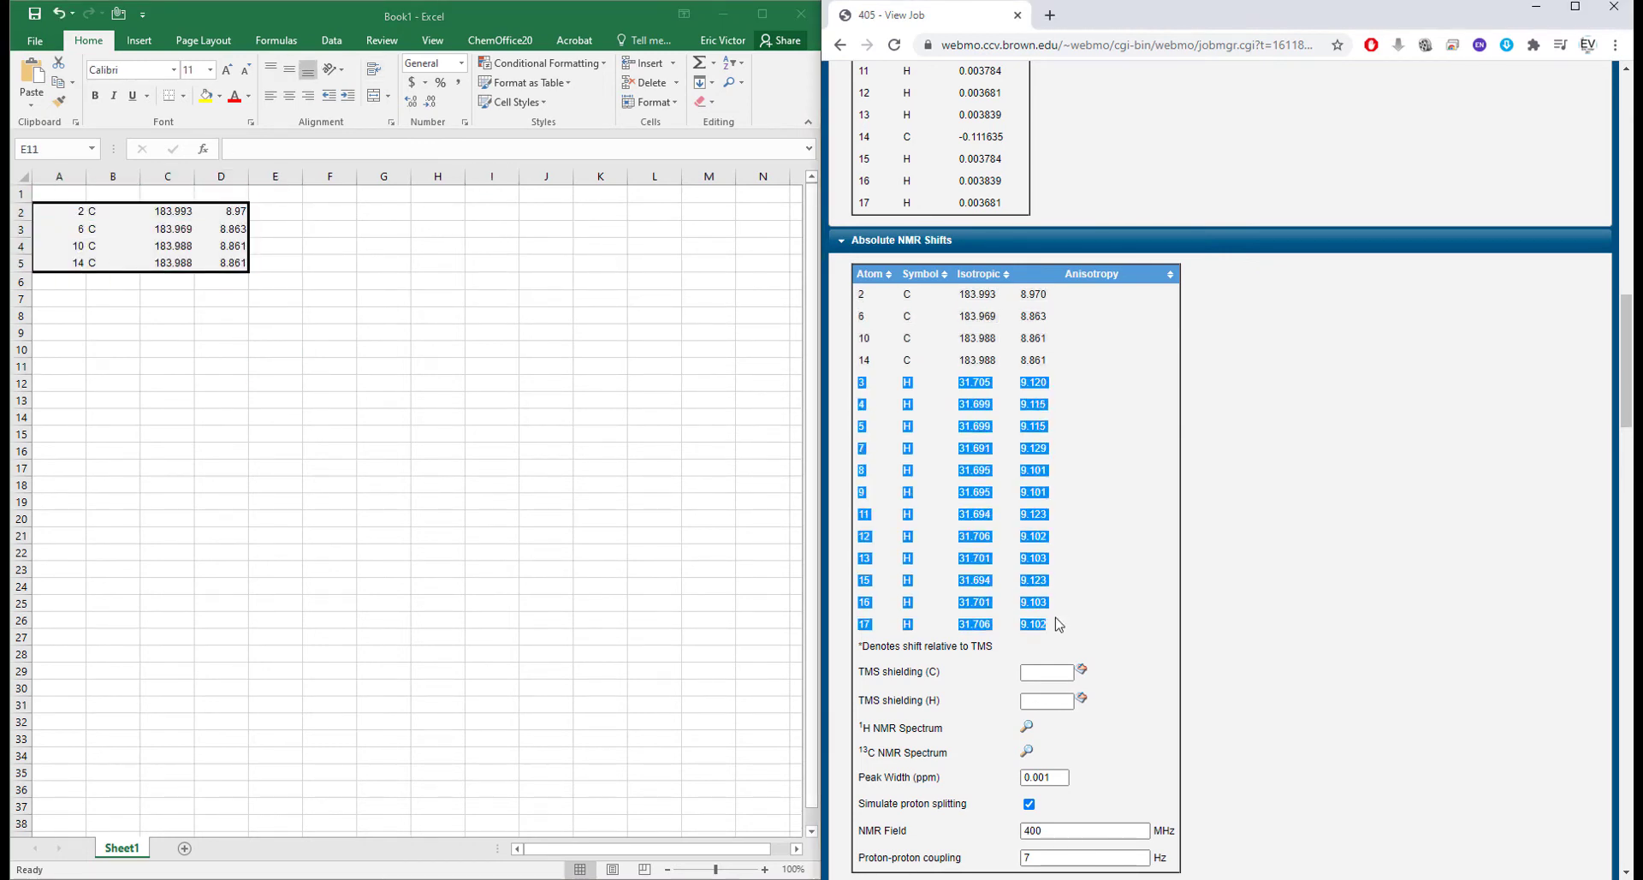
{"action": "left_click", "coordinate": [57, 313]}
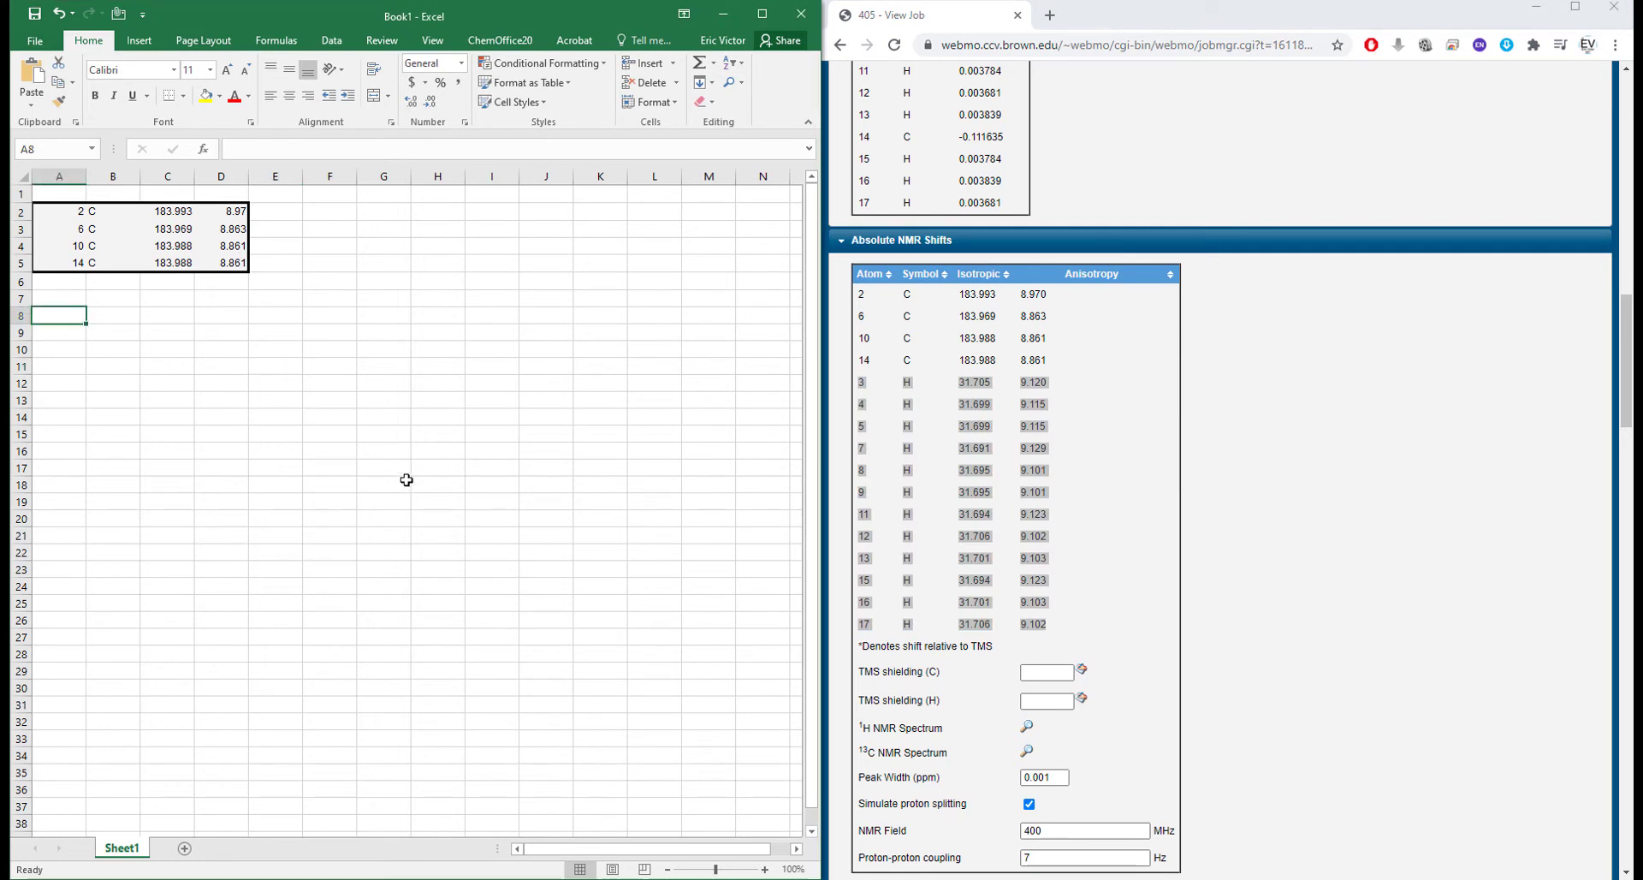
{"action": "type", "text": "3\tH\t31.705\t9.12 4\tH\t31.699\t9.115 5\tH\t31.699\t9.115 7\tH\t31.691\t9.129 8\tH\t31.695\t9.101 9\tH\t31.695\t9.101 11\tH\t31.694\t9.123 12\tH\t31.706\t9.102 13\tH\t31.701\t9.103 15\tH\t31.694\t9.123 16\tH\t31.701\t9.103 17\tH\t31.706\t9.102"}
{"action": "left_click", "coordinate": [398, 470]}
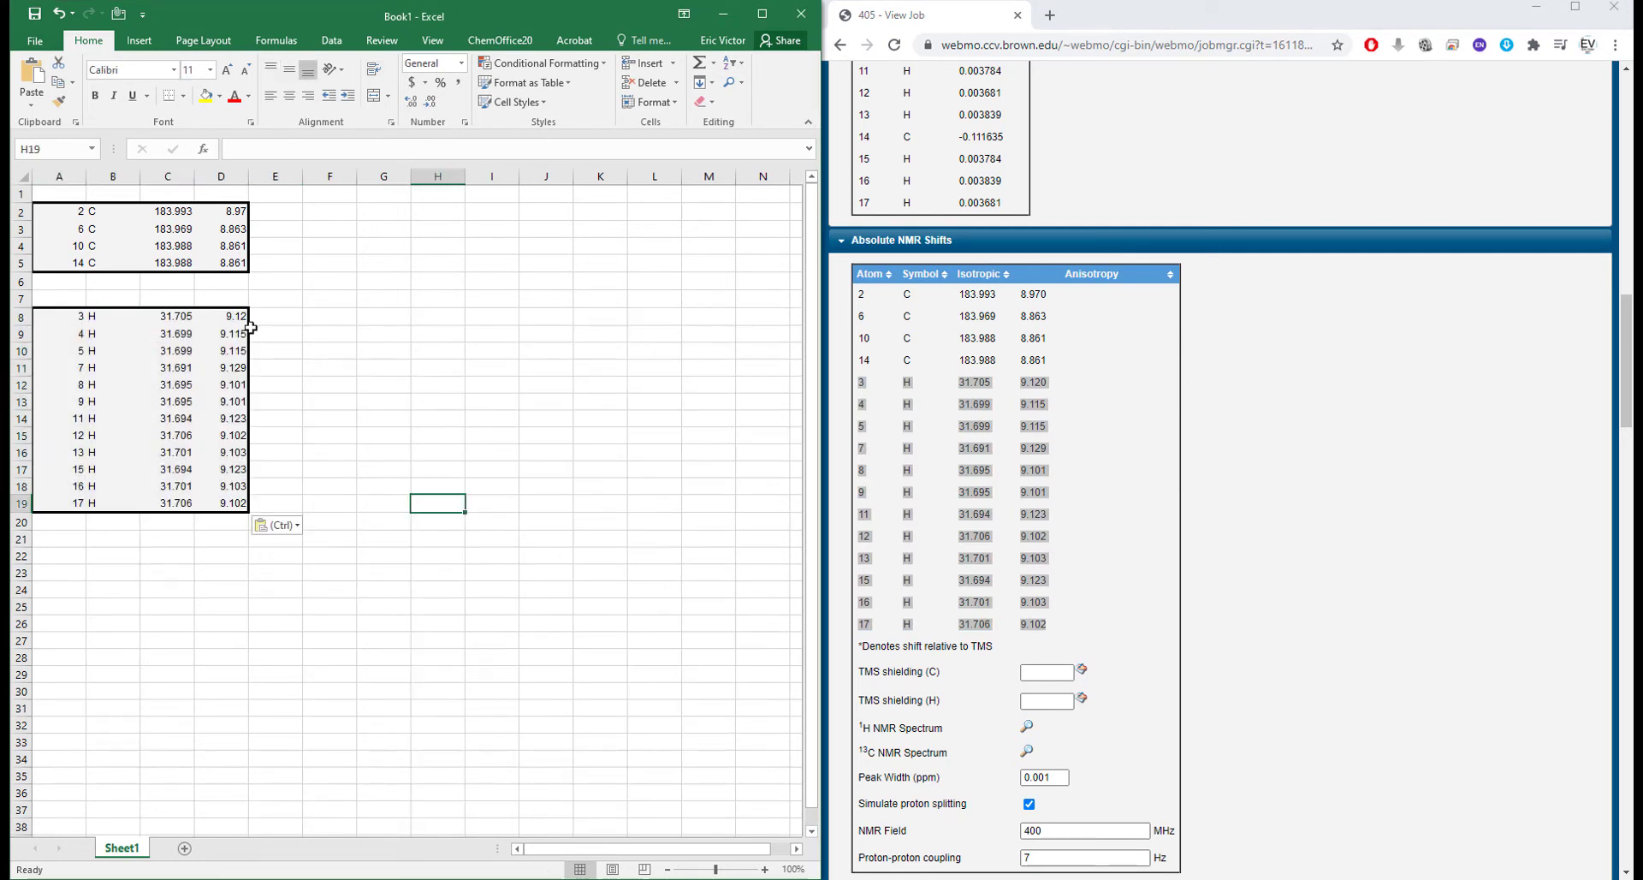
Step: Average the carbon isotropic shieldings in cell C6 with the formula =average(C2:C5)
{"action": "left_click", "coordinate": [175, 281]}
{"action": "left_click", "coordinate": [302, 152]}
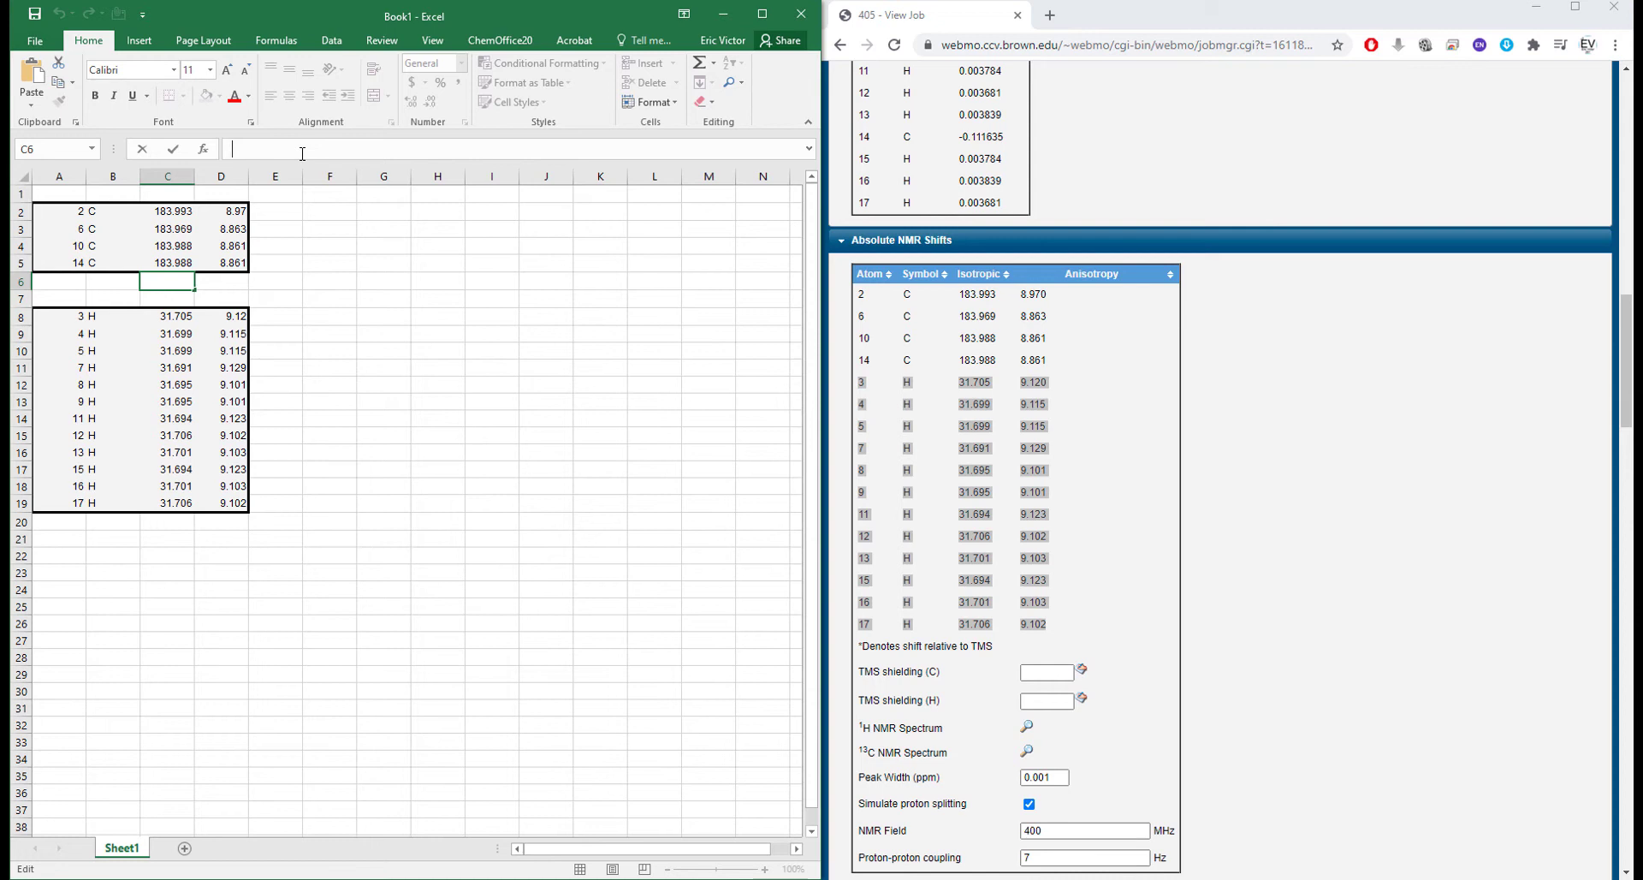
{"action": "type", "text": "=average("}
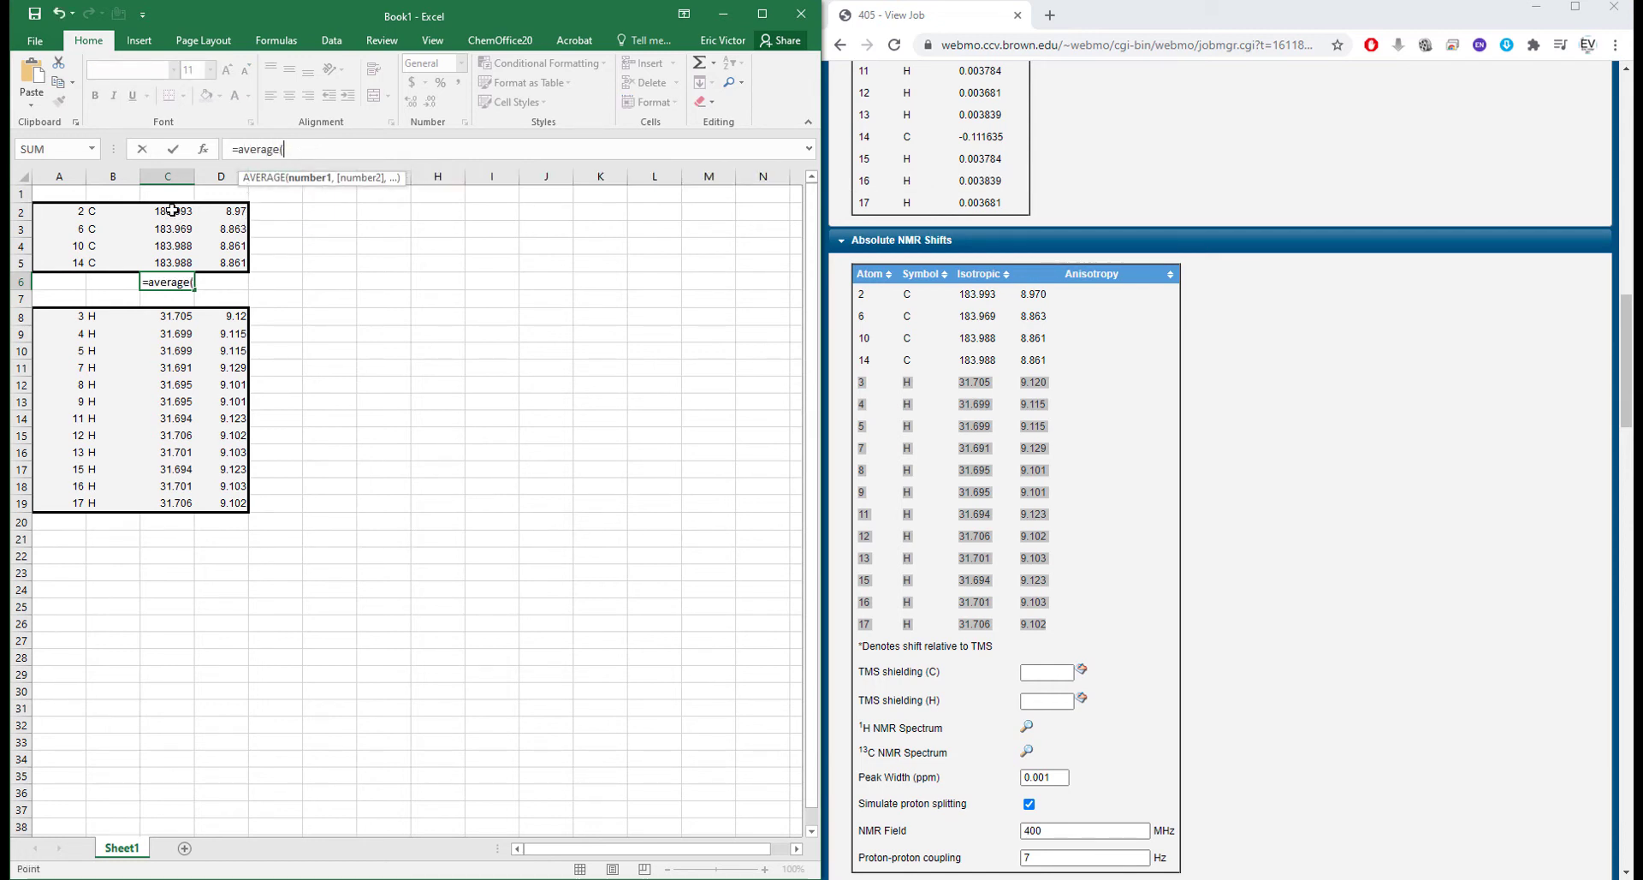
{"action": "left_click_drag", "start_coordinate": [175, 212], "coordinate": [173, 274]}
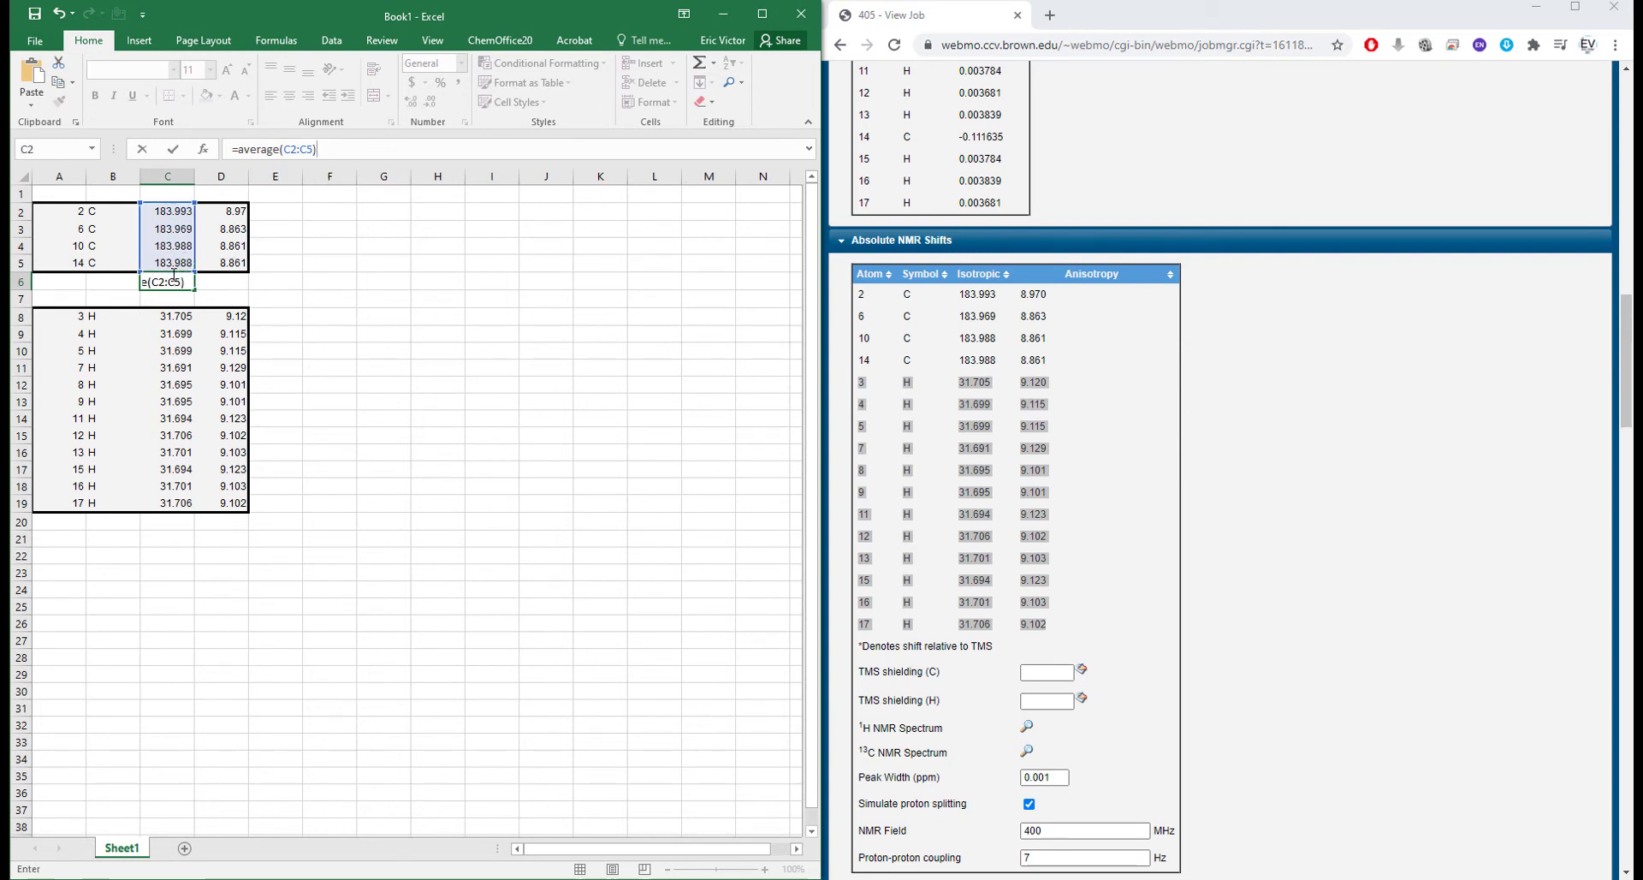
{"action": "key", "text": "Return"}
Step: Average the hydrogen isotropic shieldings in cell C20 with the formula =average(C8:C19)
{"action": "left_click", "coordinate": [162, 522]}
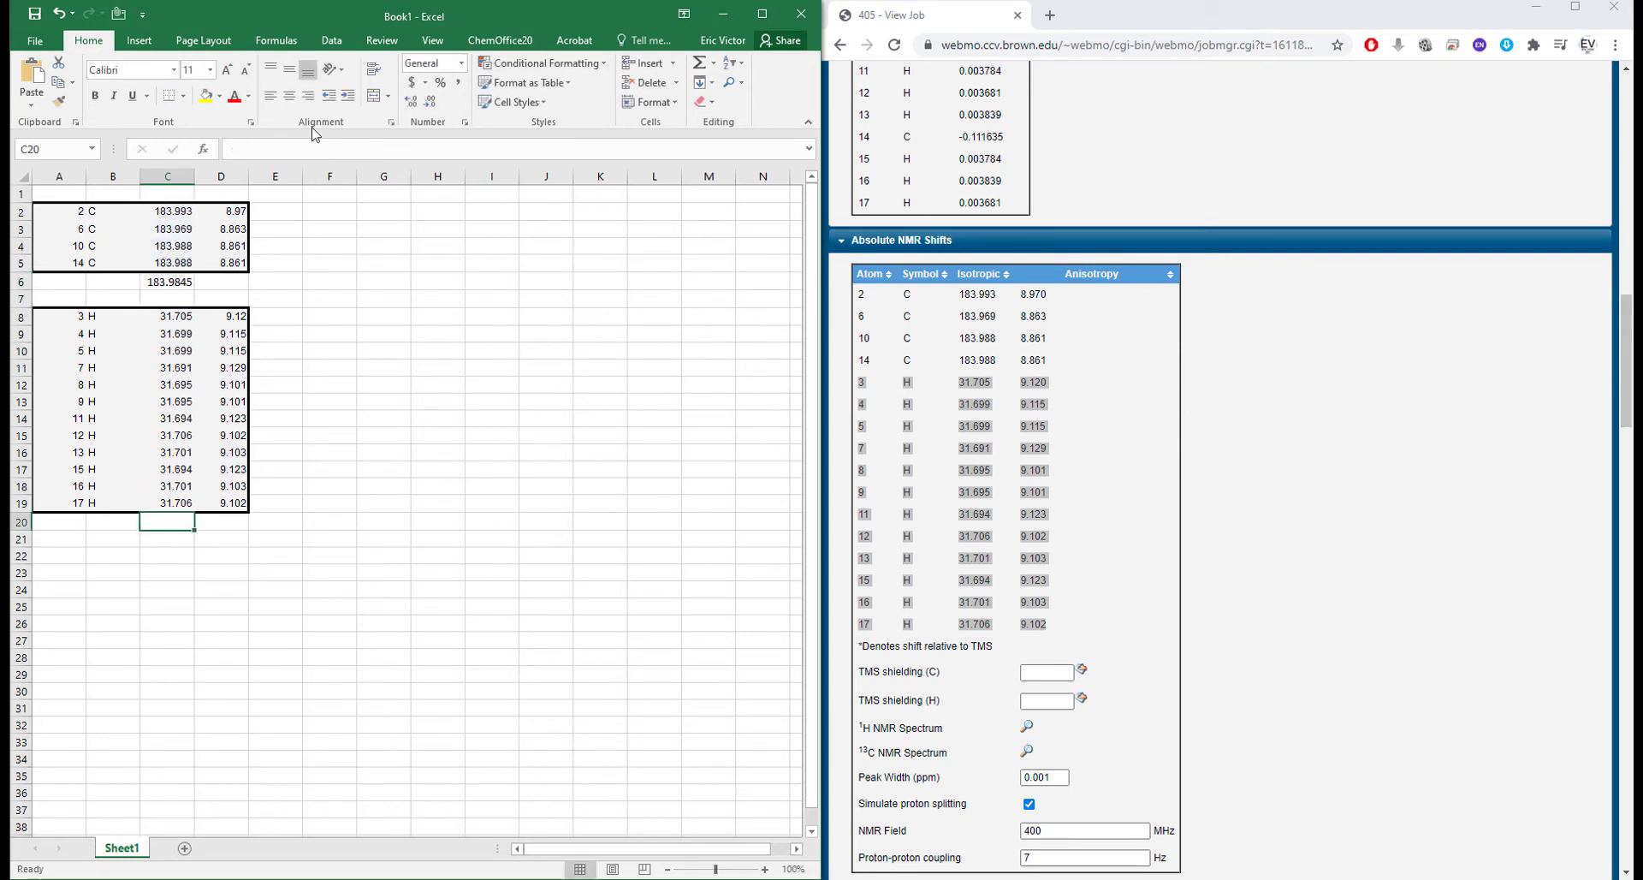
{"action": "left_click", "coordinate": [302, 154]}
{"action": "type", "text": "="}
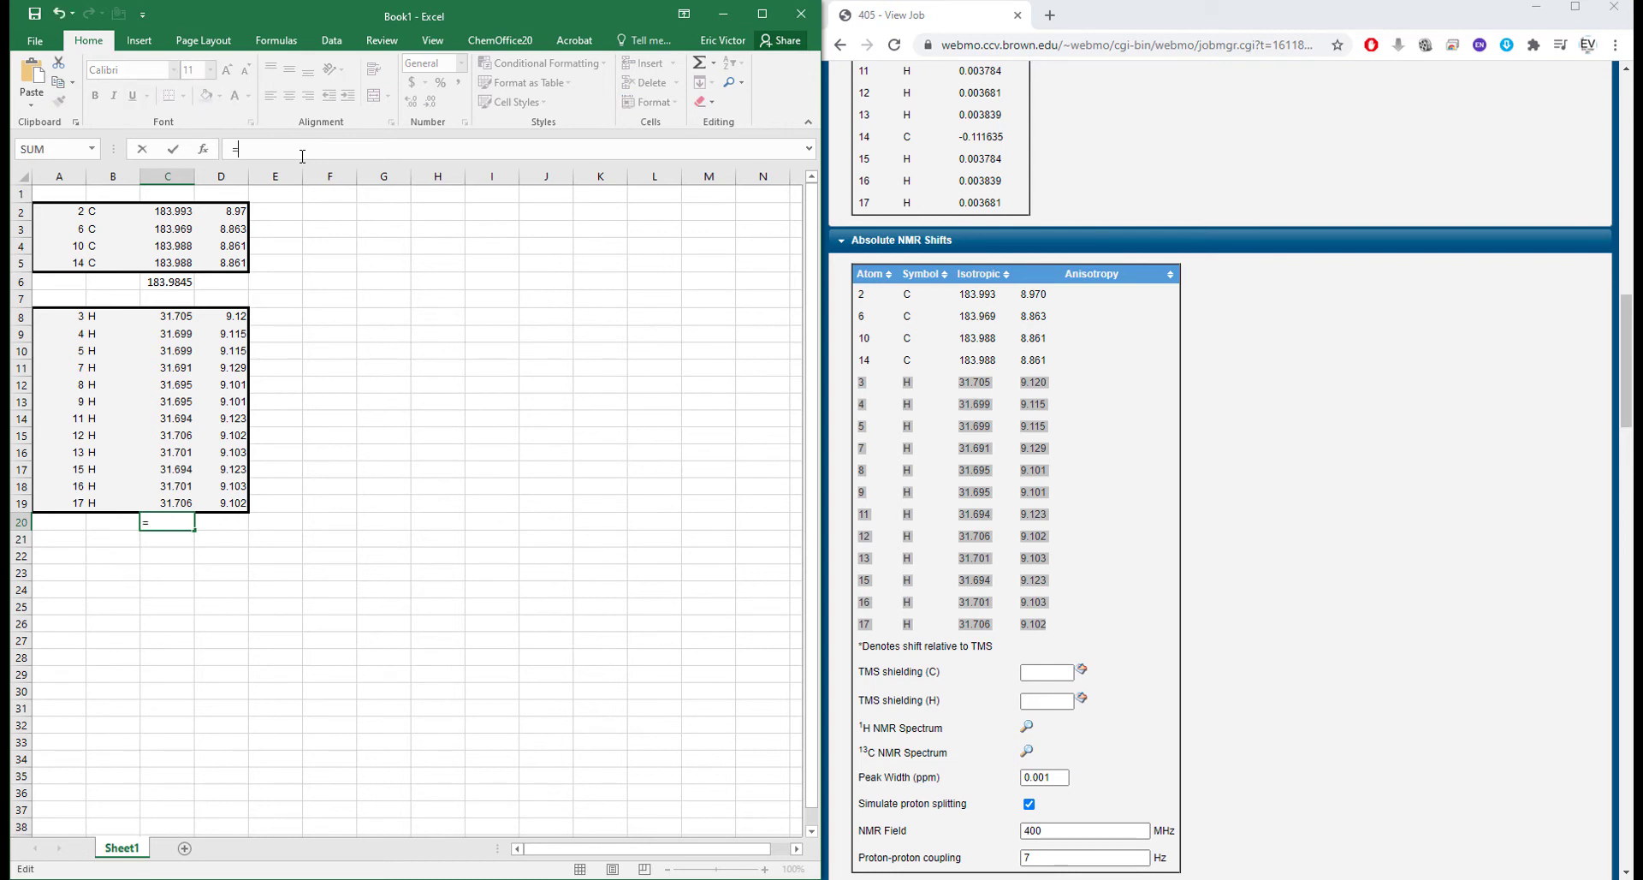
{"action": "type", "text": "average("}
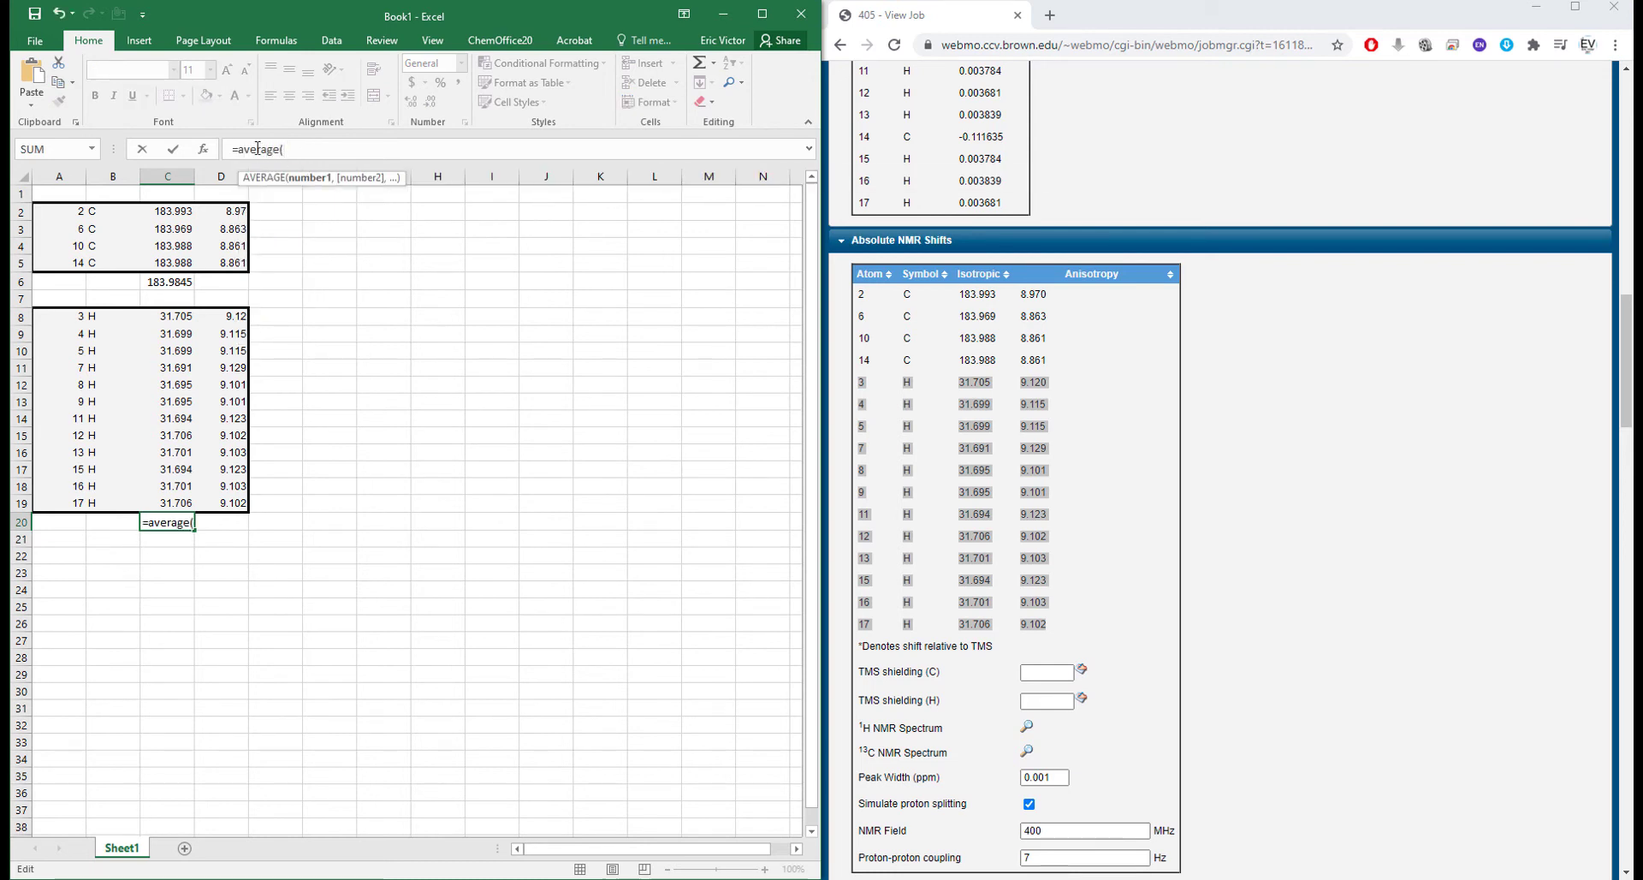
{"action": "left_click_drag", "start_coordinate": [173, 318], "coordinate": [176, 505]}
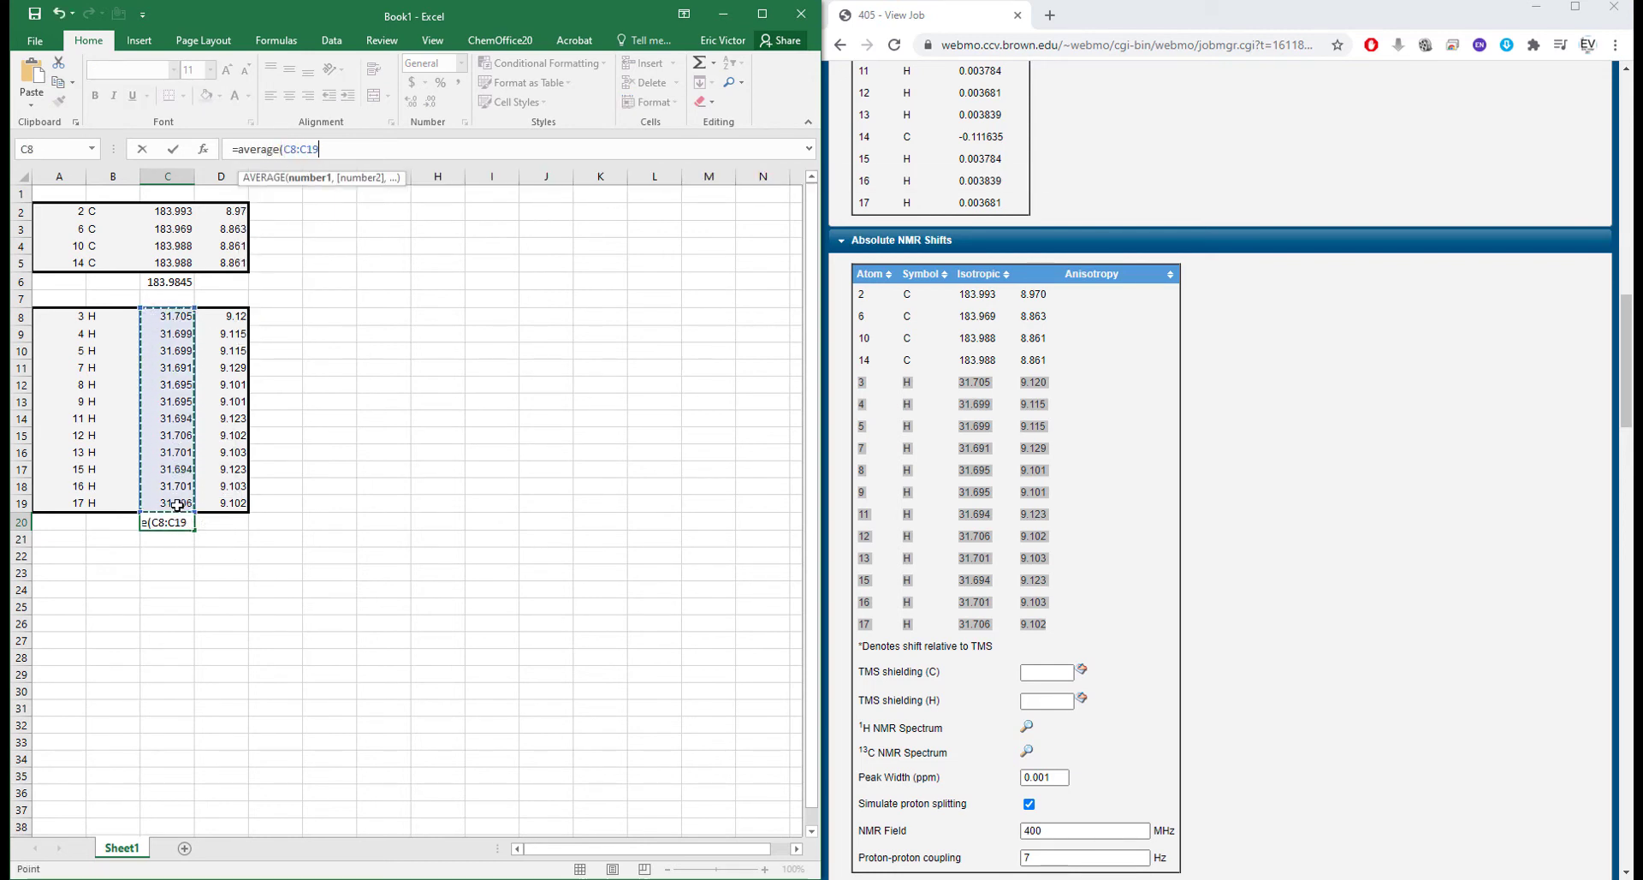
{"action": "type", "text": ")"}
{"action": "key", "text": "Return"}
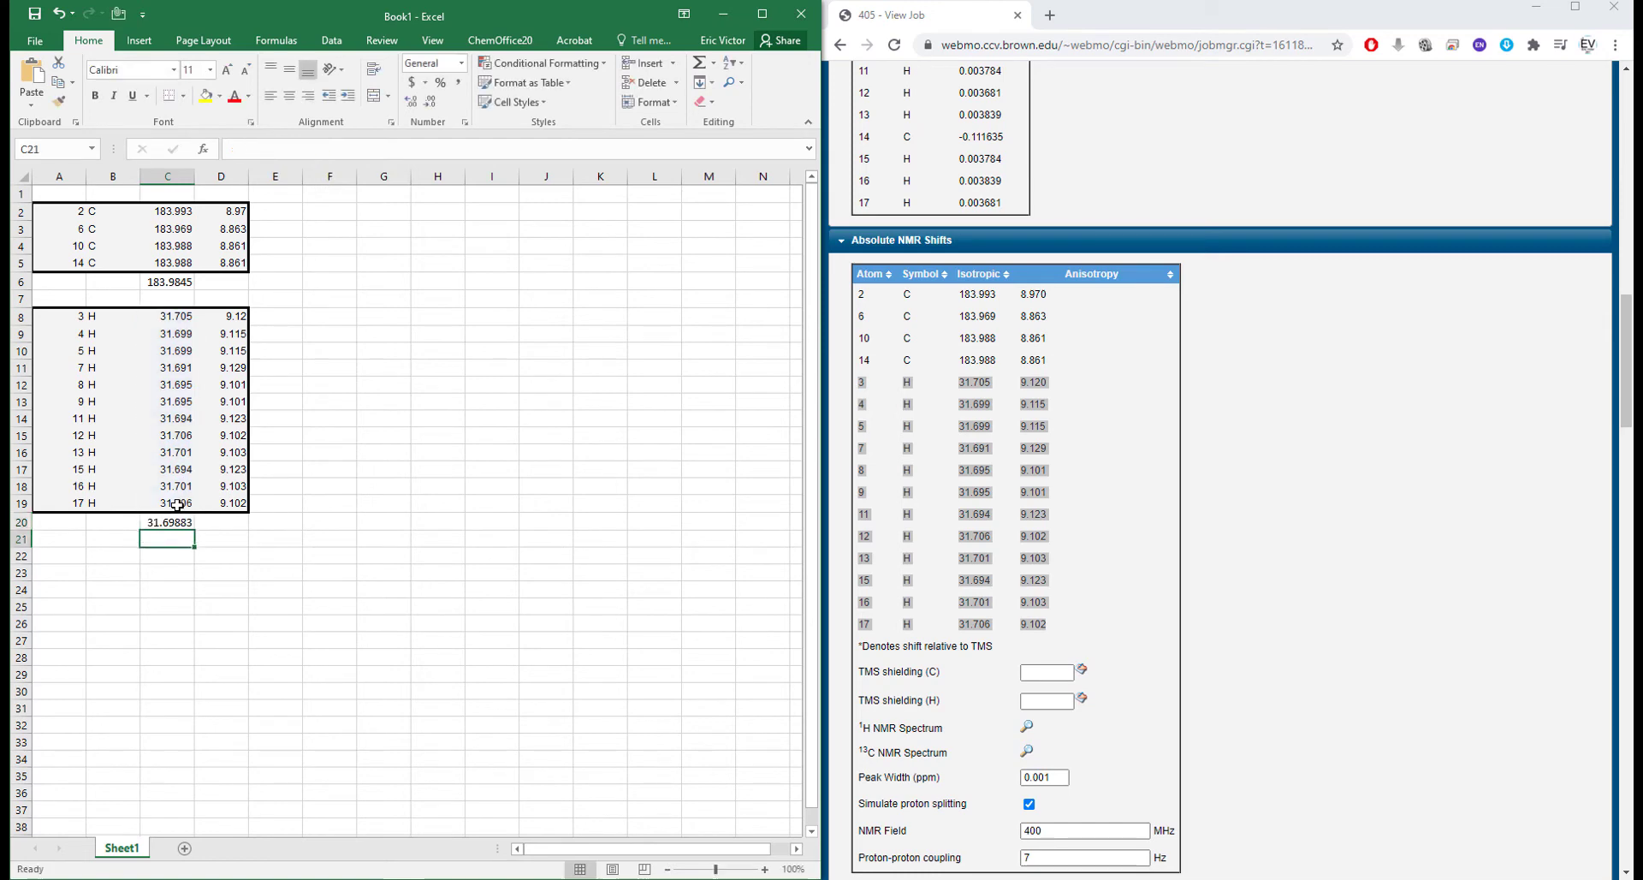
Step: Switch to the browser and return from the TMS - NMR results to the WebMO Job Manager
{"action": "left_click", "coordinate": [1430, 555]}
{"action": "scroll", "coordinate": [1432, 555], "scroll_direction": "up", "scroll_amount": 15}
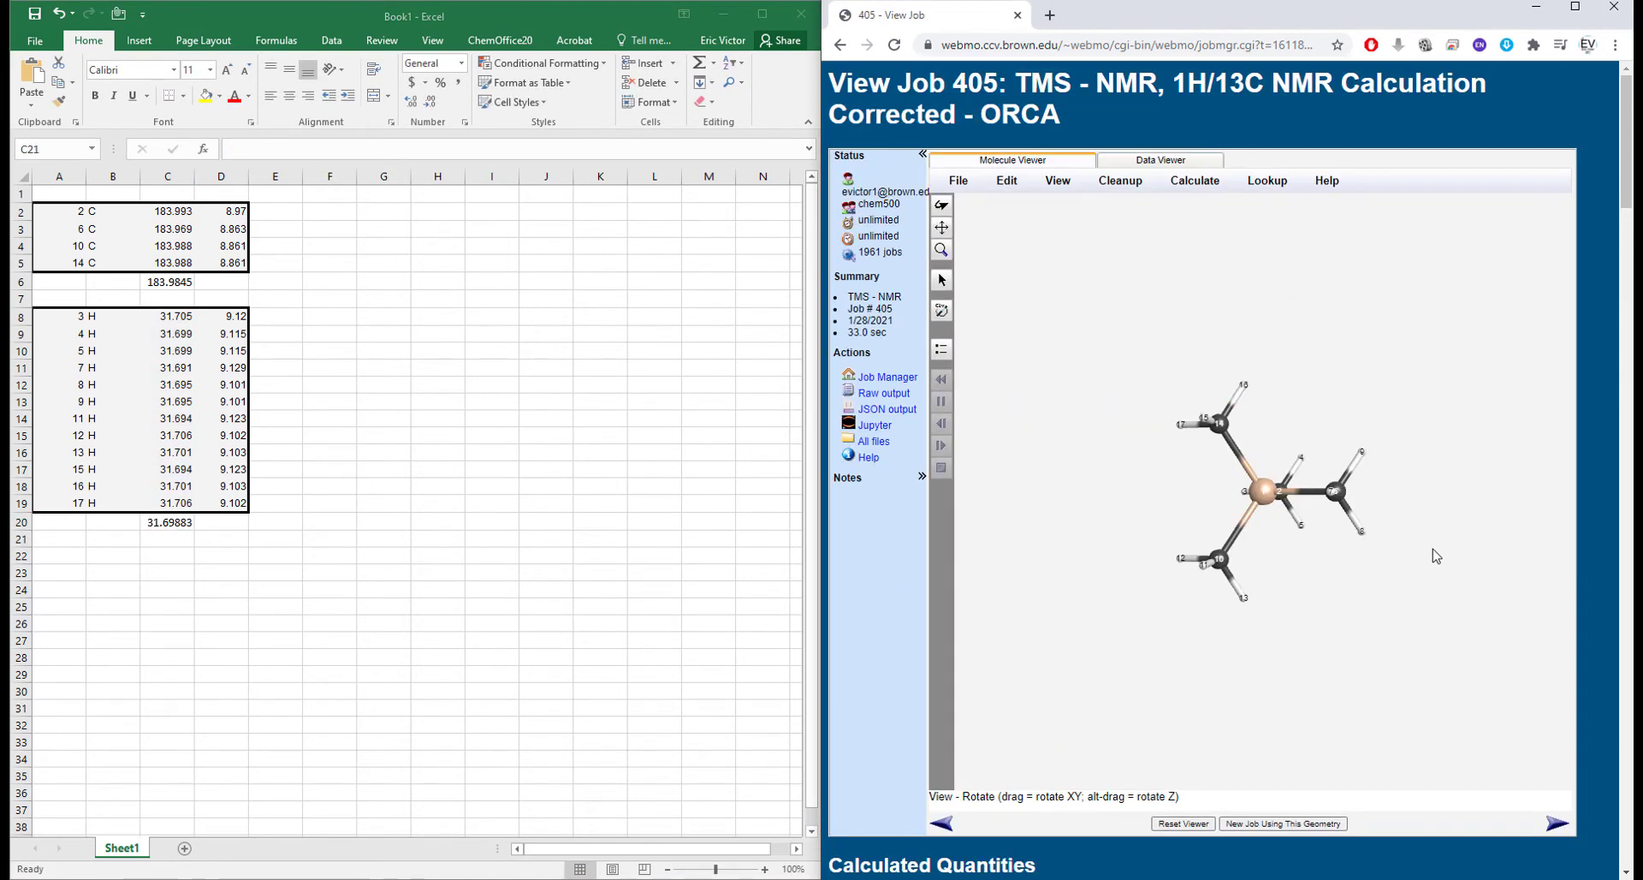
{"action": "left_click", "coordinate": [902, 381]}
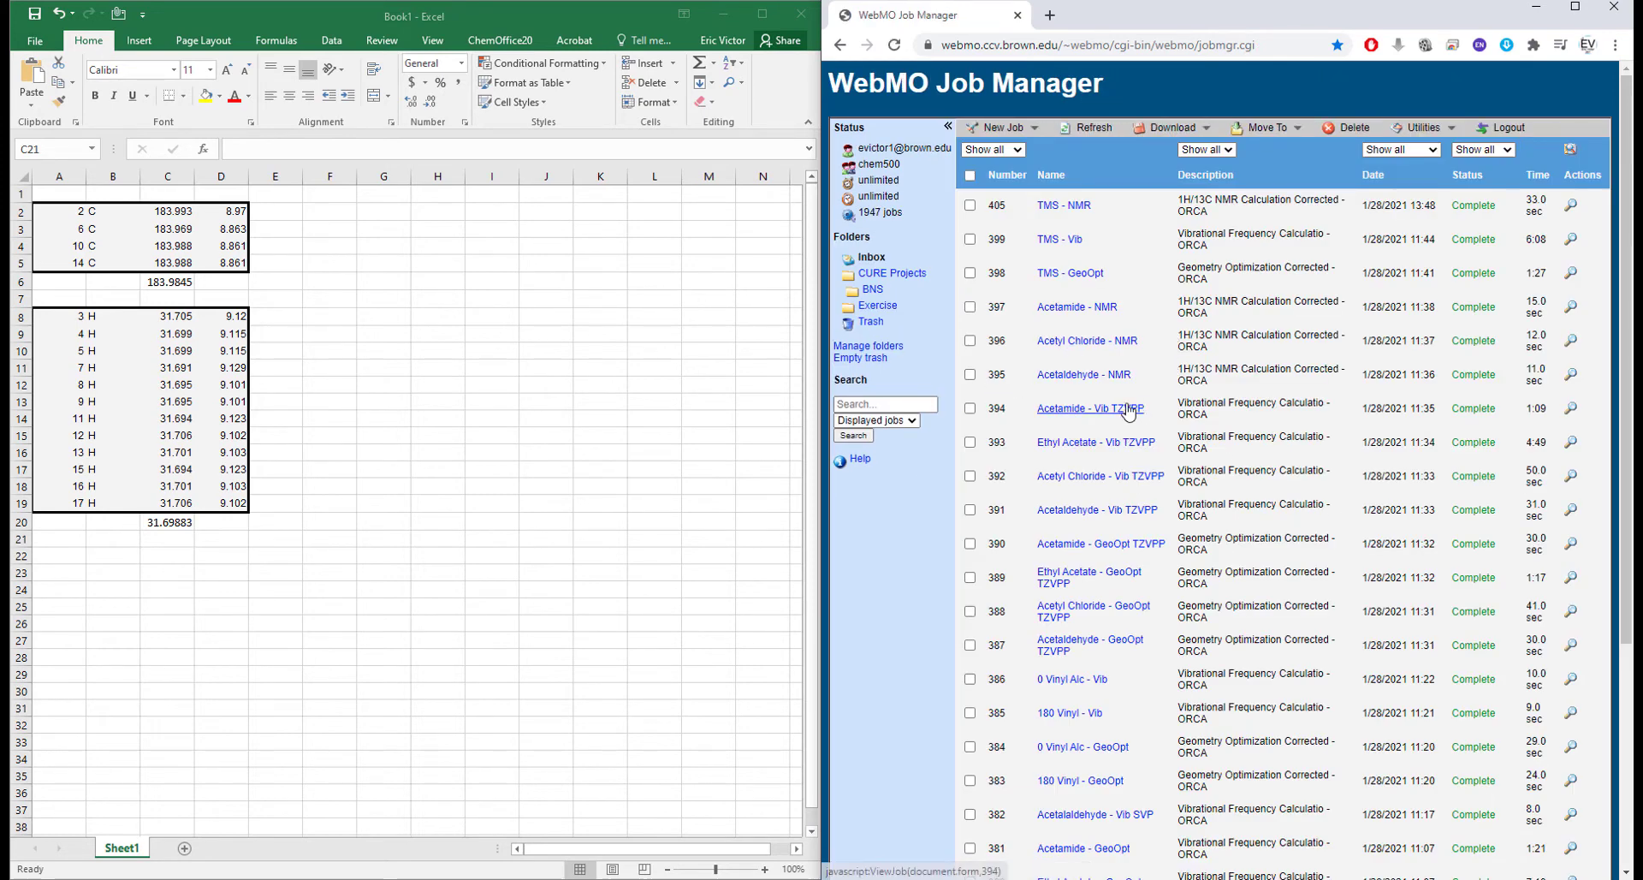
Step: Open the results of the Acetaldehyde - NMR job and go to its Absolute NMR Shifts table
{"action": "left_click", "coordinate": [1569, 377]}
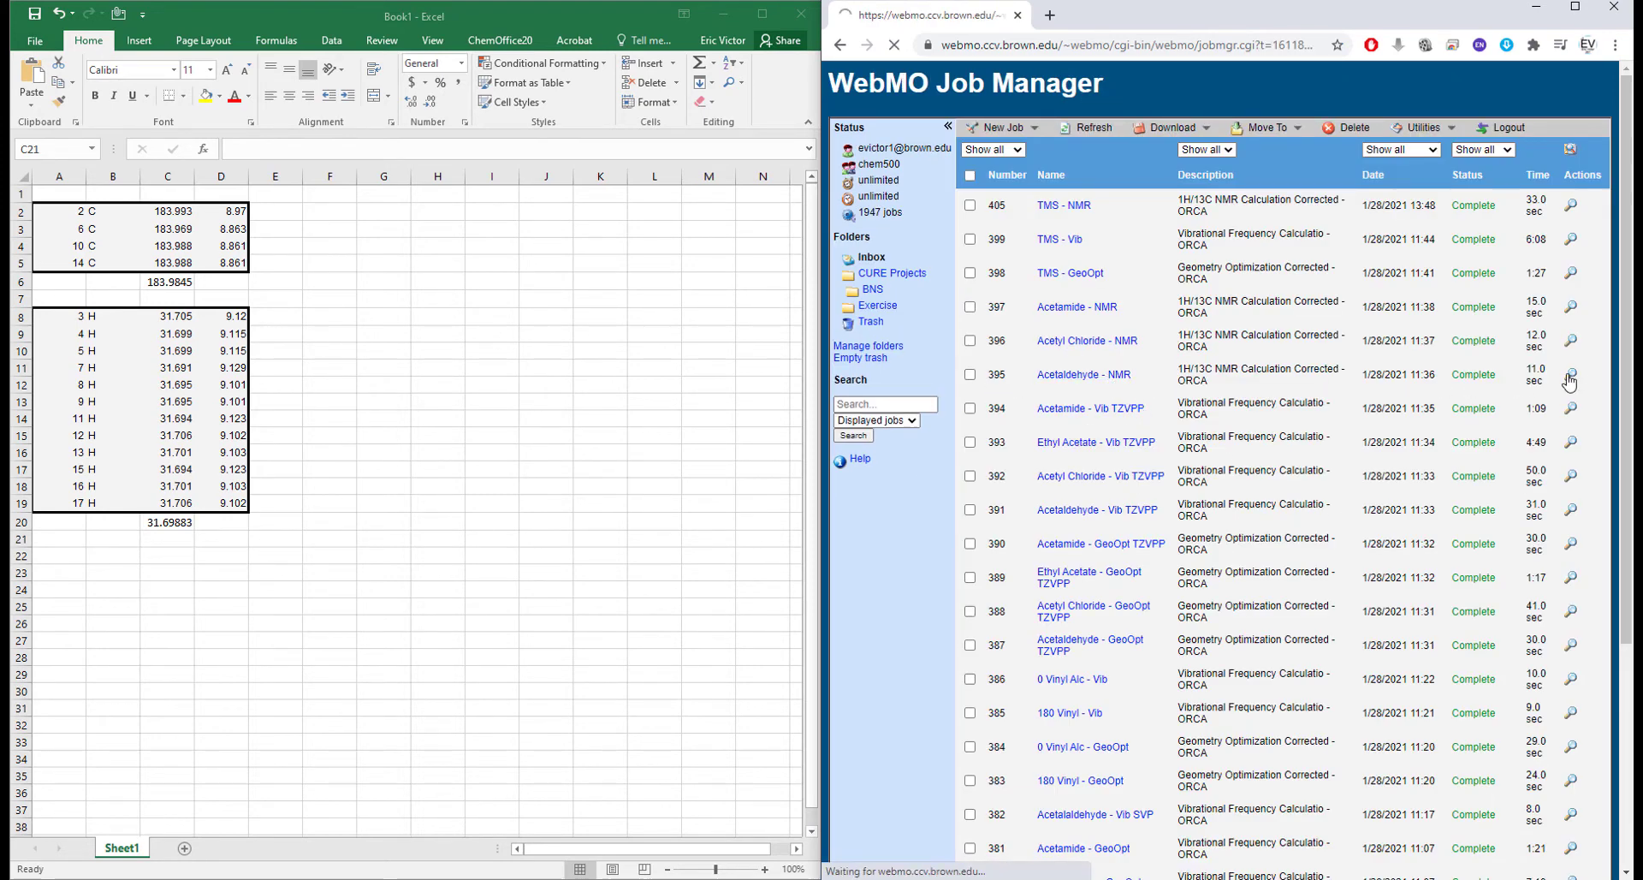
{"action": "scroll", "coordinate": [1105, 689], "scroll_direction": "down", "scroll_amount": 1}
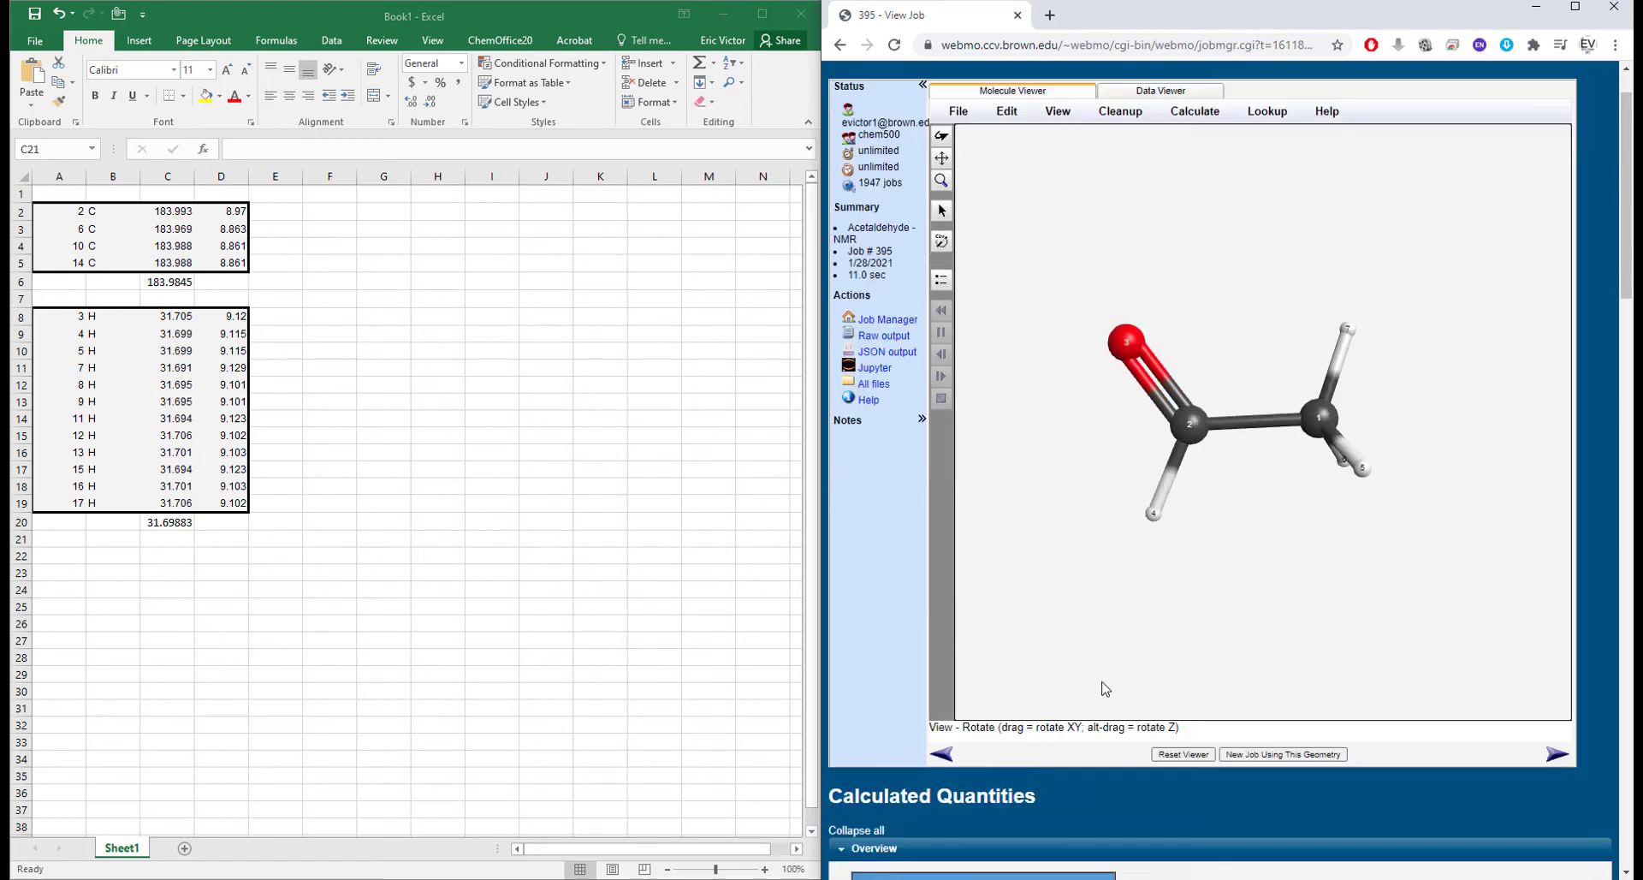
{"action": "scroll", "coordinate": [1104, 688], "scroll_direction": "down", "scroll_amount": 10}
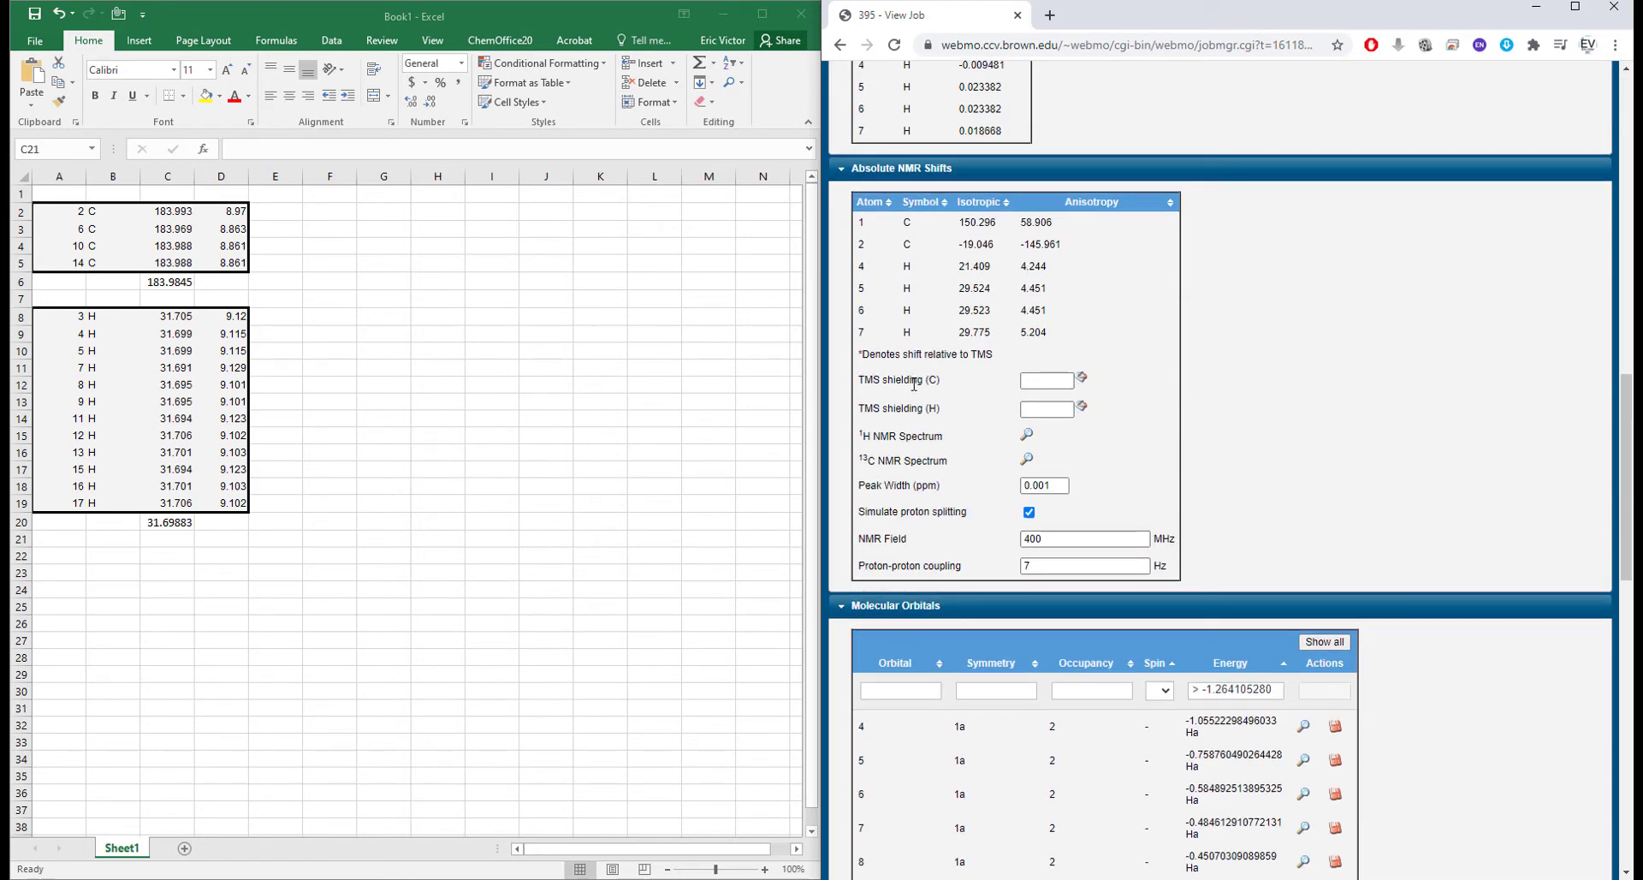
Step: Copy the carbon average 183.9845 from Excel cell C6 into the TMS shielding (C) value of the acetaldehyde job
{"action": "left_click", "coordinate": [185, 292]}
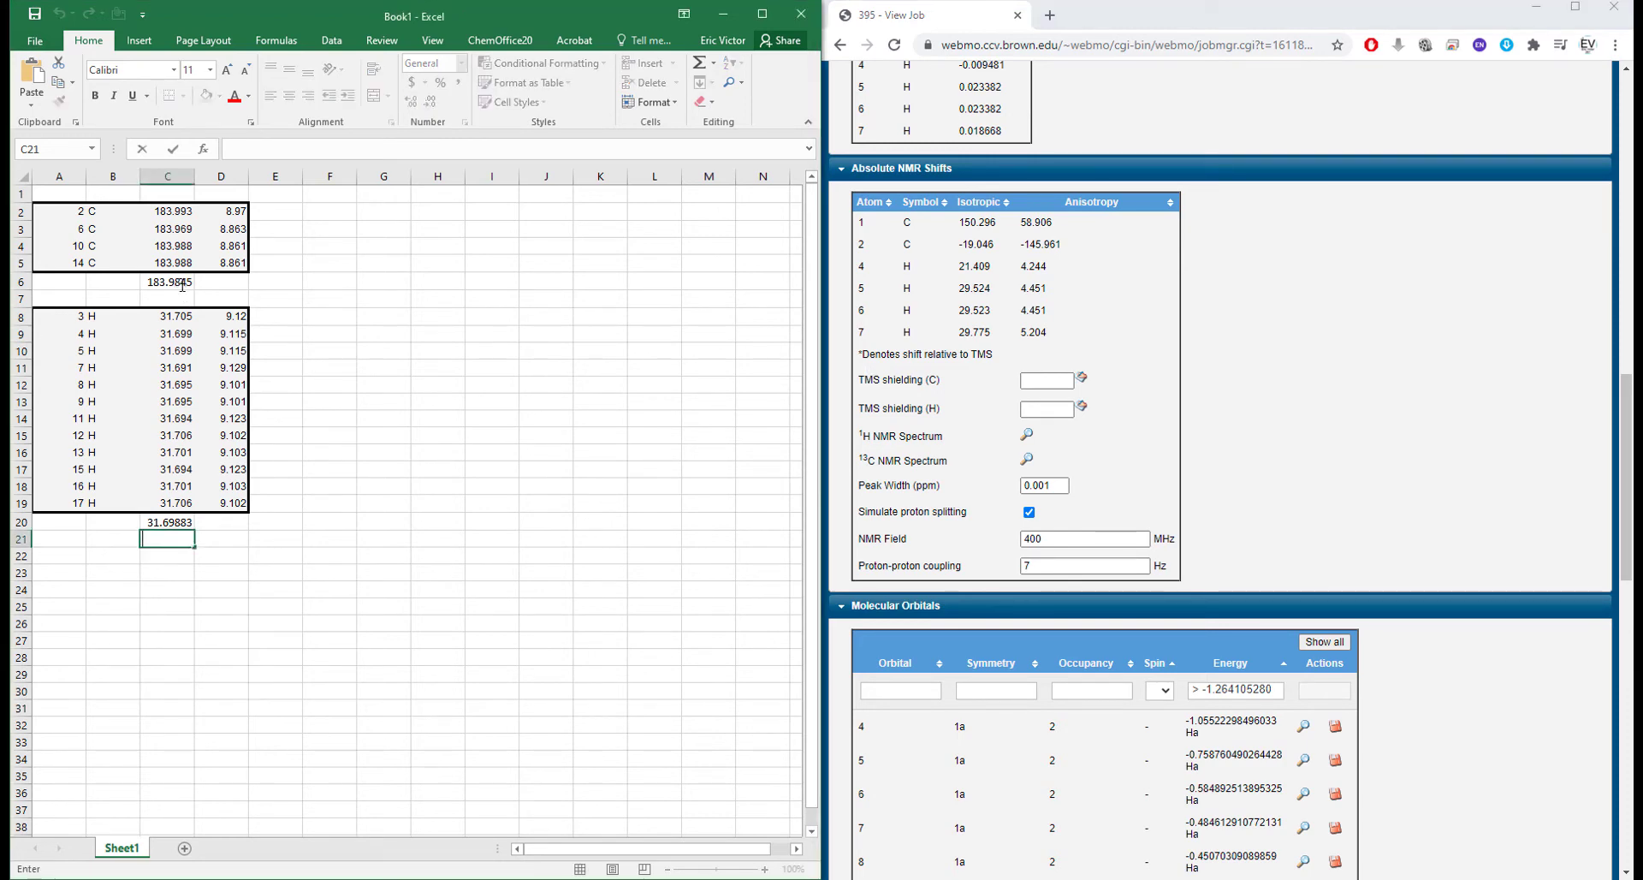
{"action": "left_click", "coordinate": [170, 279]}
{"action": "key", "text": "ctrl+c"}
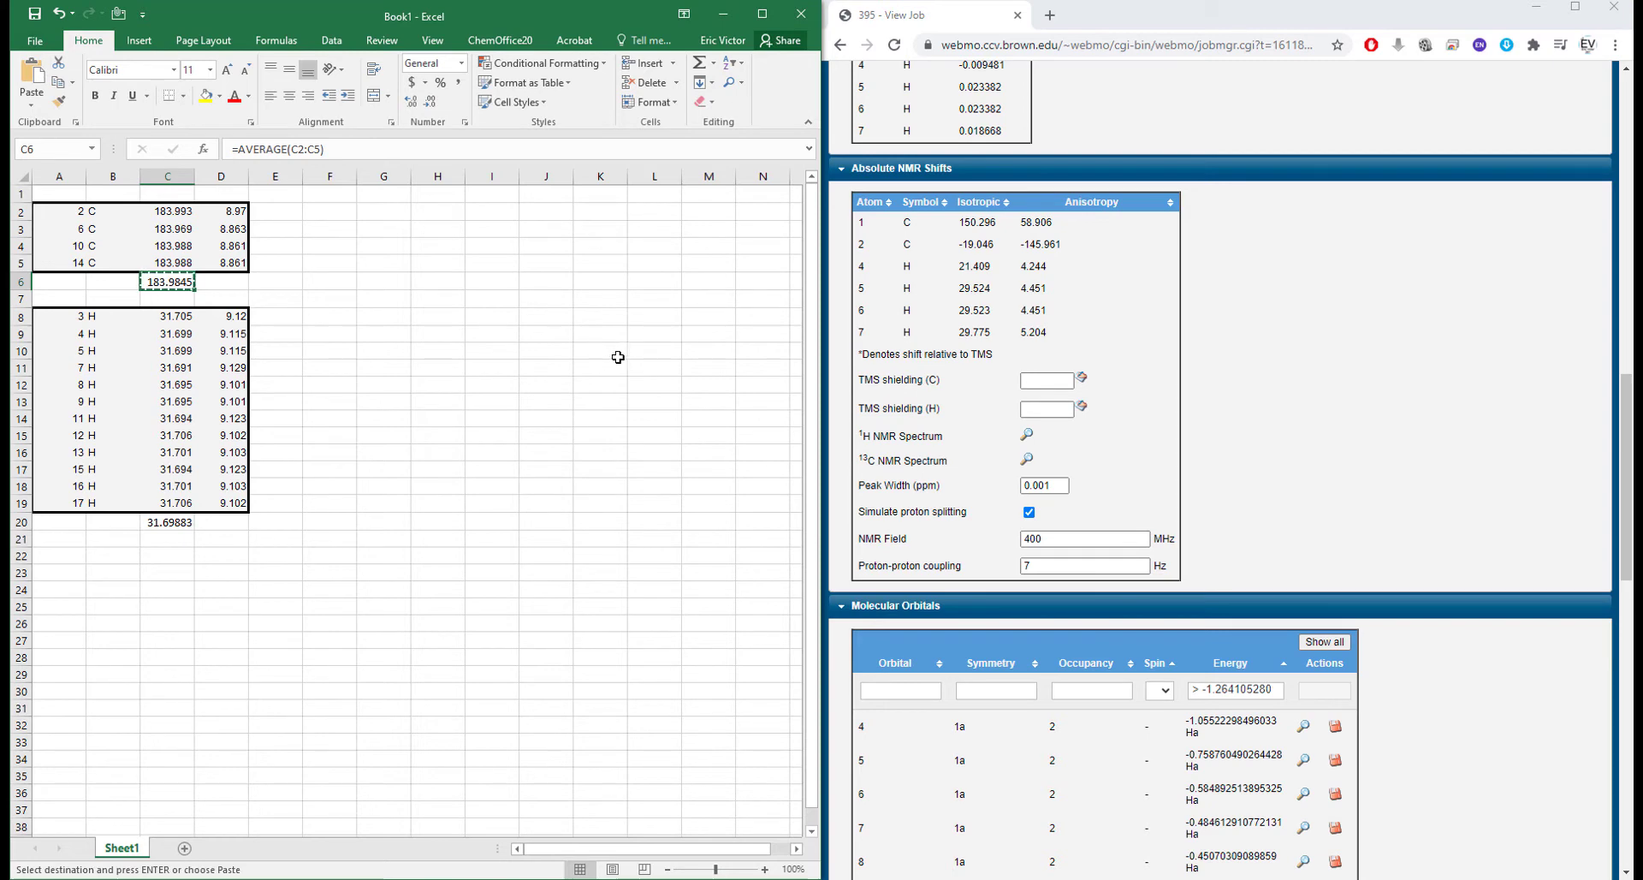
{"action": "left_click", "coordinate": [1046, 380]}
{"action": "key", "text": "ctrl+v"}
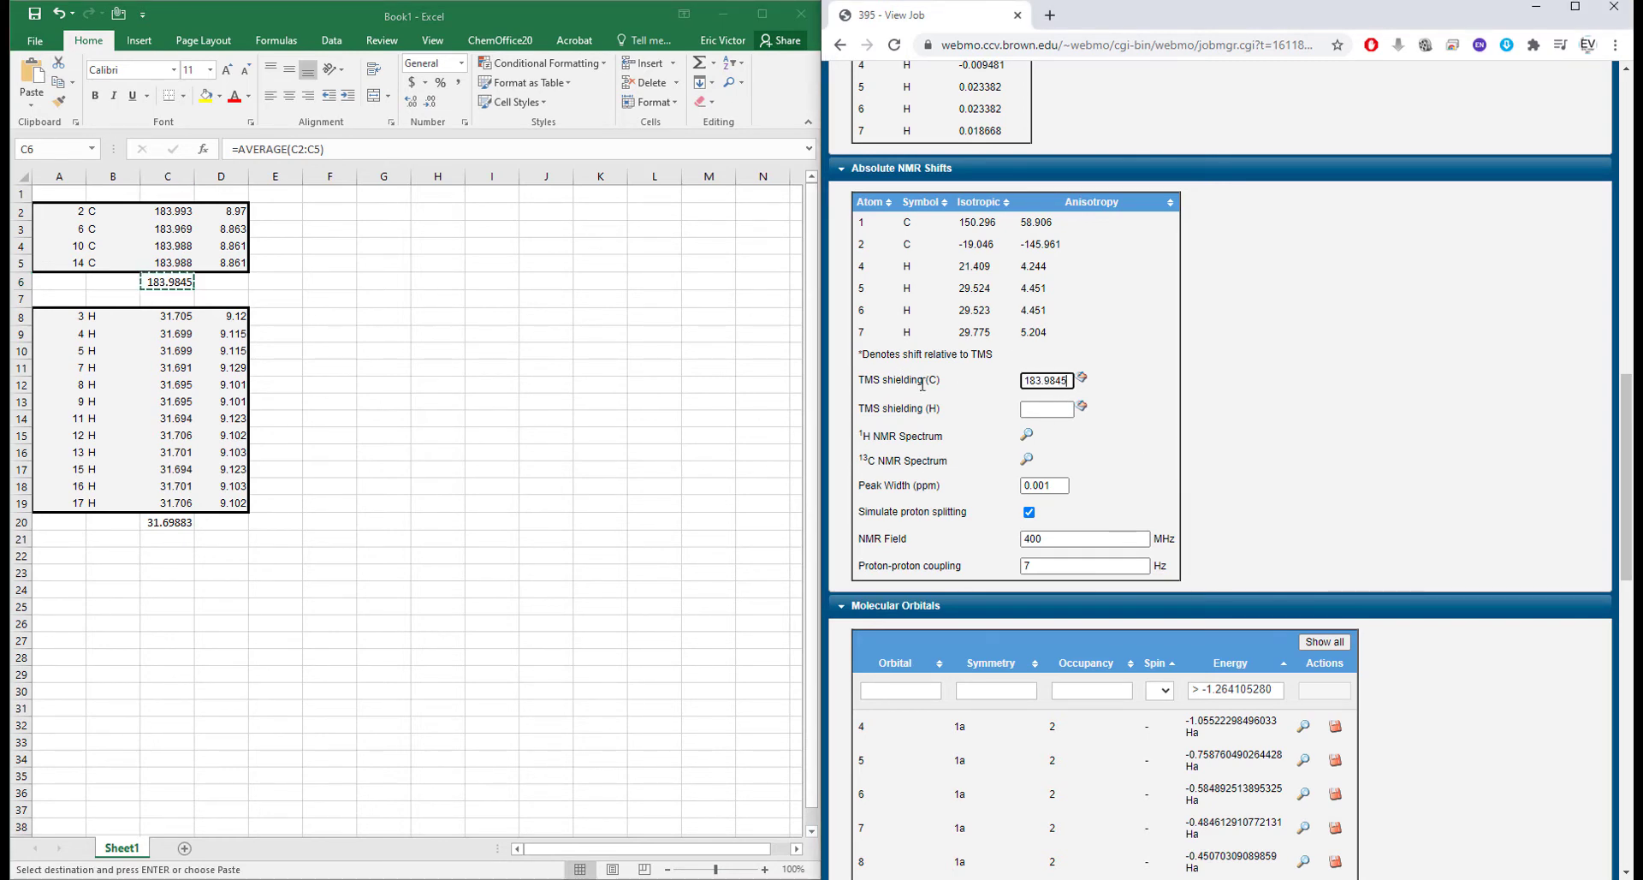
Step: Copy the hydrogen average 31.69883 from Excel cell C20 into TMS shielding (H) and apply both the carbon and hydrogen references
{"action": "left_click", "coordinate": [171, 521]}
{"action": "key", "text": "ctrl+c"}
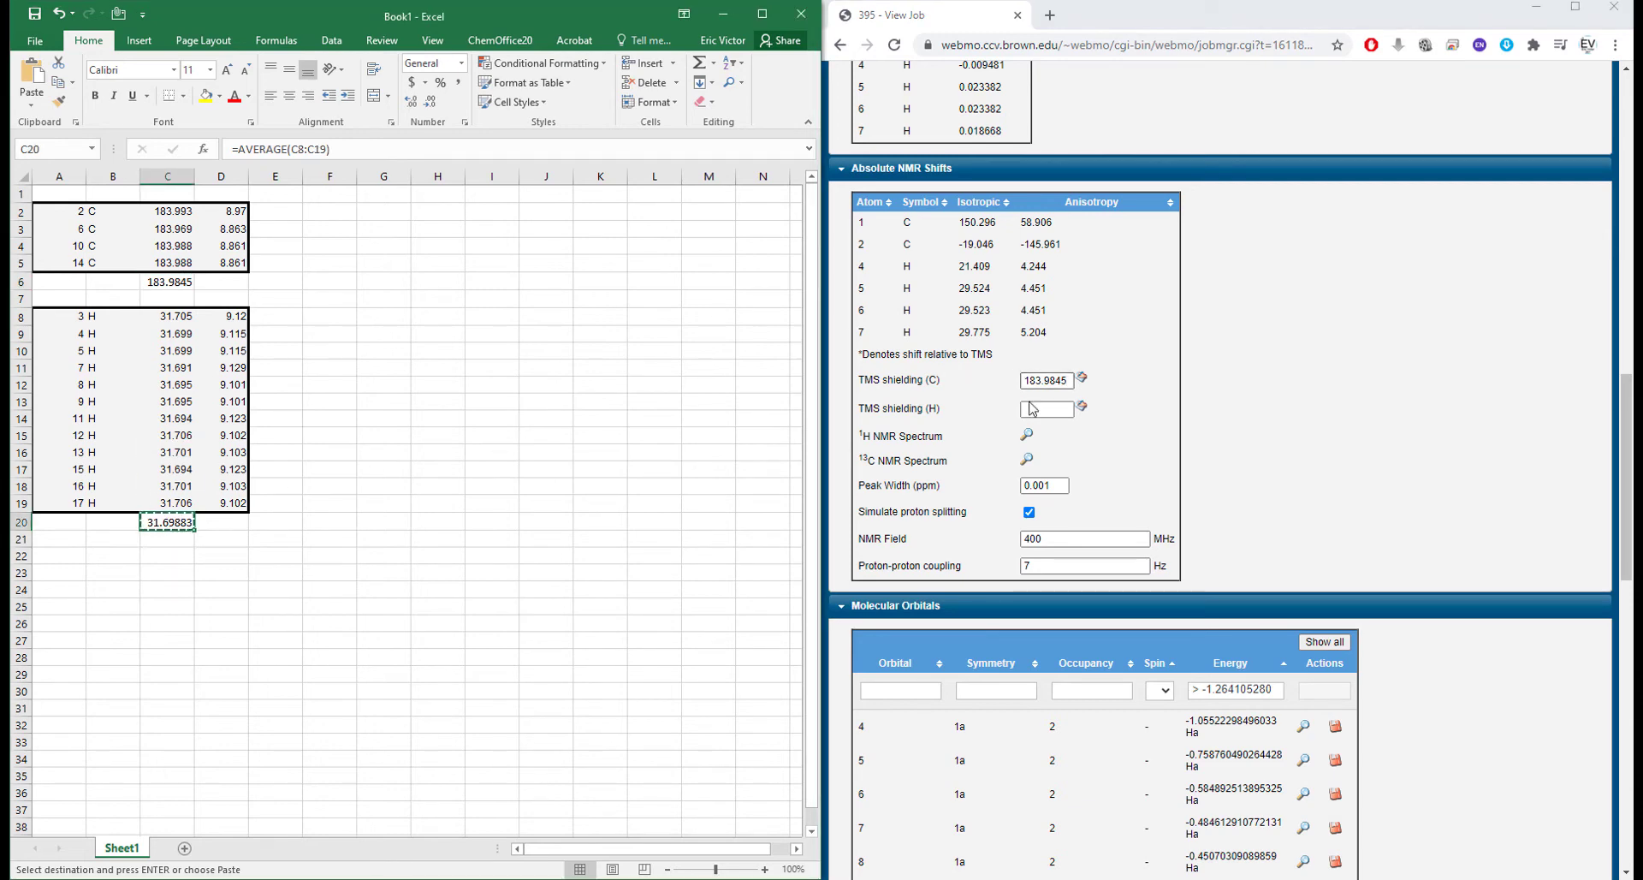
{"action": "left_click", "coordinate": [1033, 408]}
{"action": "key", "text": "ctrl+v"}
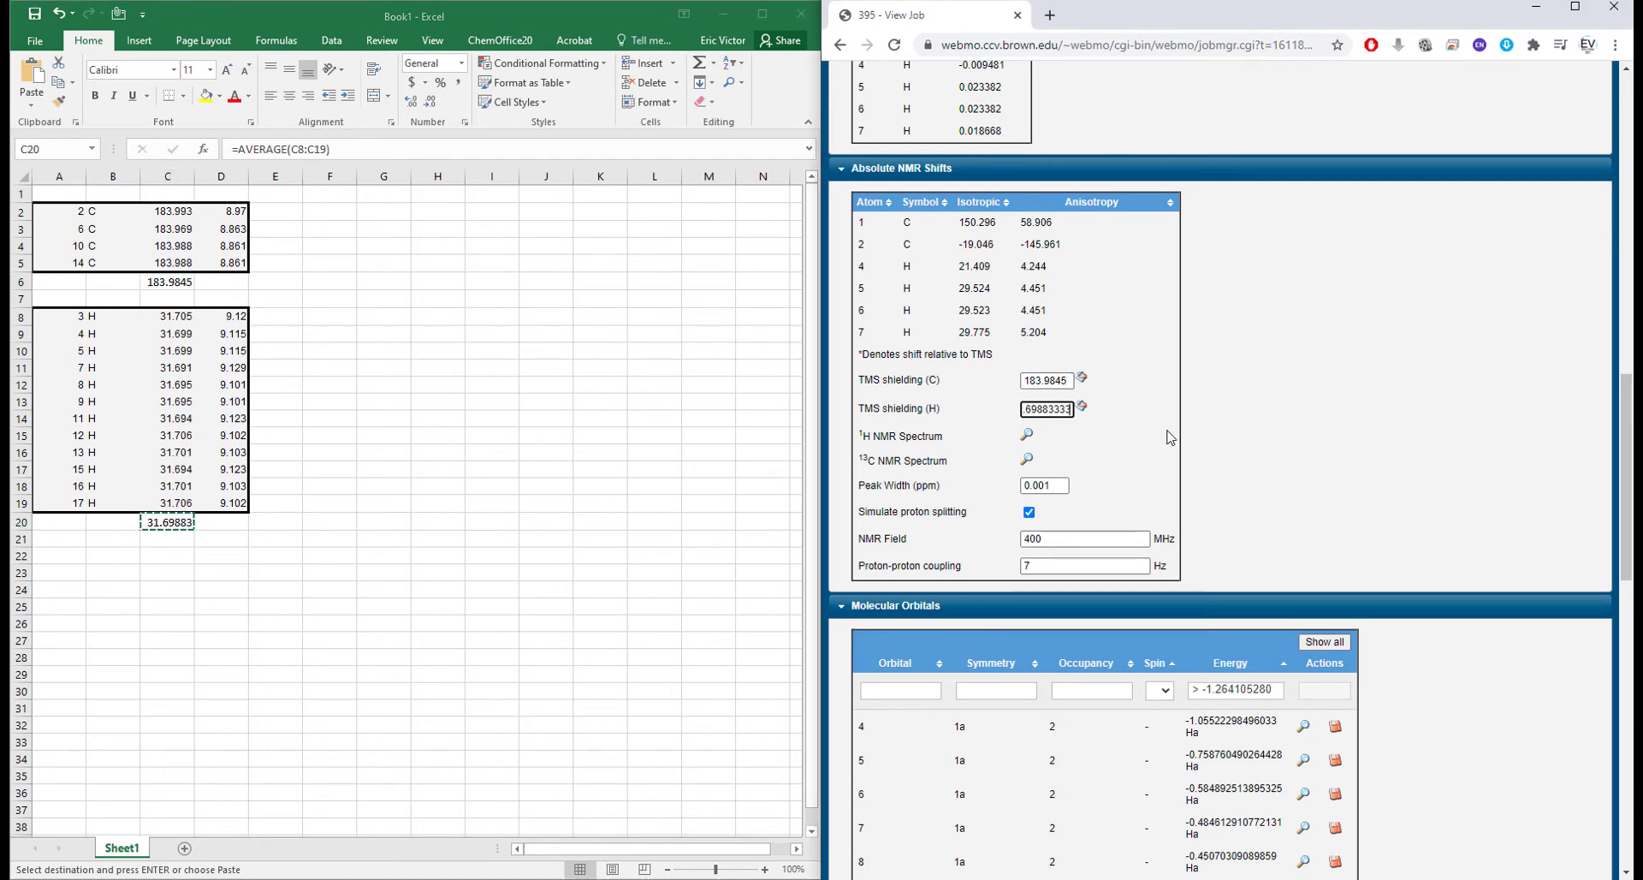
{"action": "left_click", "coordinate": [1083, 378]}
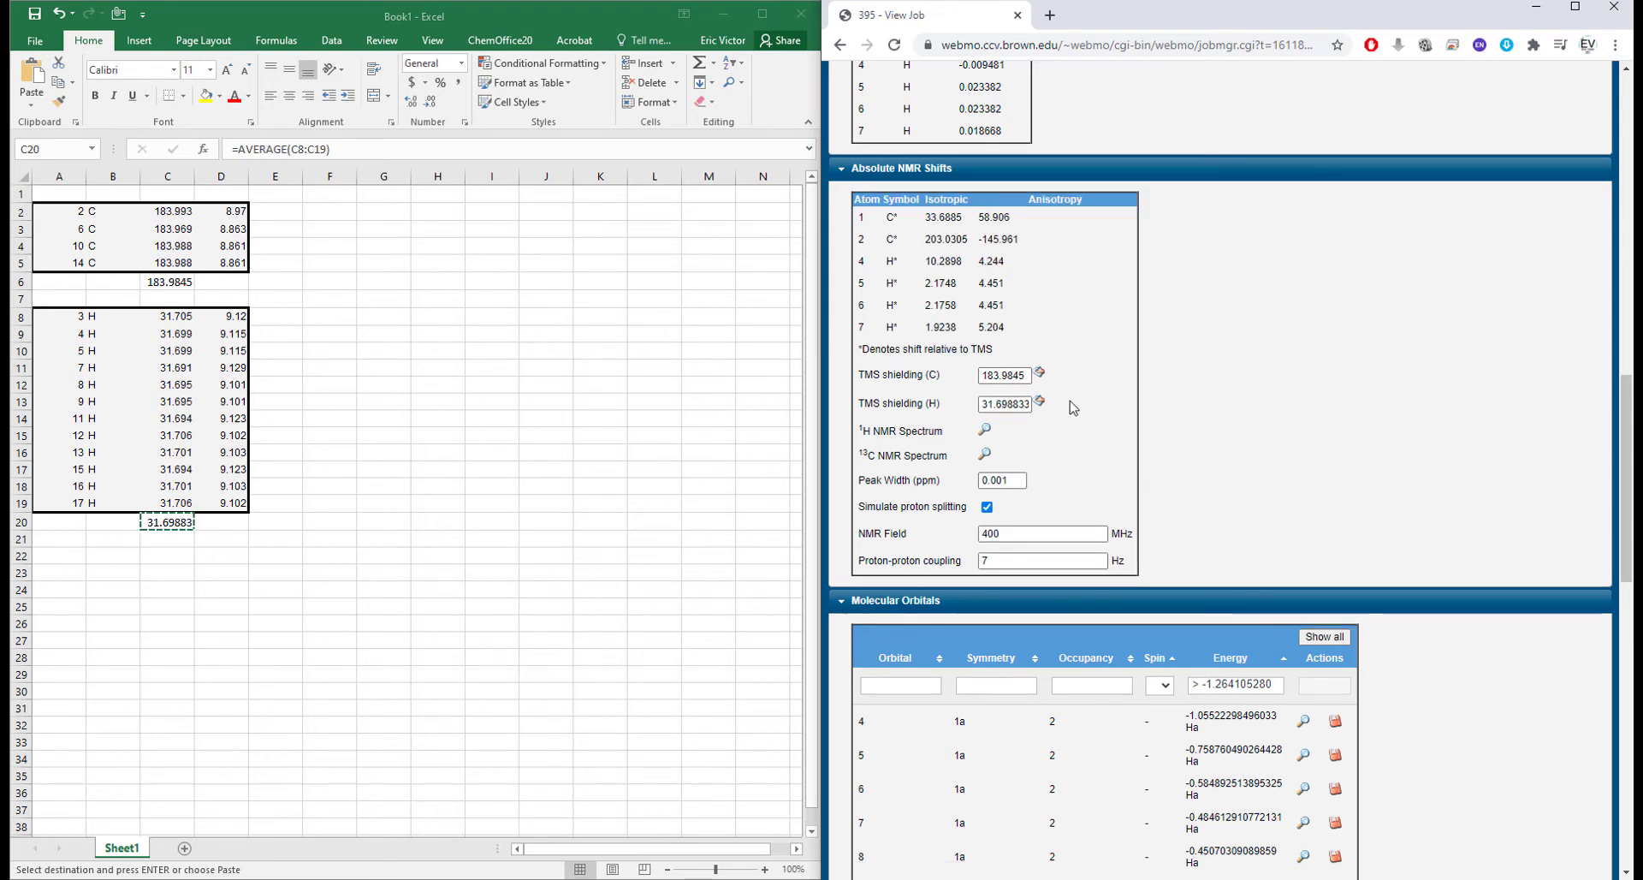
{"action": "left_click", "coordinate": [1039, 401]}
Step: Compare the TMS-referenced carbon and hydrogen shifts with the numbered atoms in the acetaldehyde molecule view
{"action": "scroll", "coordinate": [1464, 448], "scroll_direction": "up", "scroll_amount": 15}
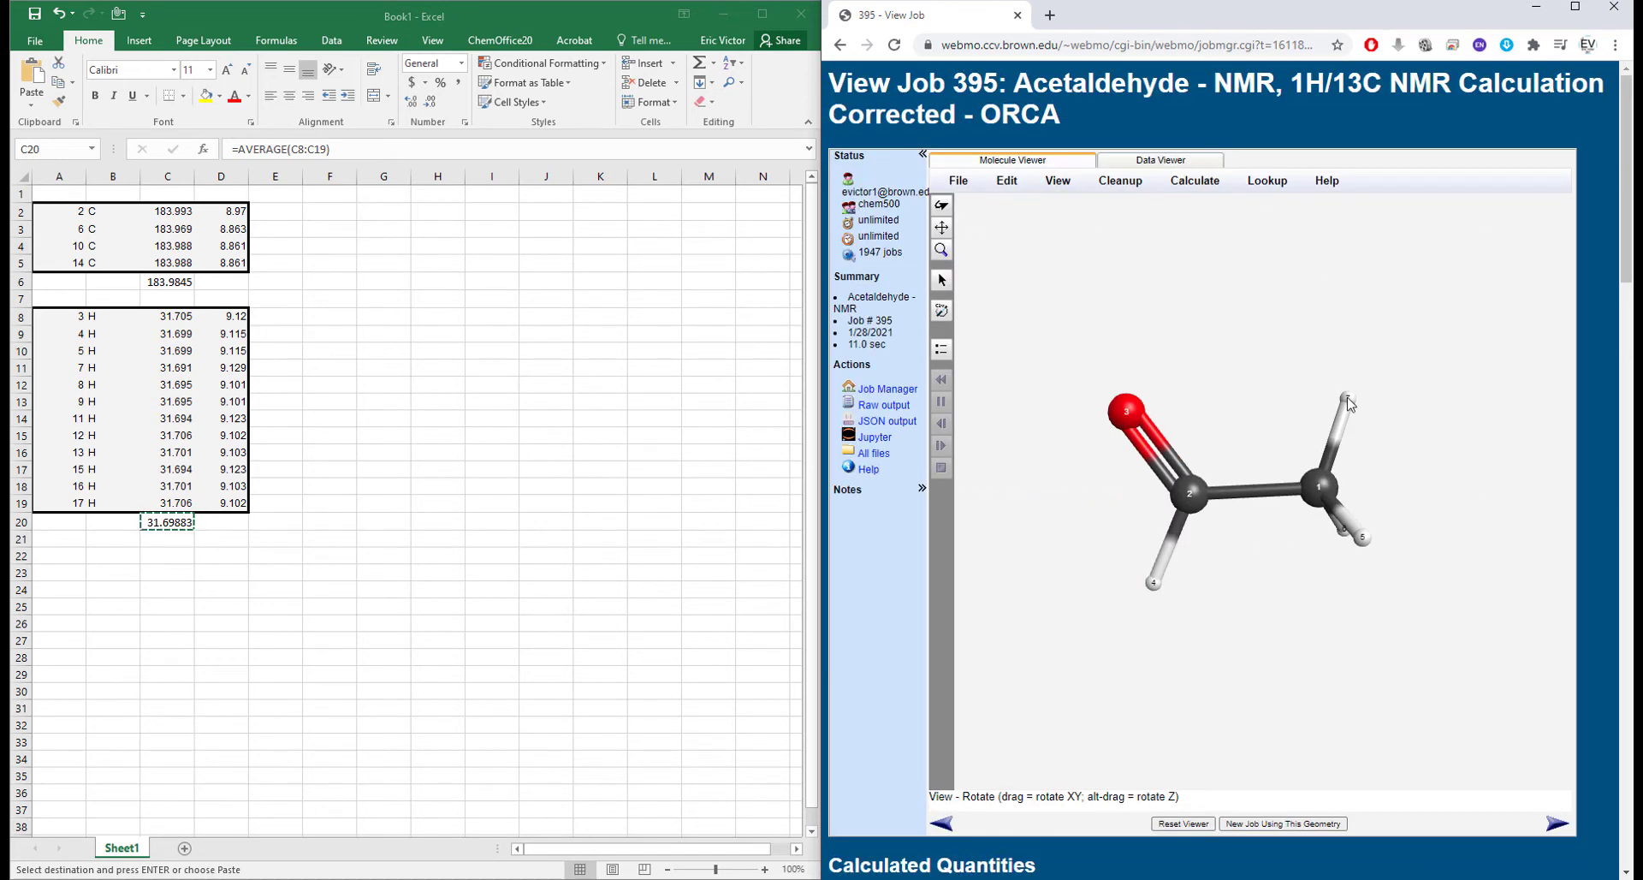
{"action": "scroll", "coordinate": [1318, 544], "scroll_direction": "down", "scroll_amount": 6}
{"action": "scroll", "coordinate": [1273, 529], "scroll_direction": "down", "scroll_amount": 4}
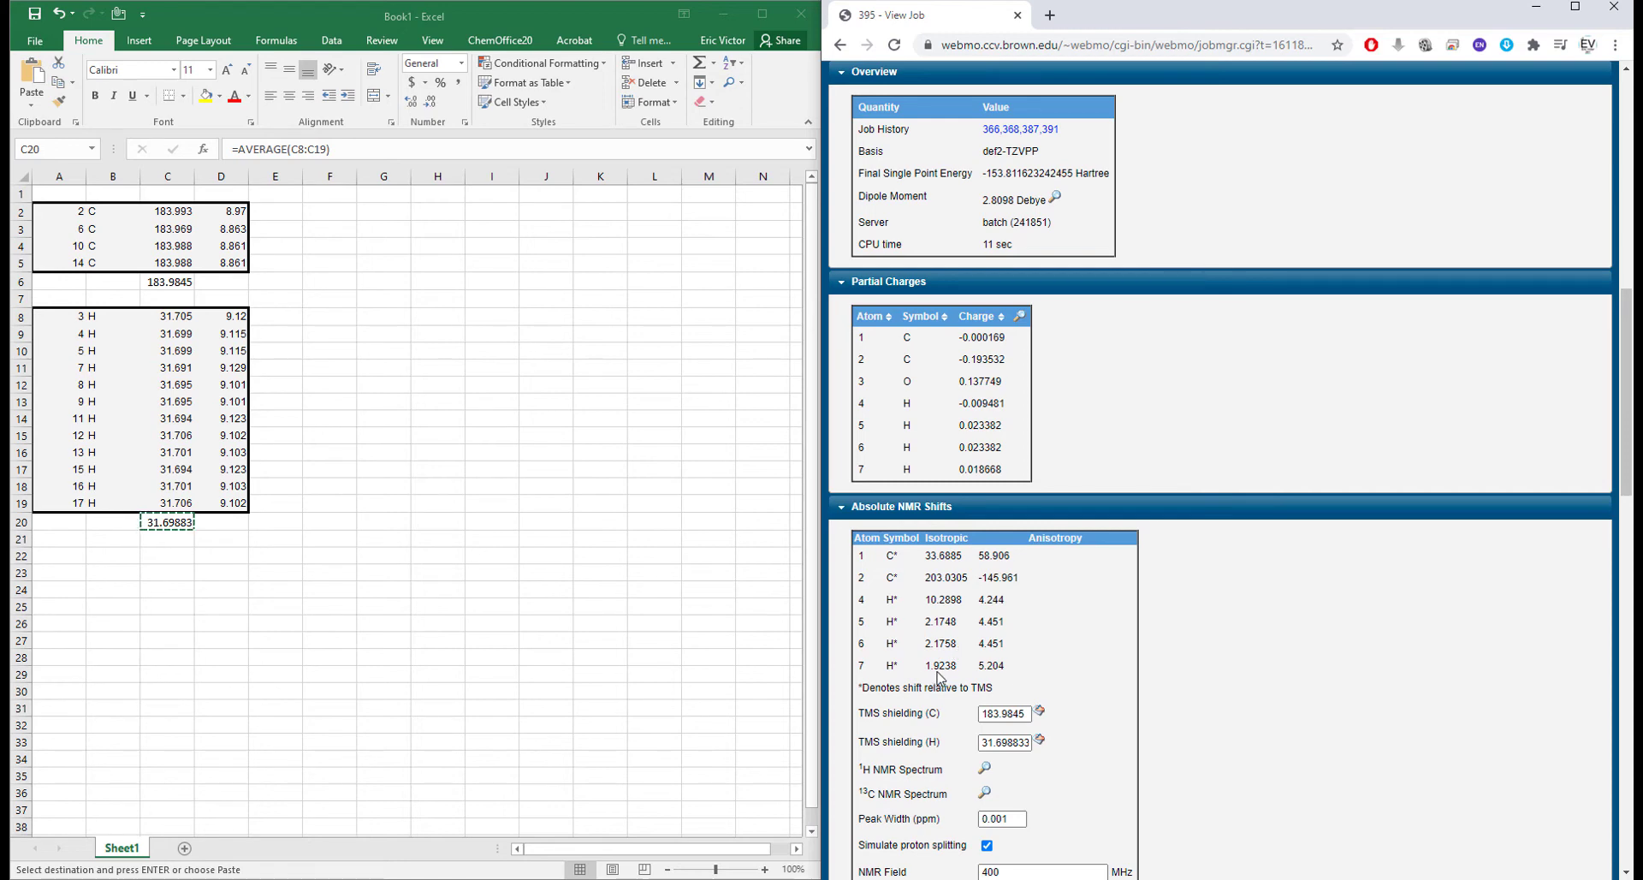
{"action": "scroll", "coordinate": [1328, 714], "scroll_direction": "up", "scroll_amount": 7}
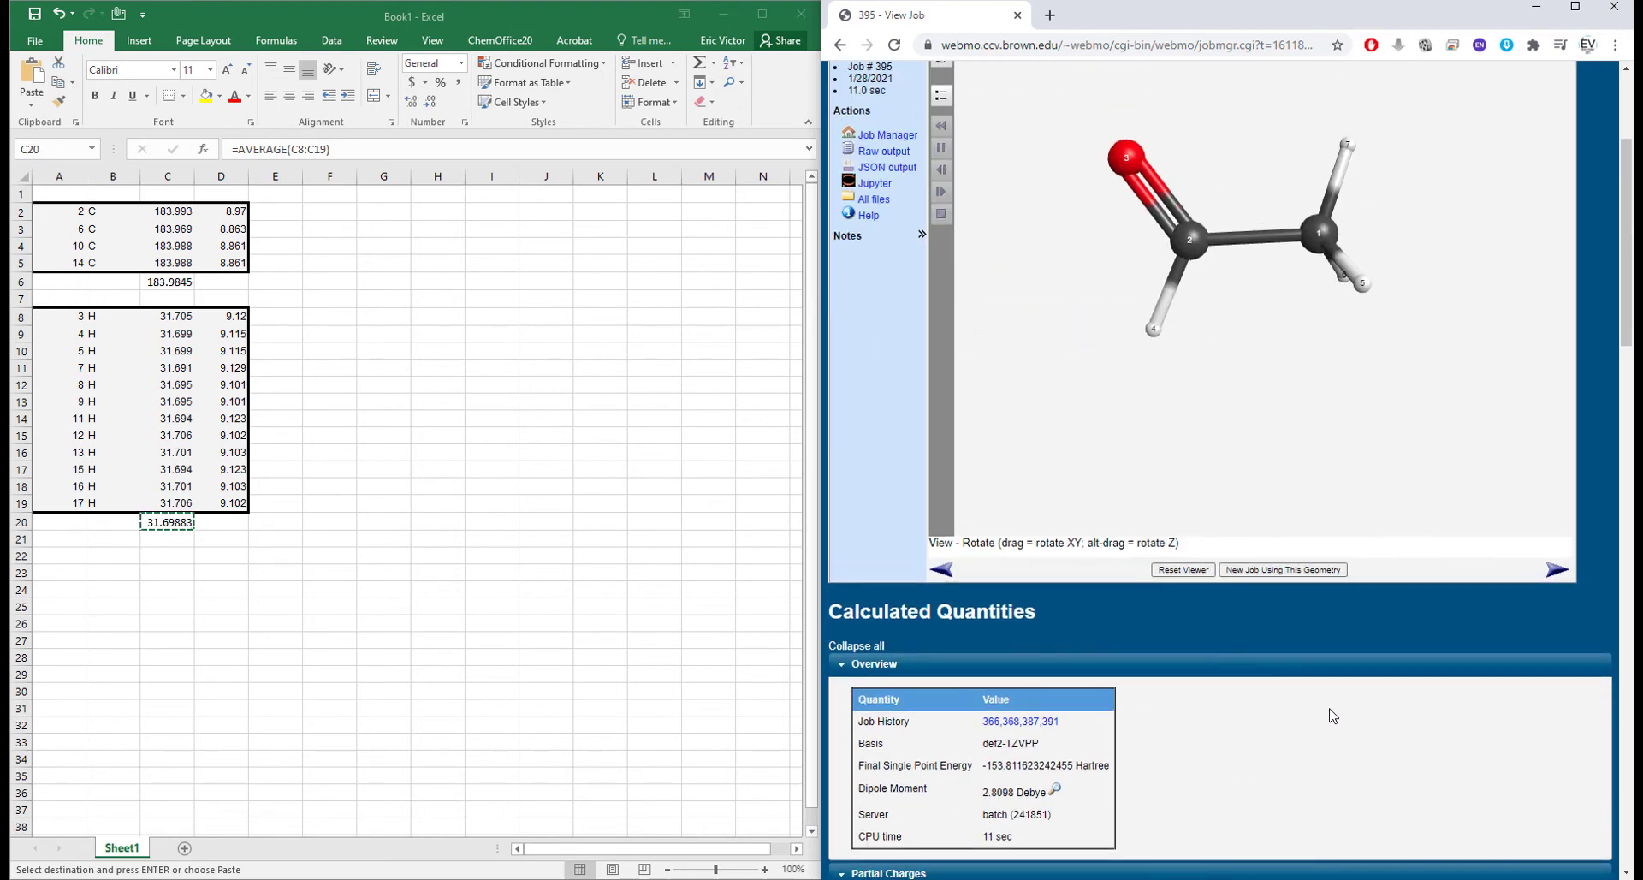
{"action": "scroll", "coordinate": [1408, 393], "scroll_direction": "up", "scroll_amount": 2}
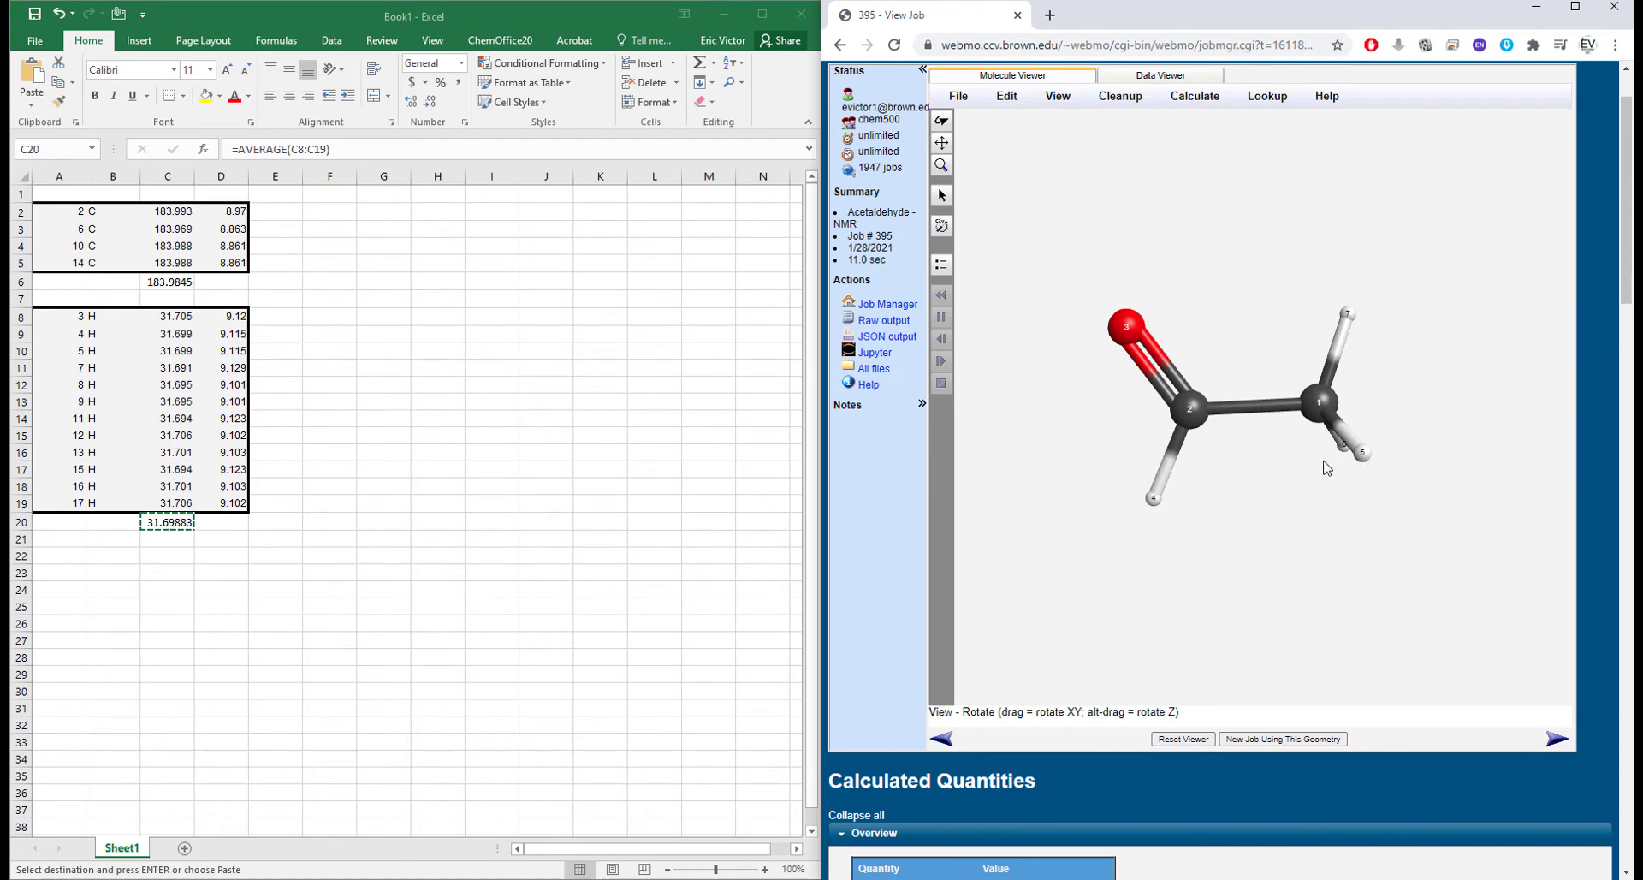
{"action": "scroll", "coordinate": [1326, 467], "scroll_direction": "down", "scroll_amount": 10}
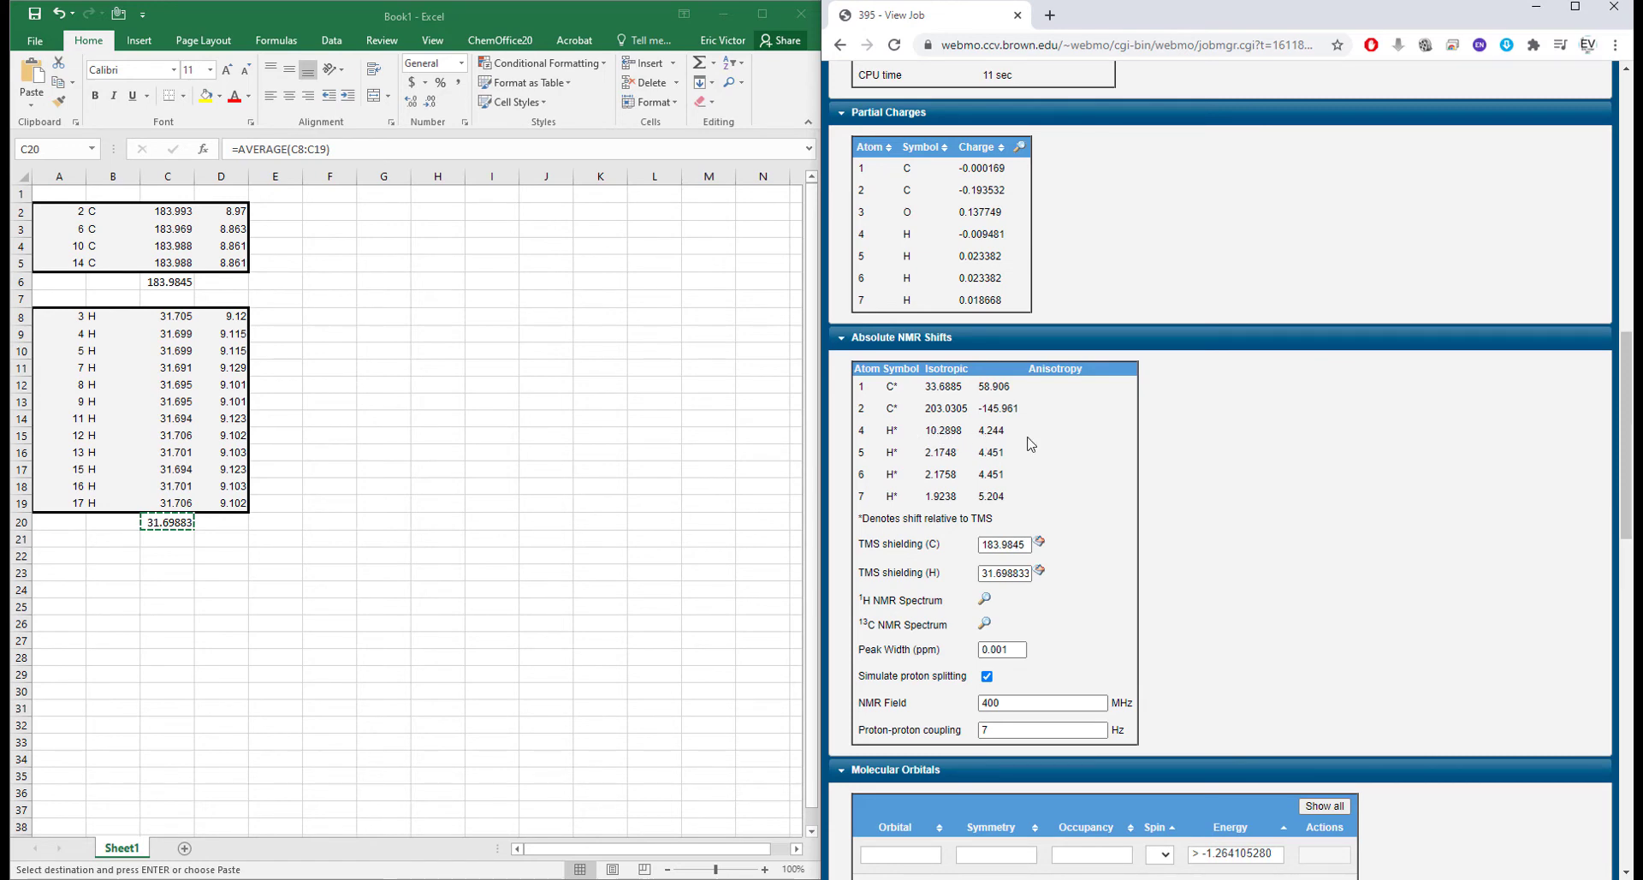
{"action": "scroll", "coordinate": [1246, 470], "scroll_direction": "up", "scroll_amount": 10}
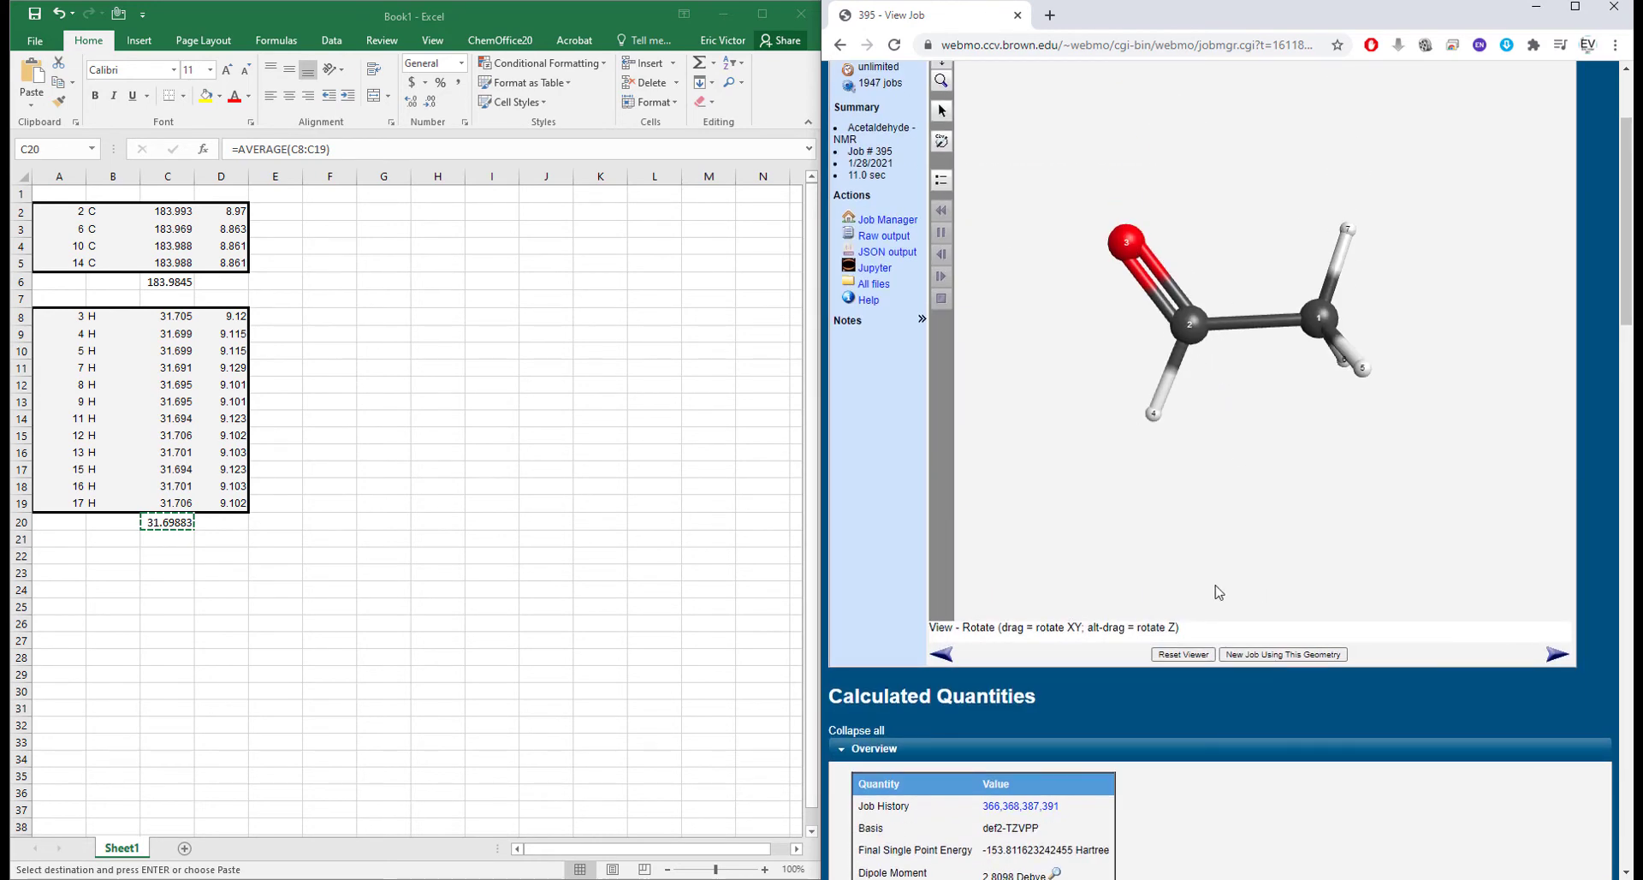
{"action": "scroll", "coordinate": [1219, 592], "scroll_direction": "down", "scroll_amount": 10}
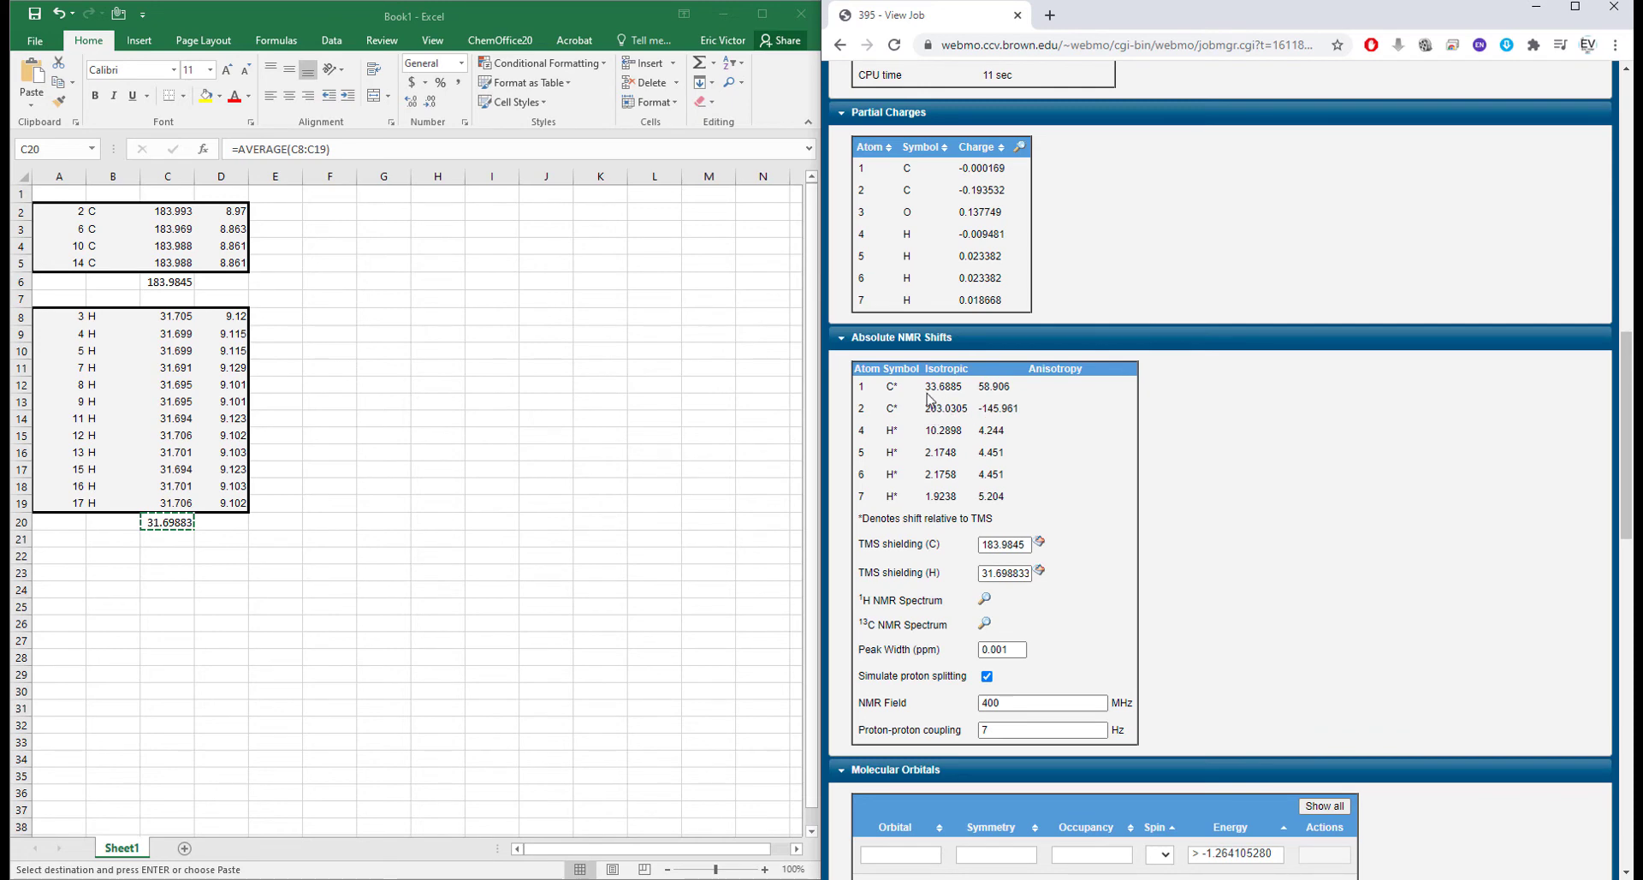
{"action": "scroll", "coordinate": [1371, 481], "scroll_direction": "up", "scroll_amount": 5}
{"action": "scroll", "coordinate": [1371, 480], "scroll_direction": "up", "scroll_amount": 6}
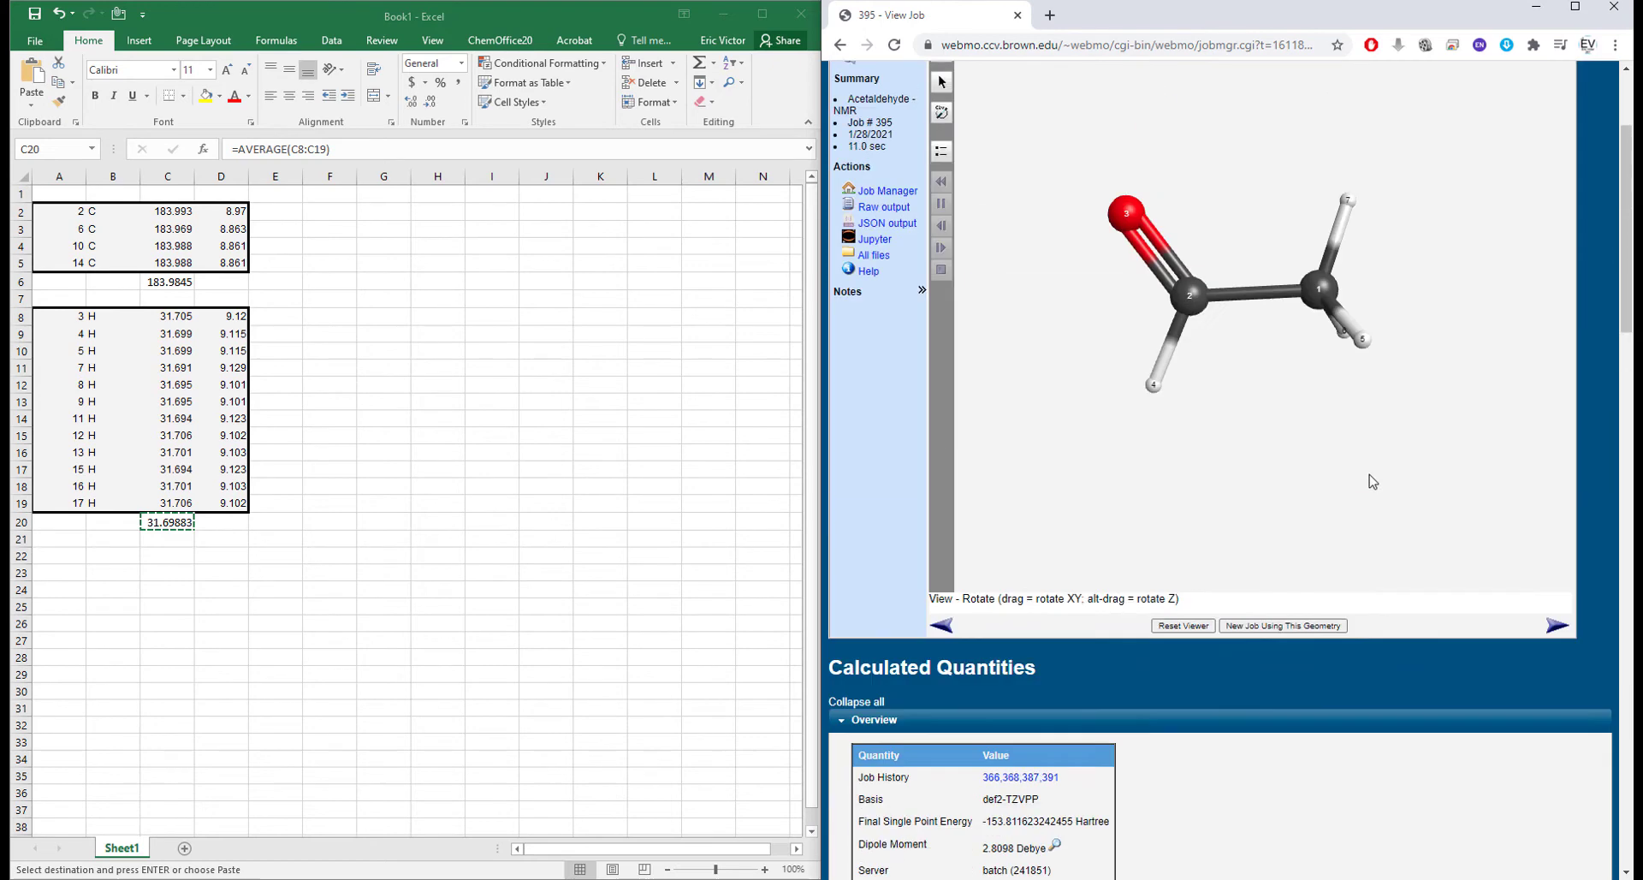
{"action": "scroll", "coordinate": [1302, 422], "scroll_direction": "down", "scroll_amount": 12}
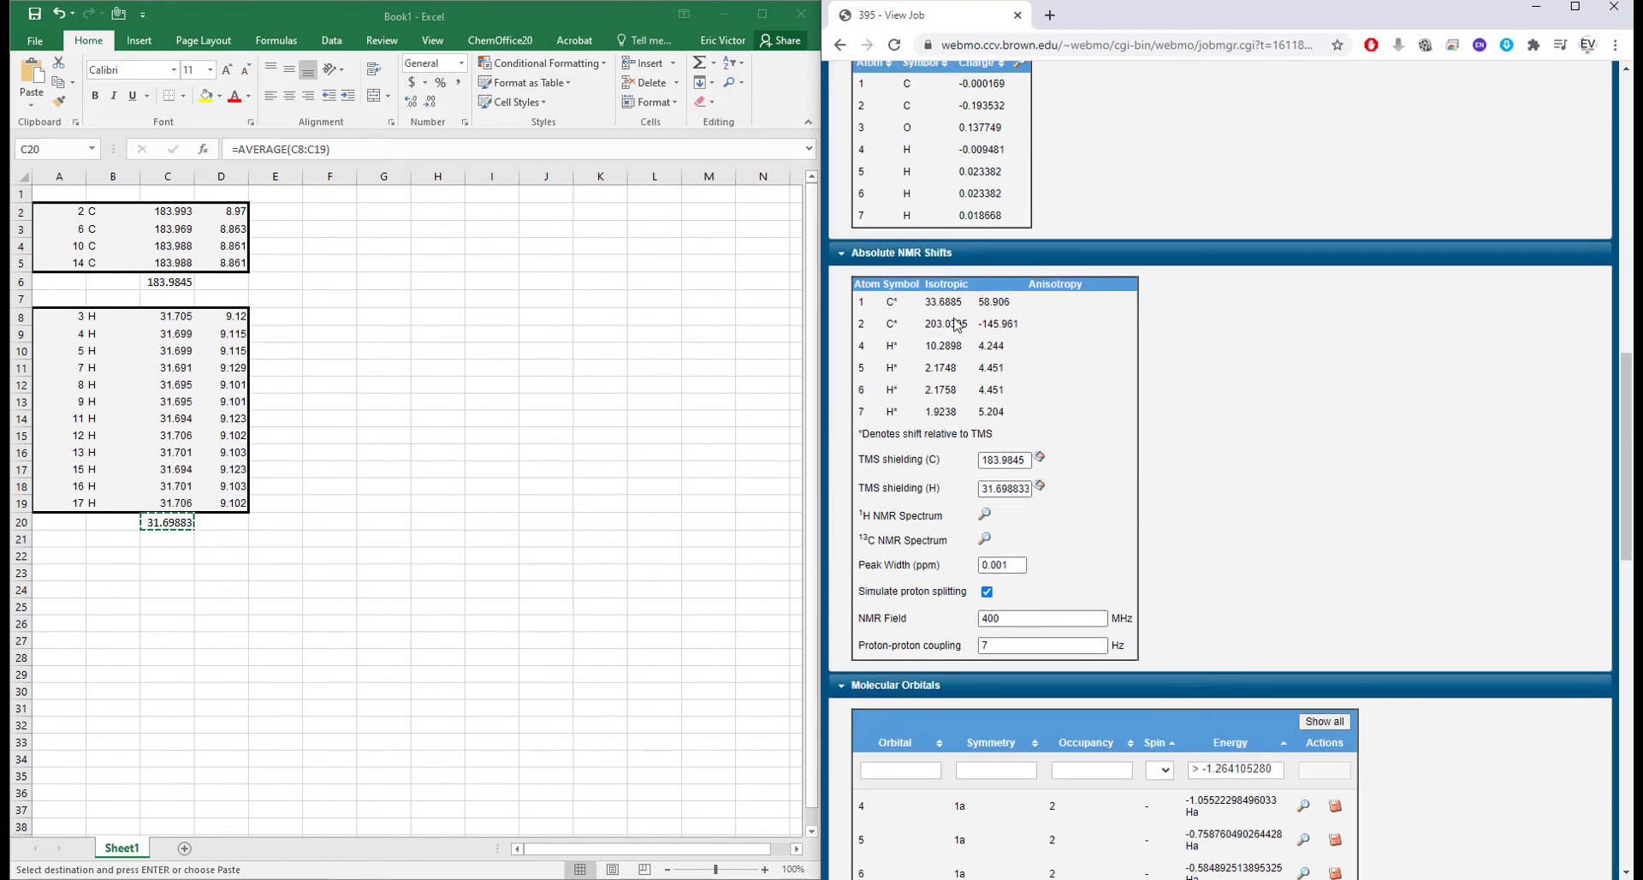
Step: Maximize the browser window and display the 13C NMR spectrum followed by the 1H NMR spectrum of acetaldehyde
{"action": "left_click", "coordinate": [1574, 8]}
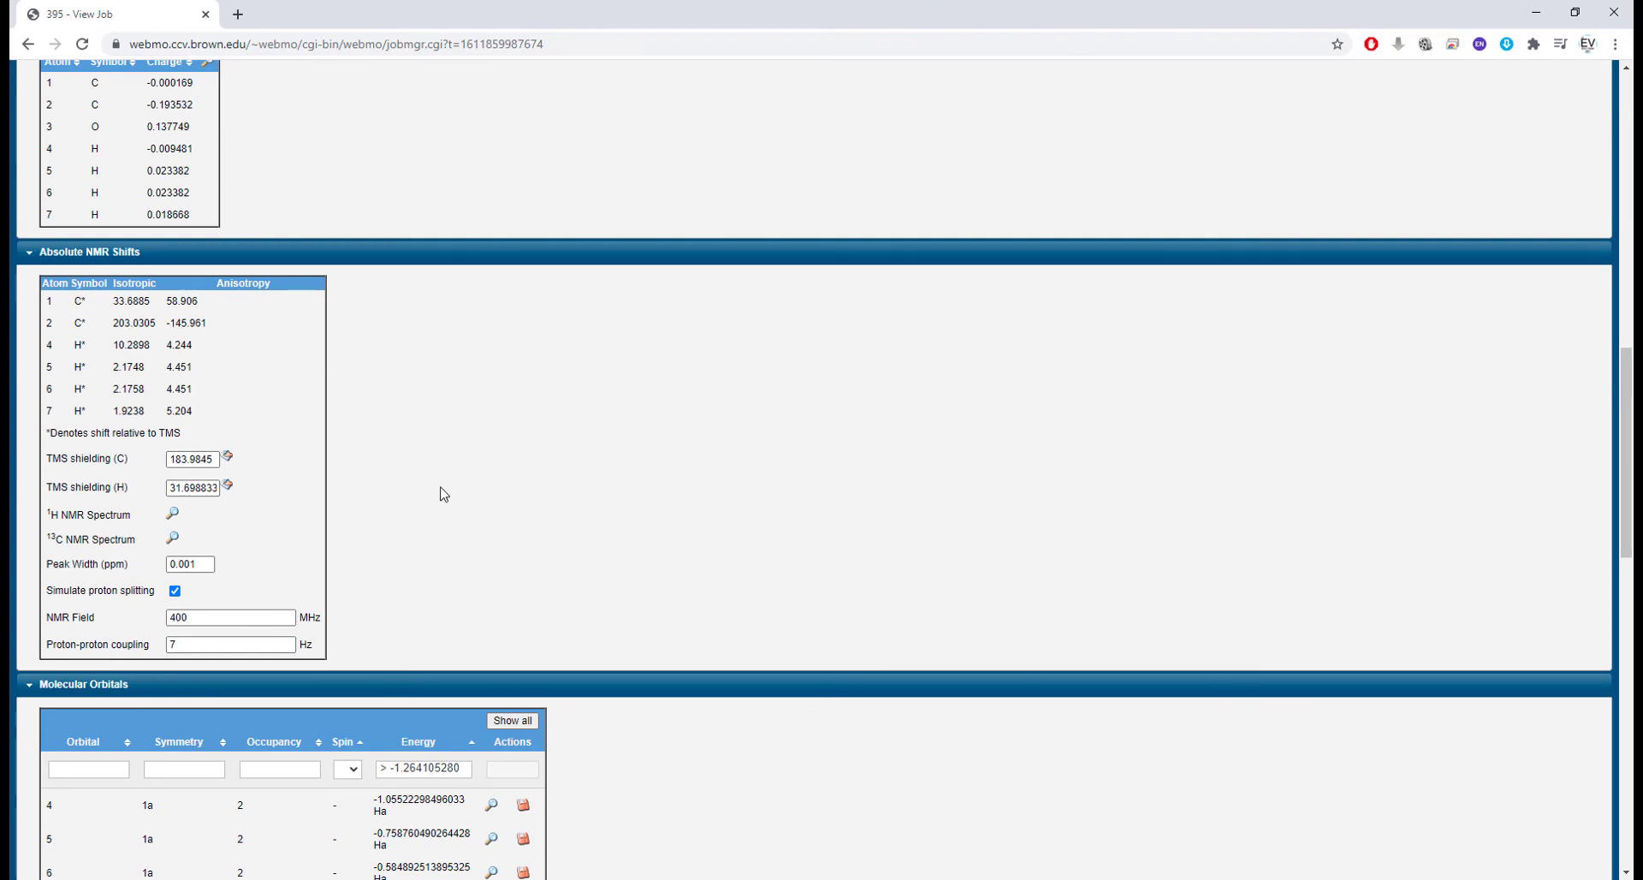
{"action": "left_click", "coordinate": [172, 537]}
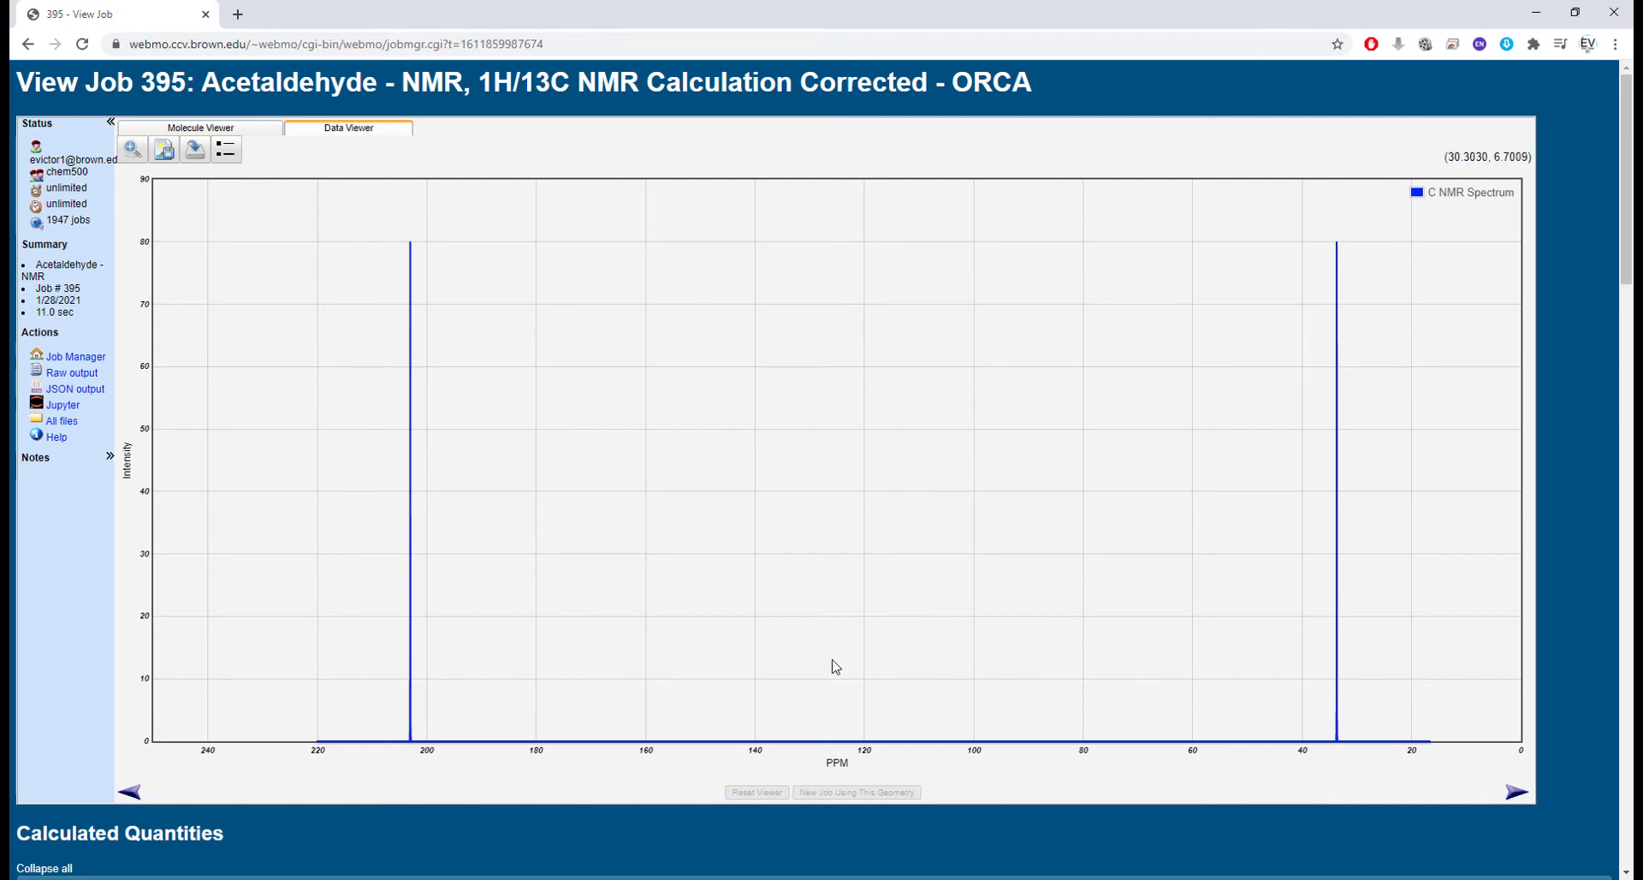
{"action": "scroll", "coordinate": [1003, 676], "scroll_direction": "down", "scroll_amount": 10}
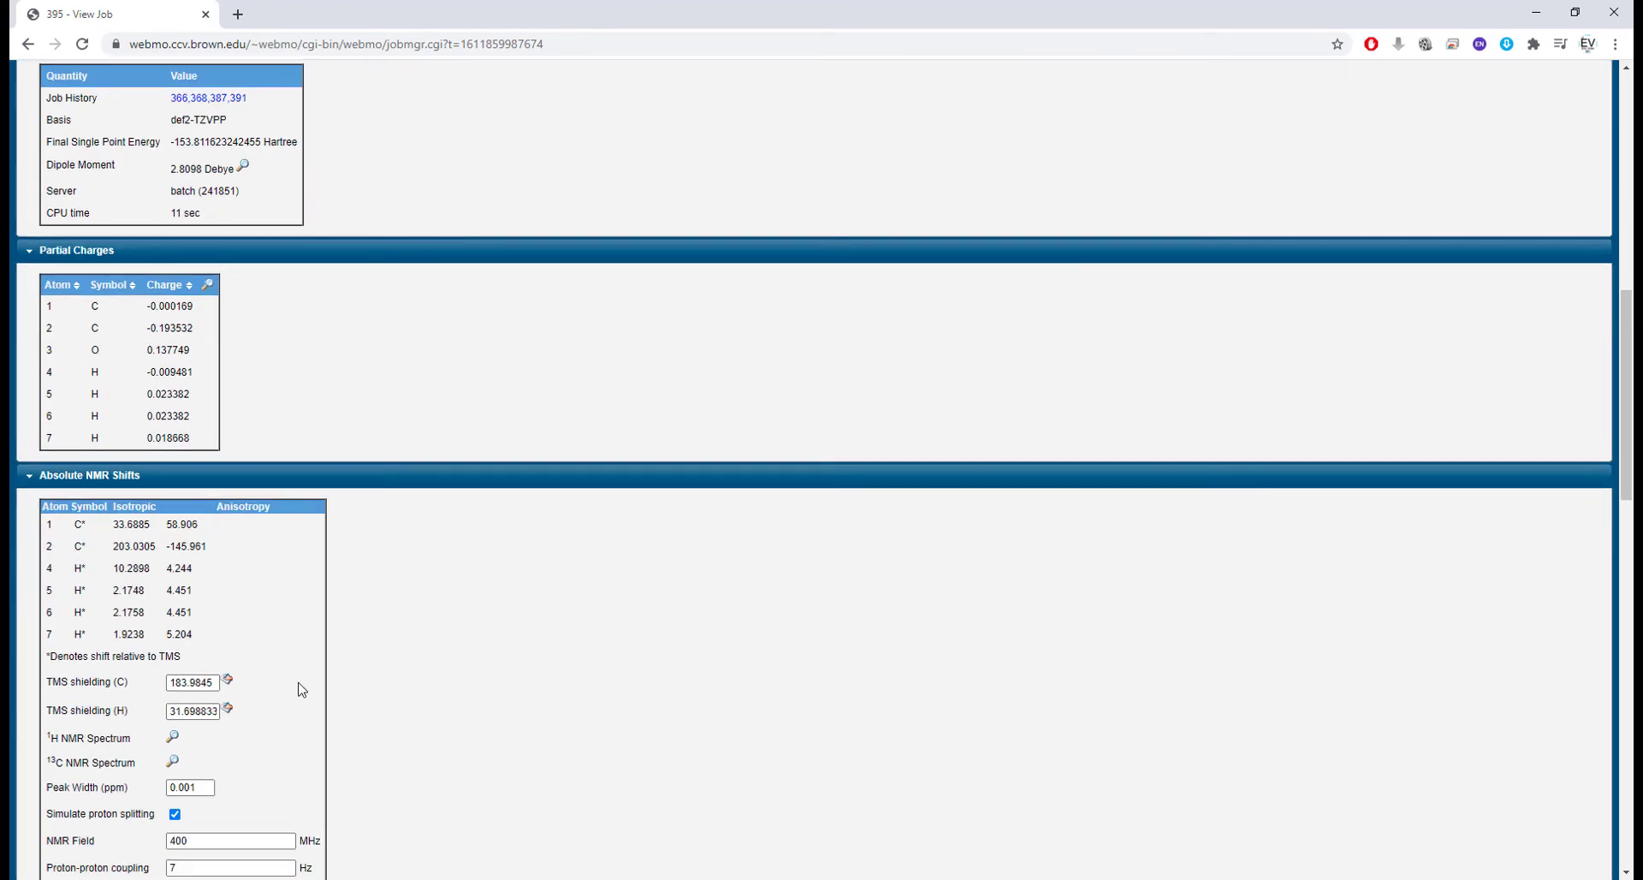
{"action": "left_click", "coordinate": [173, 738]}
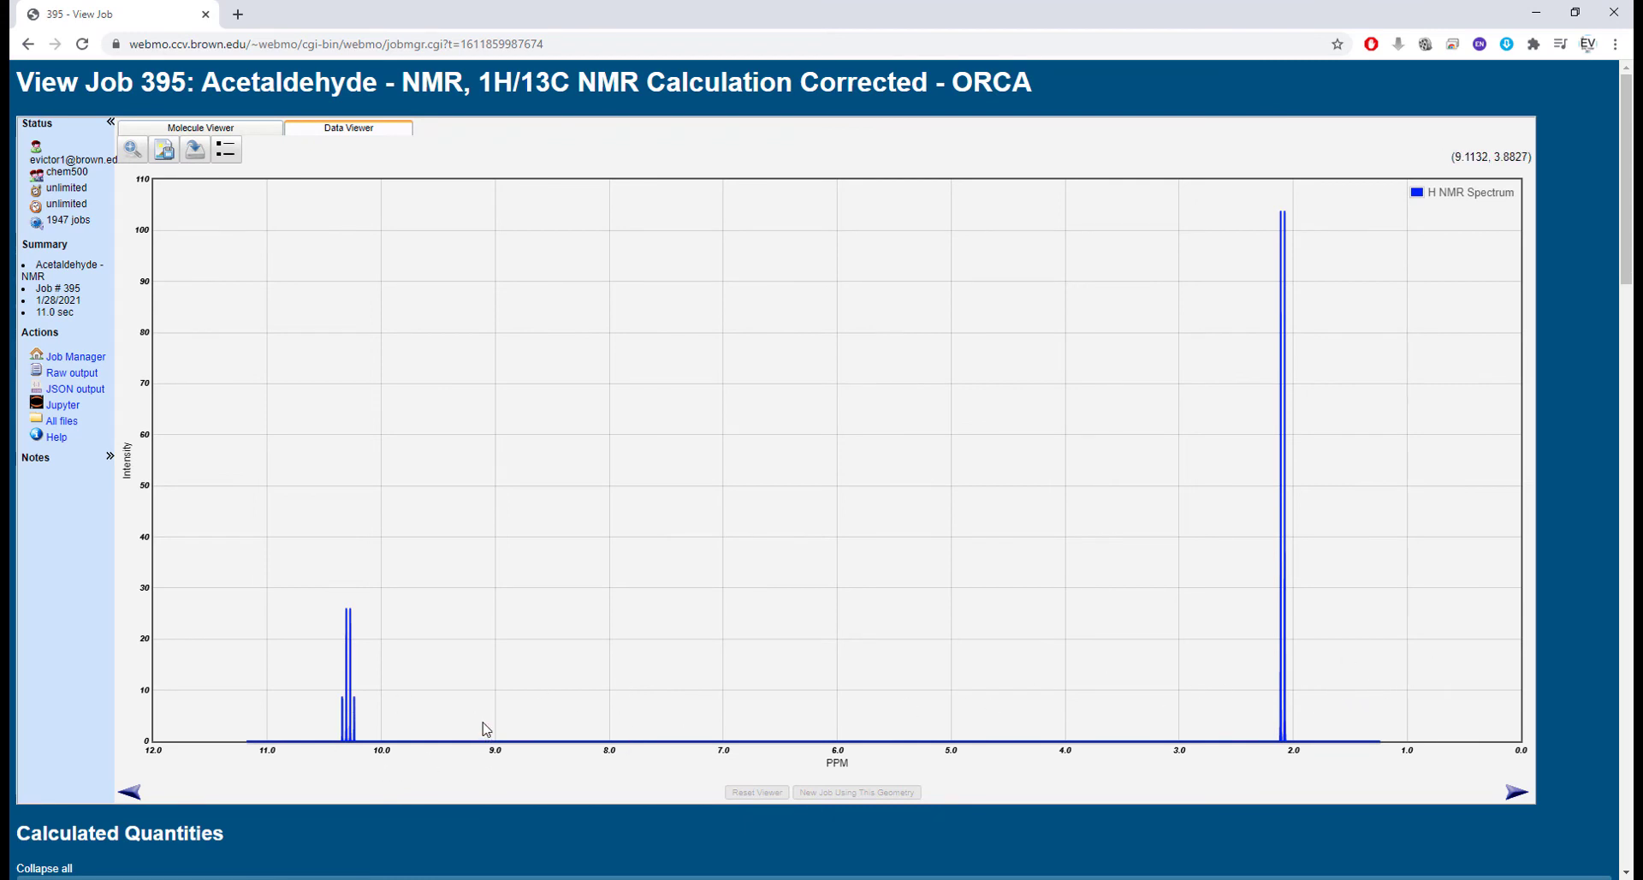
Step: Examine the proton splitting, NMR field and coupling settings against the peak pattern of the 1H NMR spectrum
{"action": "scroll", "coordinate": [492, 710], "scroll_direction": "down", "scroll_amount": 10}
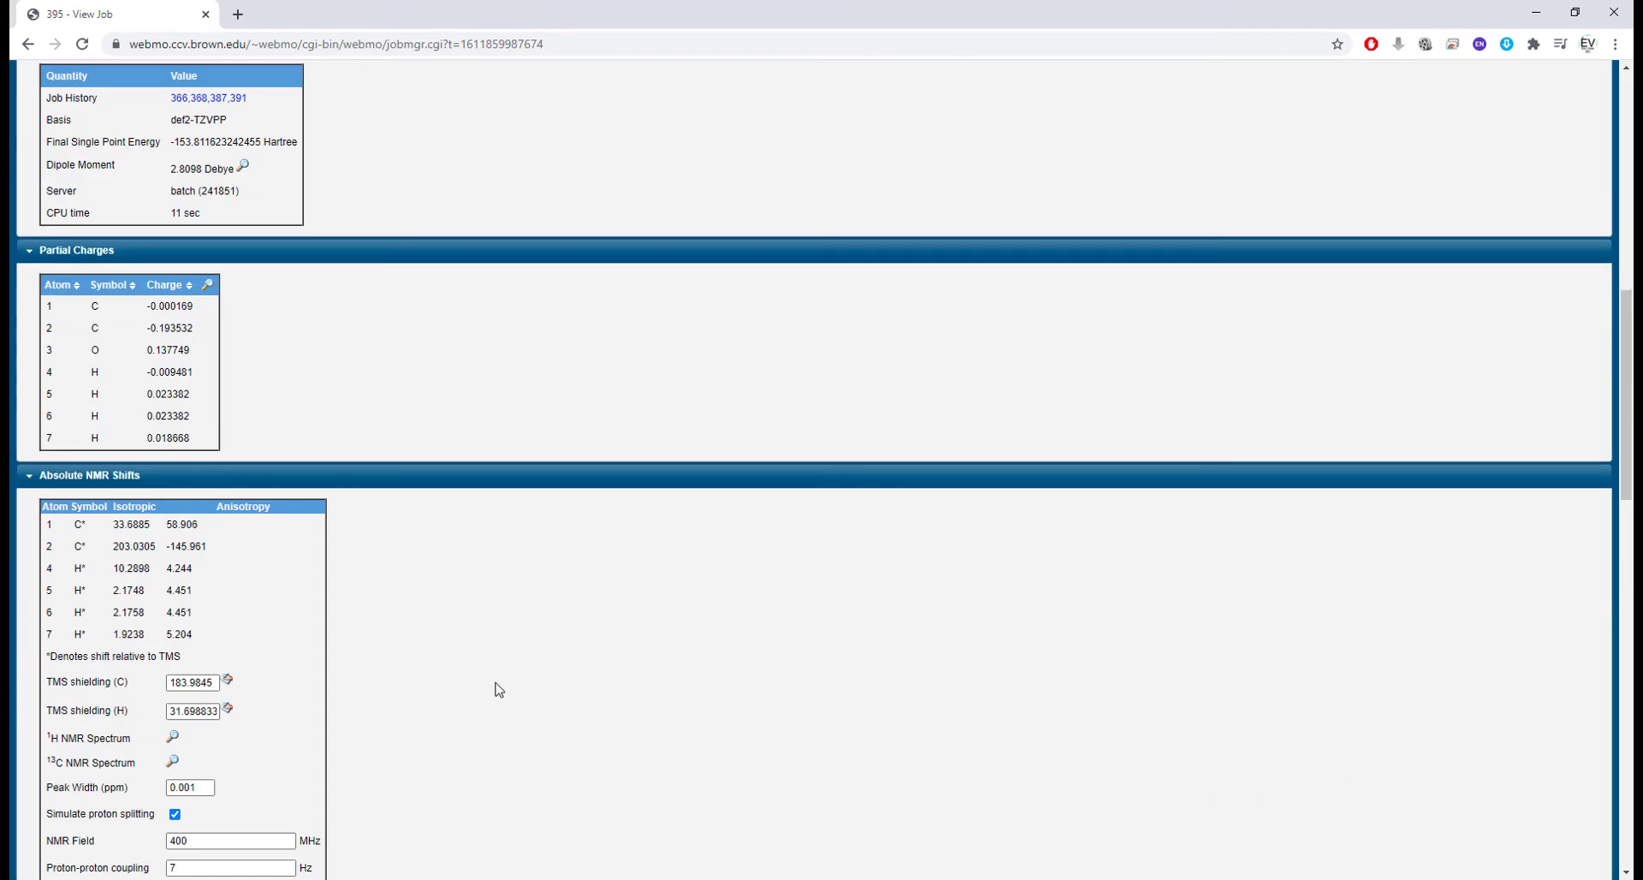
{"action": "scroll", "coordinate": [393, 597], "scroll_direction": "down", "scroll_amount": 2}
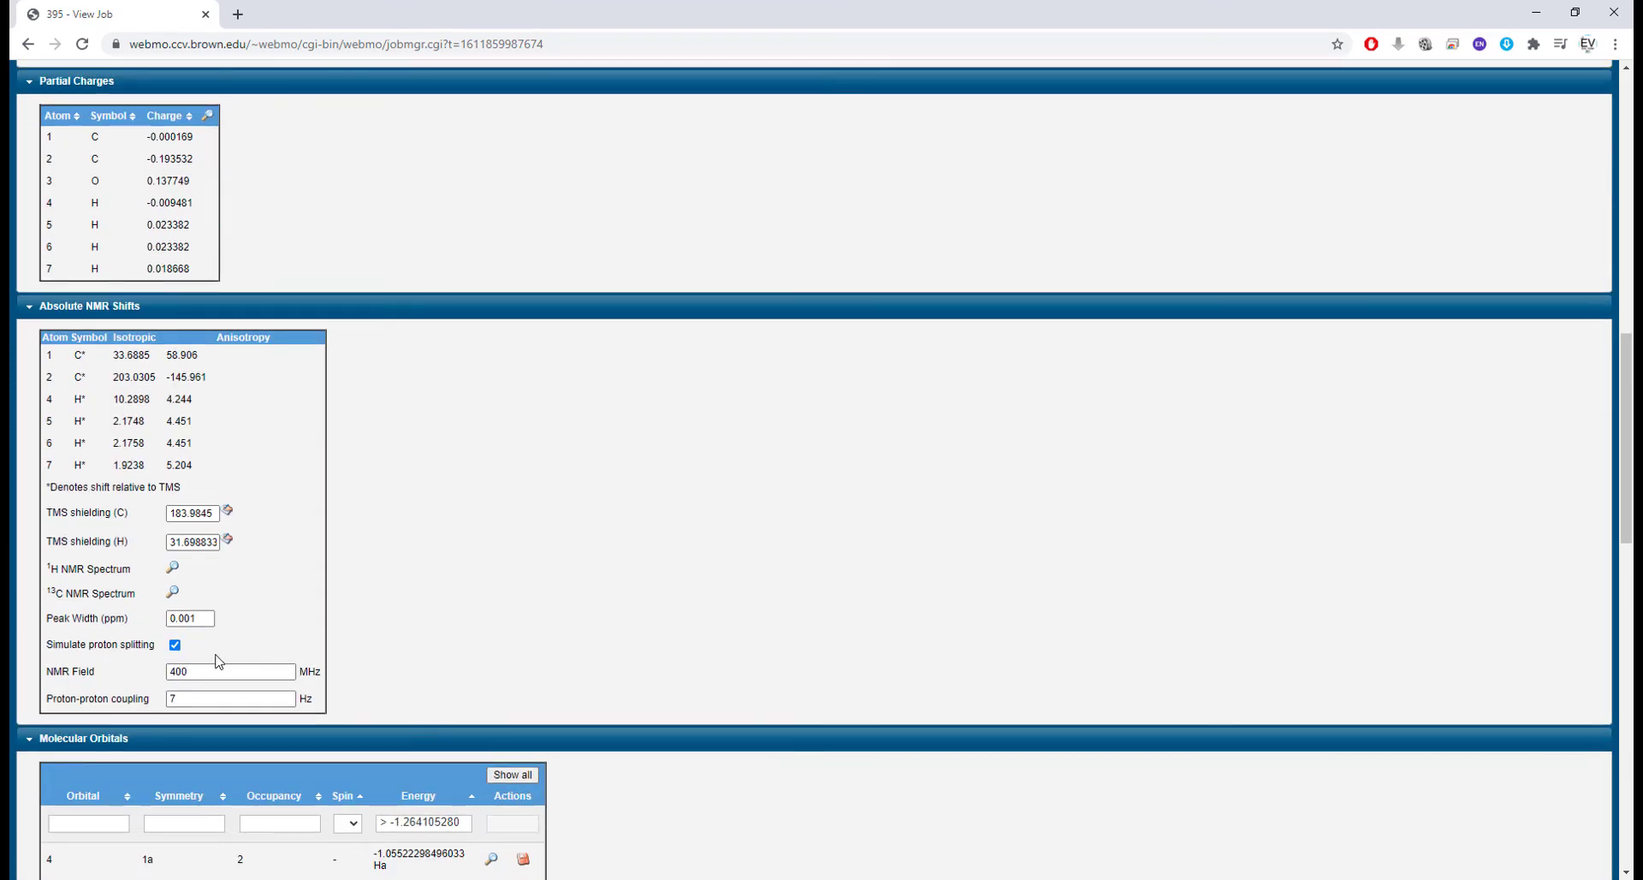
{"action": "left_click", "coordinate": [180, 701]}
{"action": "scroll", "coordinate": [978, 749], "scroll_direction": "up", "scroll_amount": 15}
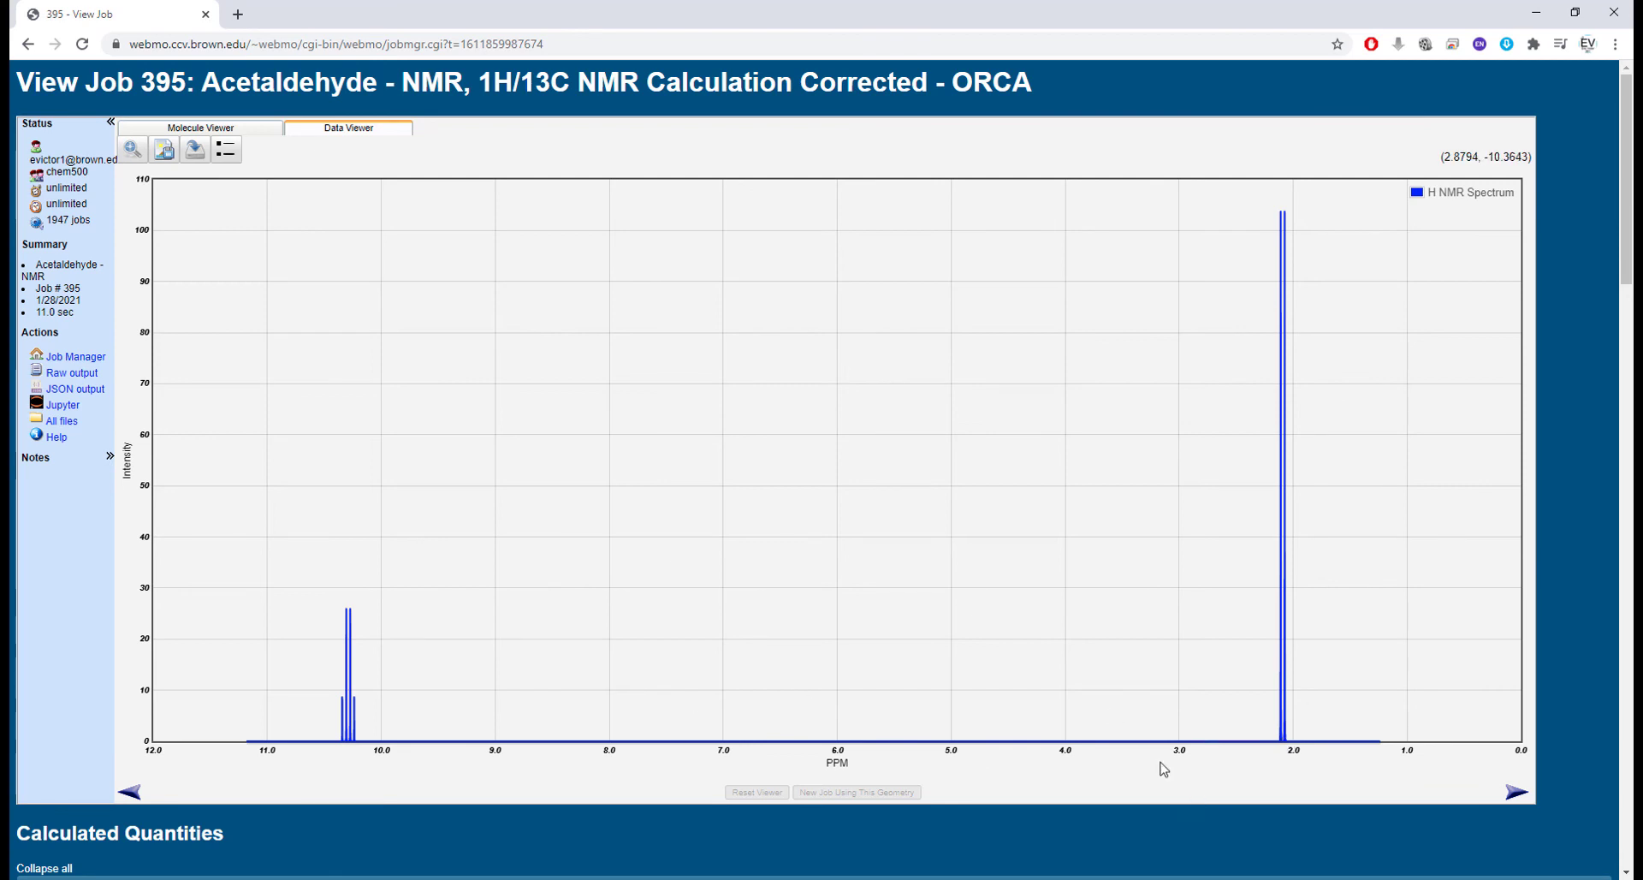
{"action": "scroll", "coordinate": [855, 605], "scroll_direction": "down", "scroll_amount": 6}
{"action": "scroll", "coordinate": [855, 605], "scroll_direction": "up", "scroll_amount": 6}
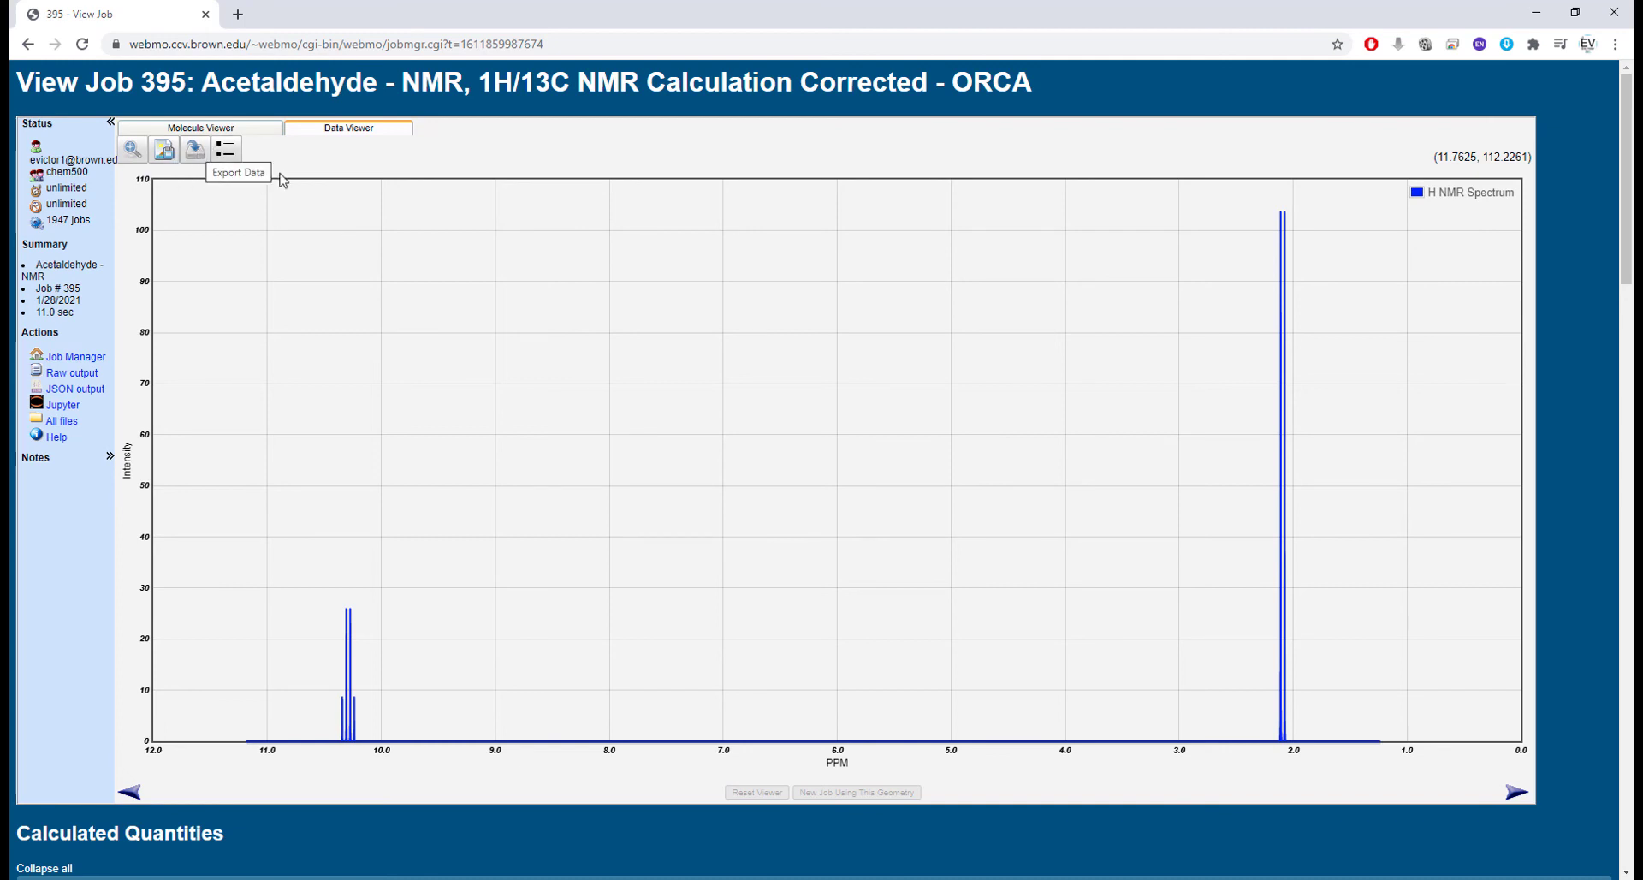
{"action": "scroll", "coordinate": [723, 535], "scroll_direction": "down", "scroll_amount": 10}
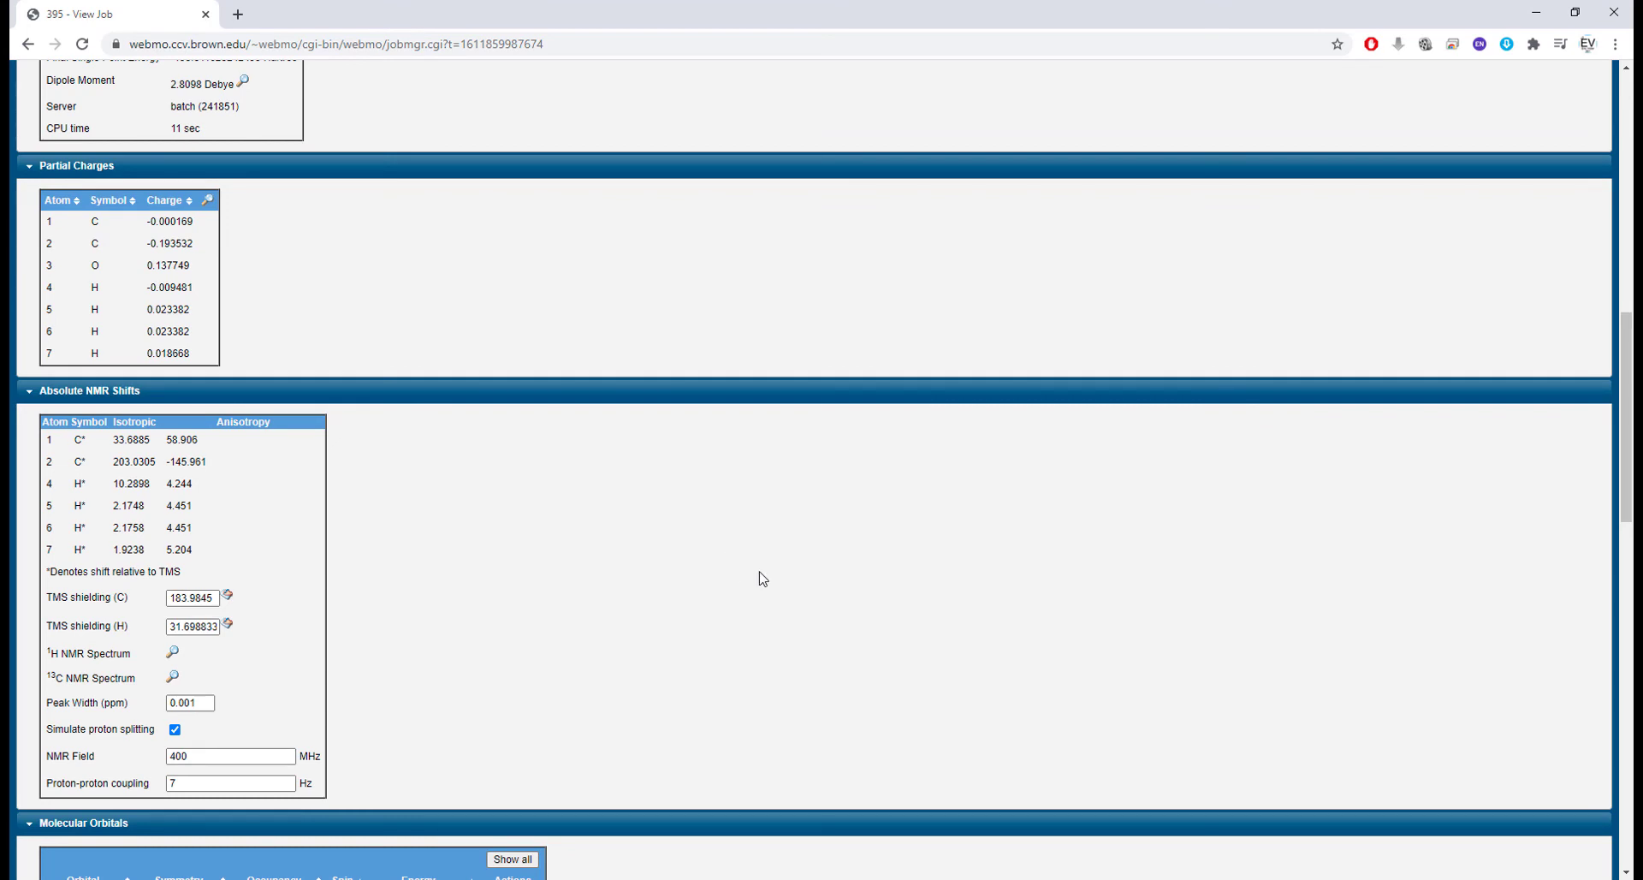
{"action": "scroll", "coordinate": [800, 603], "scroll_direction": "up", "scroll_amount": 15}
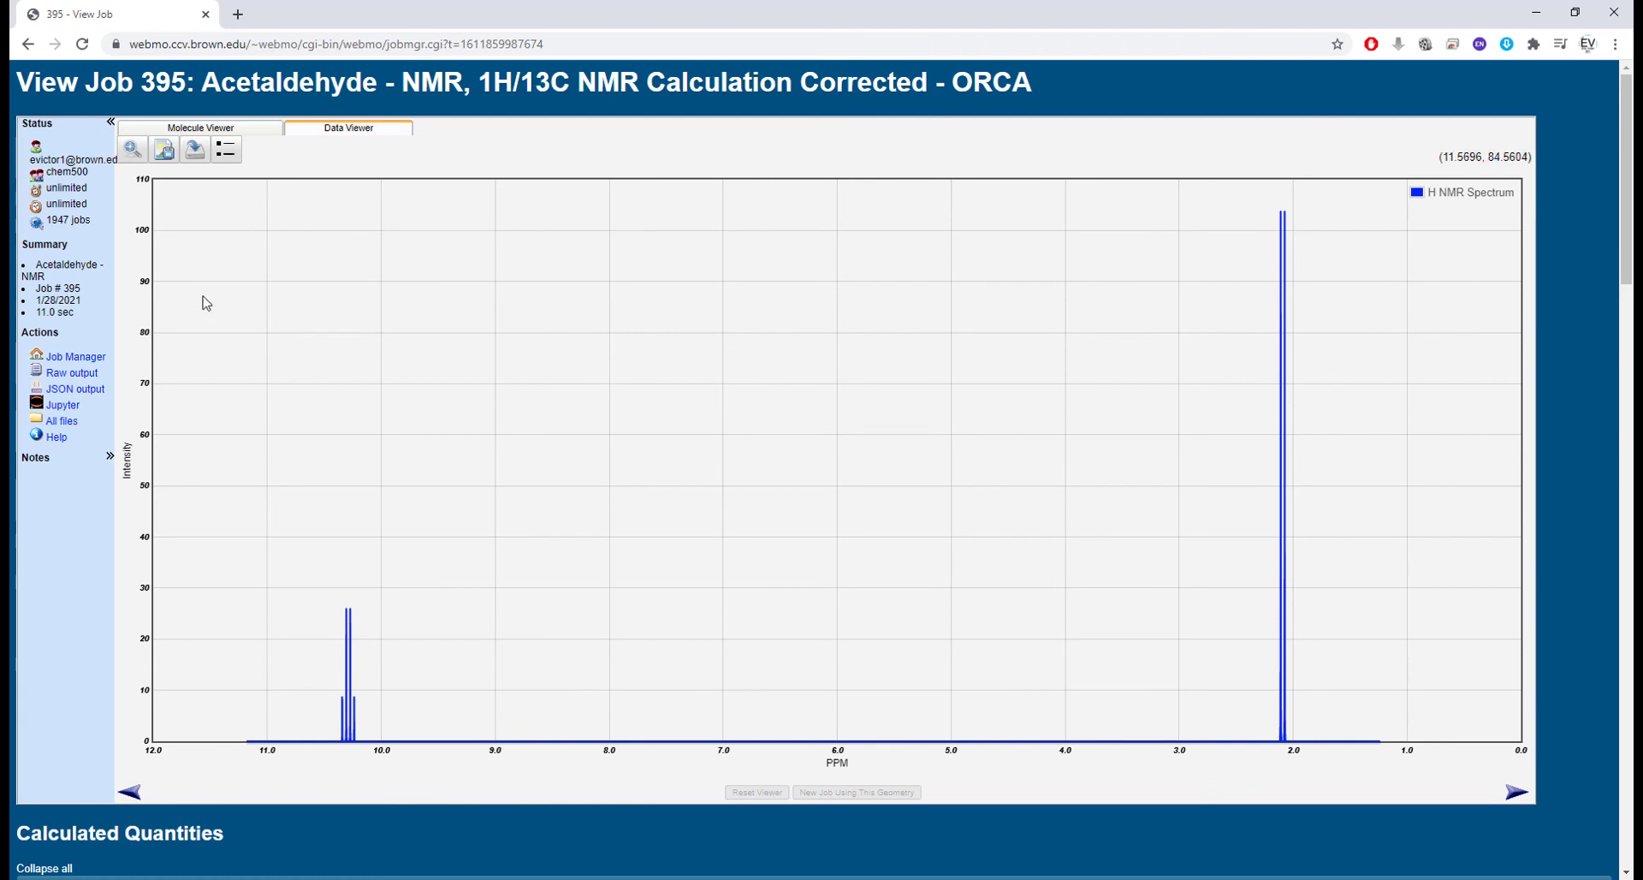
Step: Return to the acetaldehyde molecule view and look the molecule up in the NMRShiftDB database
{"action": "left_click", "coordinate": [208, 130]}
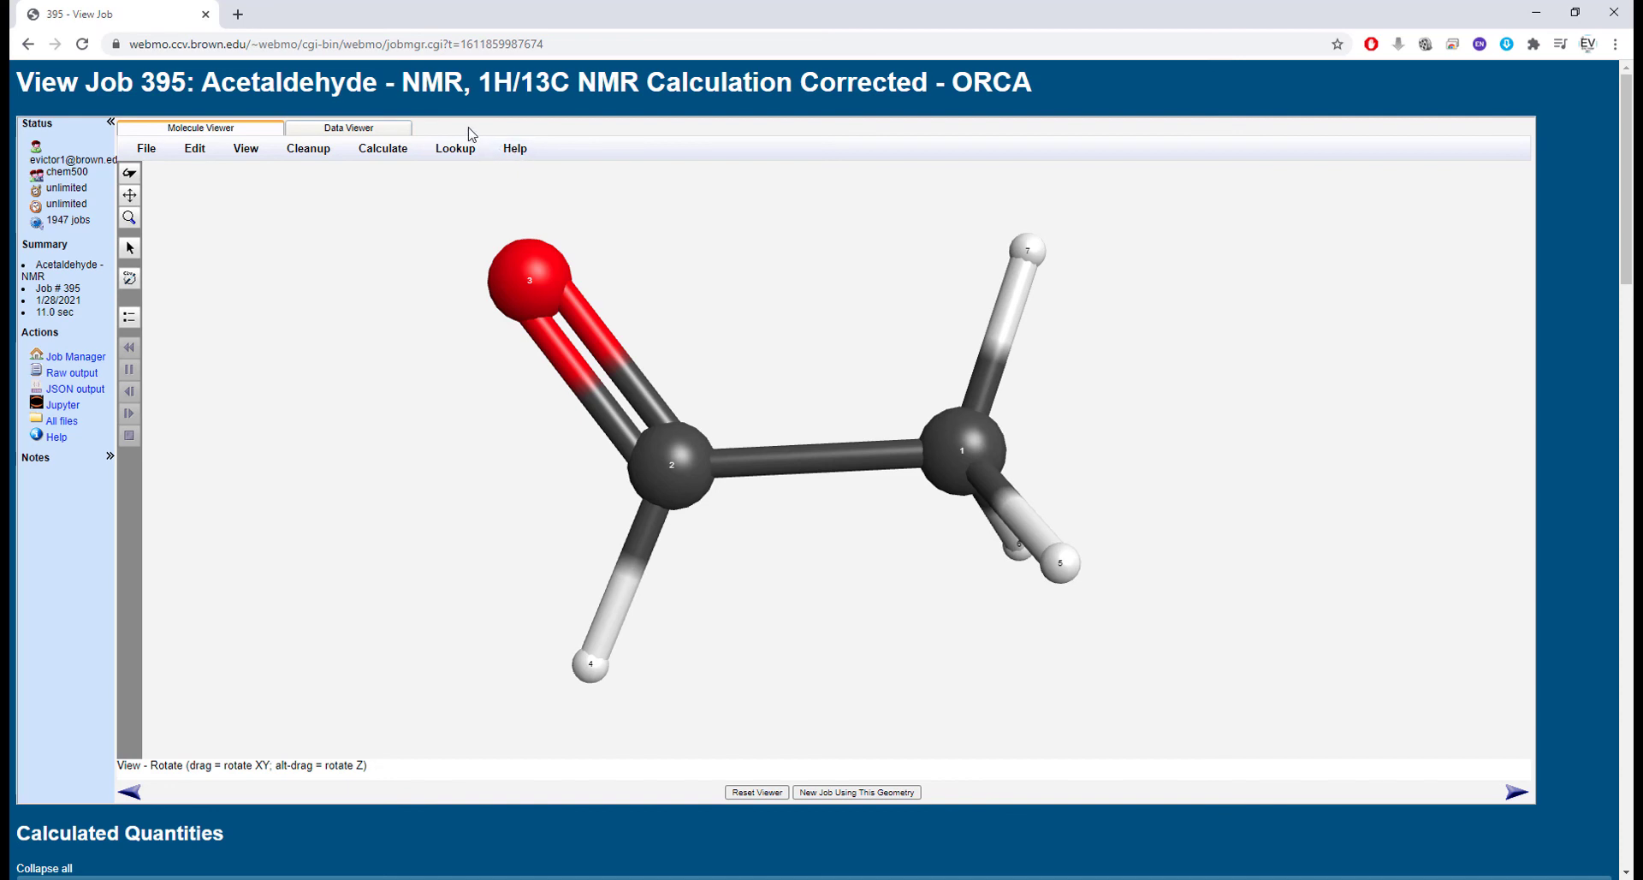
{"action": "left_click", "coordinate": [458, 149]}
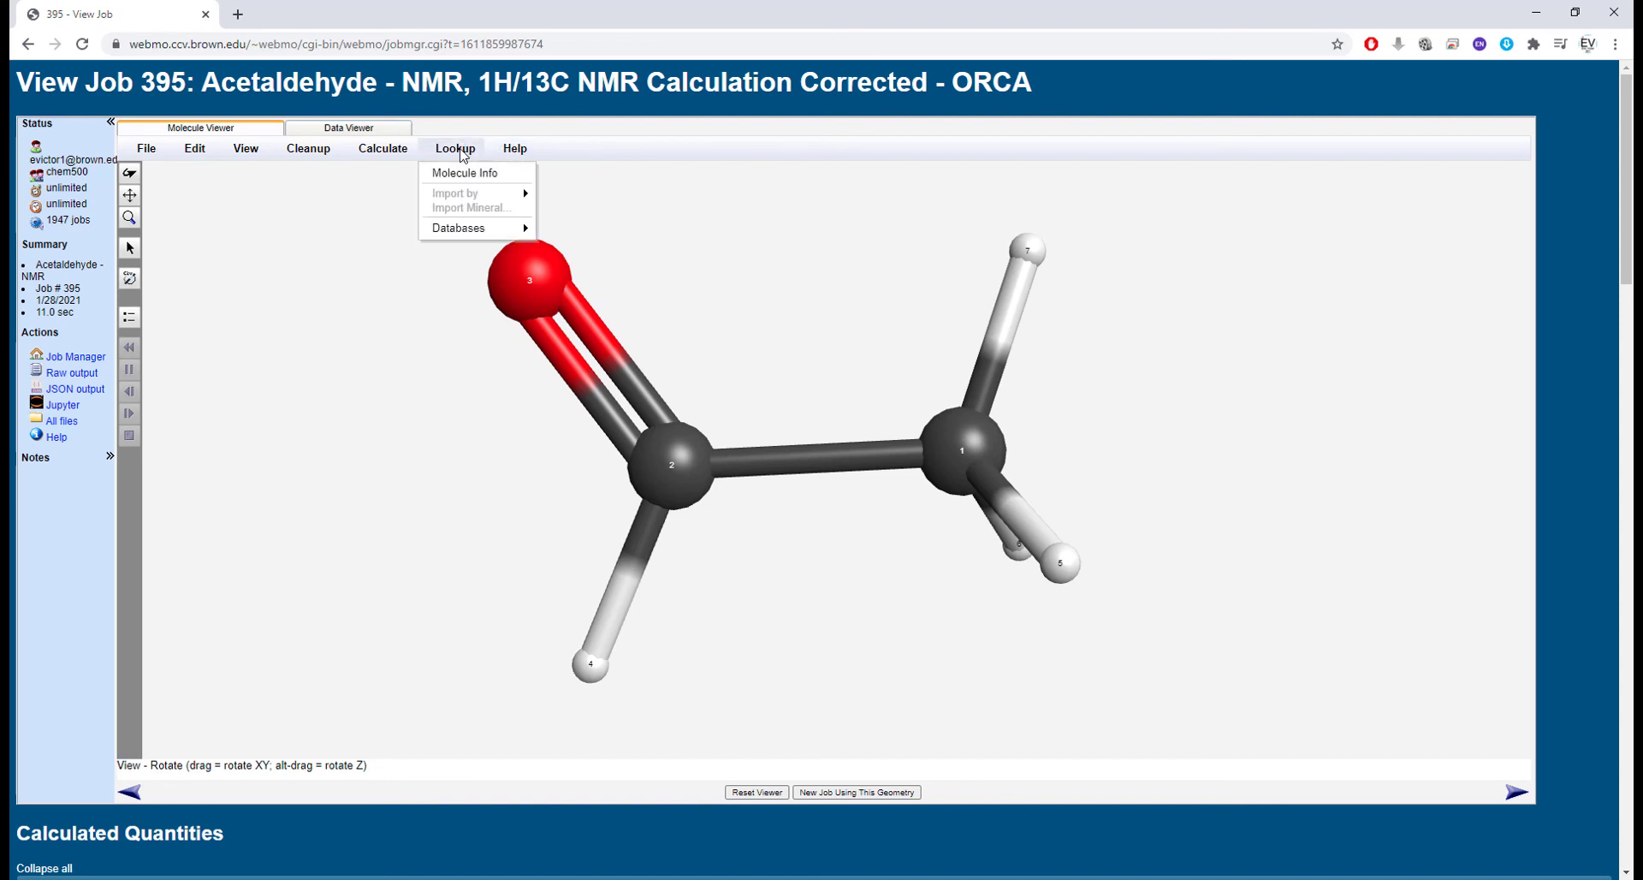
{"action": "mouse_move", "coordinate": [486, 229]}
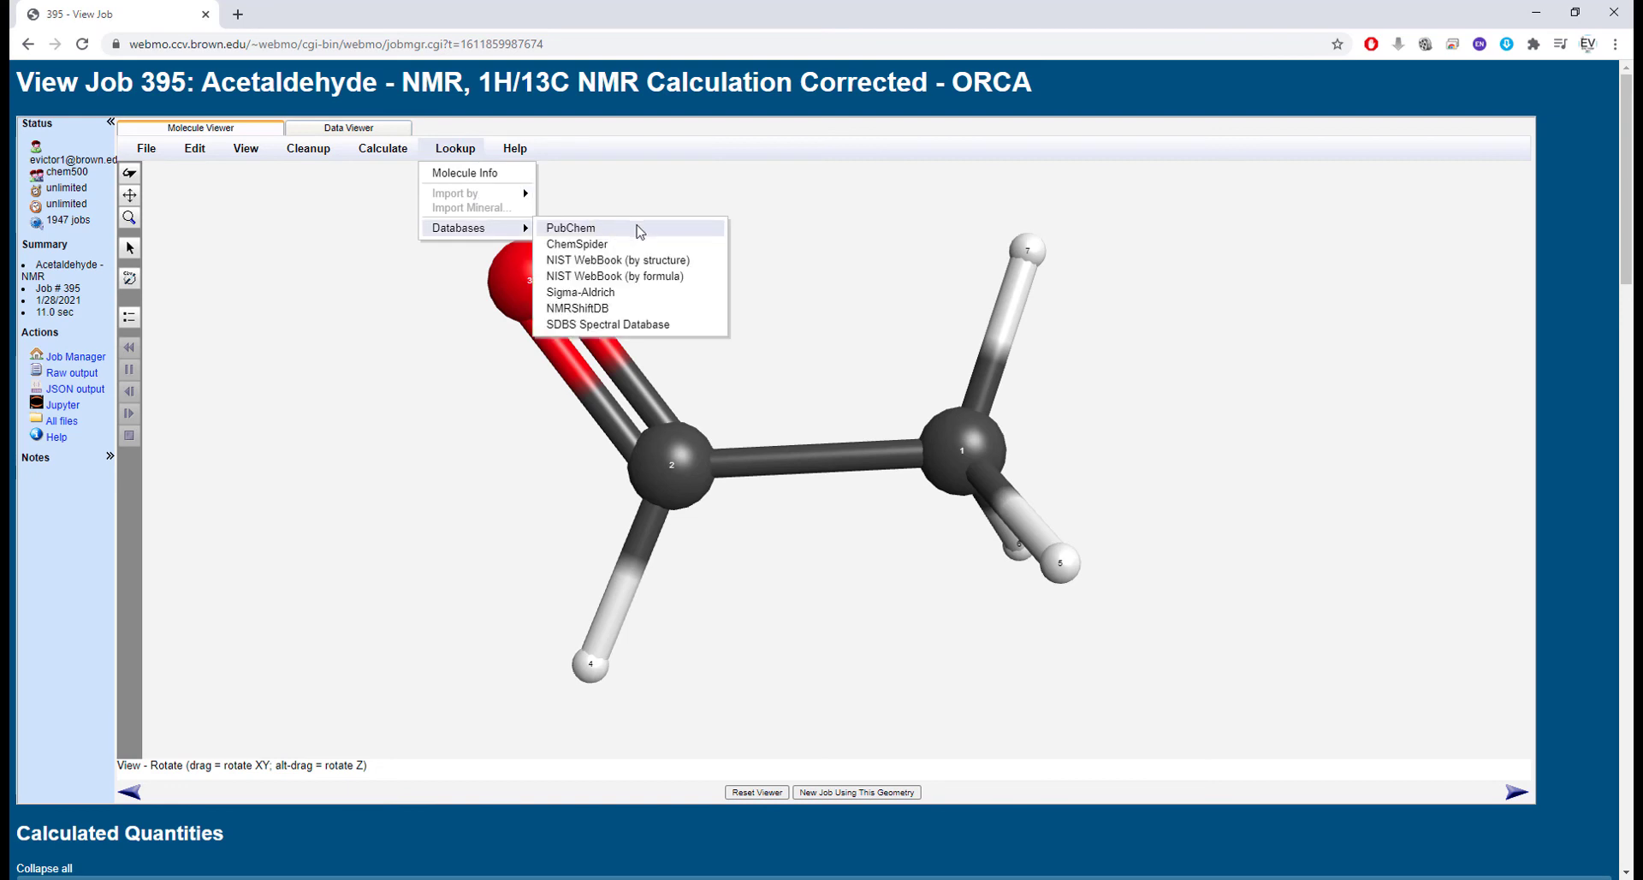
{"action": "left_click", "coordinate": [619, 313]}
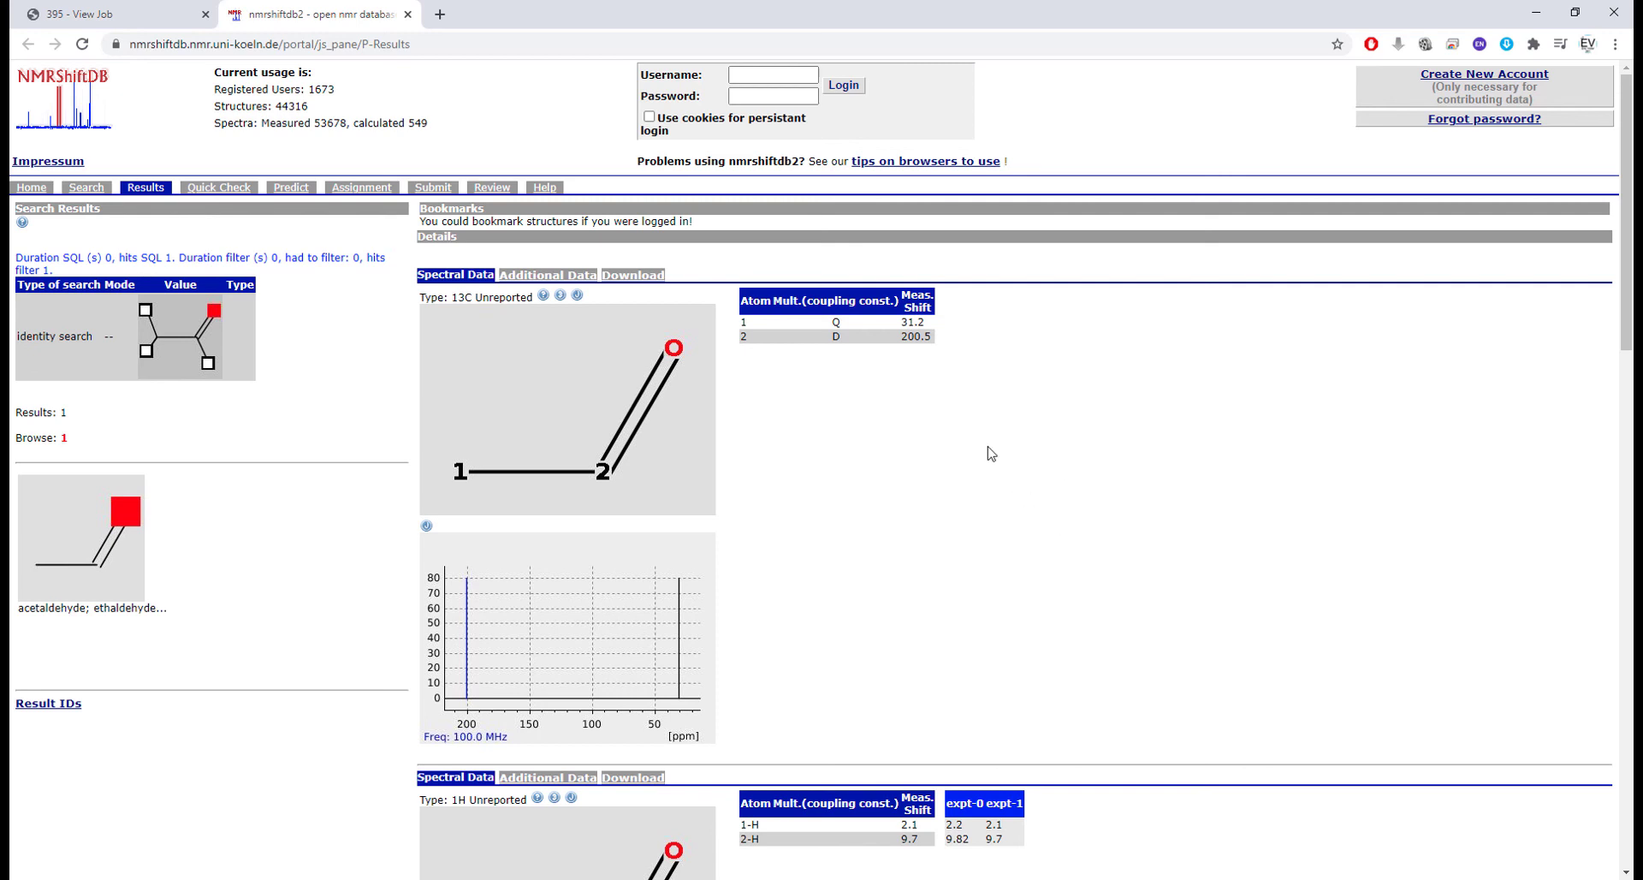
Step: Compare the measured 13C and 1H shifts of acetaldehyde in NMRShiftDB with the calculated shifts in the WebMO job
{"action": "scroll", "coordinate": [991, 454], "scroll_direction": "down", "scroll_amount": 3}
{"action": "scroll", "coordinate": [840, 481], "scroll_direction": "up", "scroll_amount": 2}
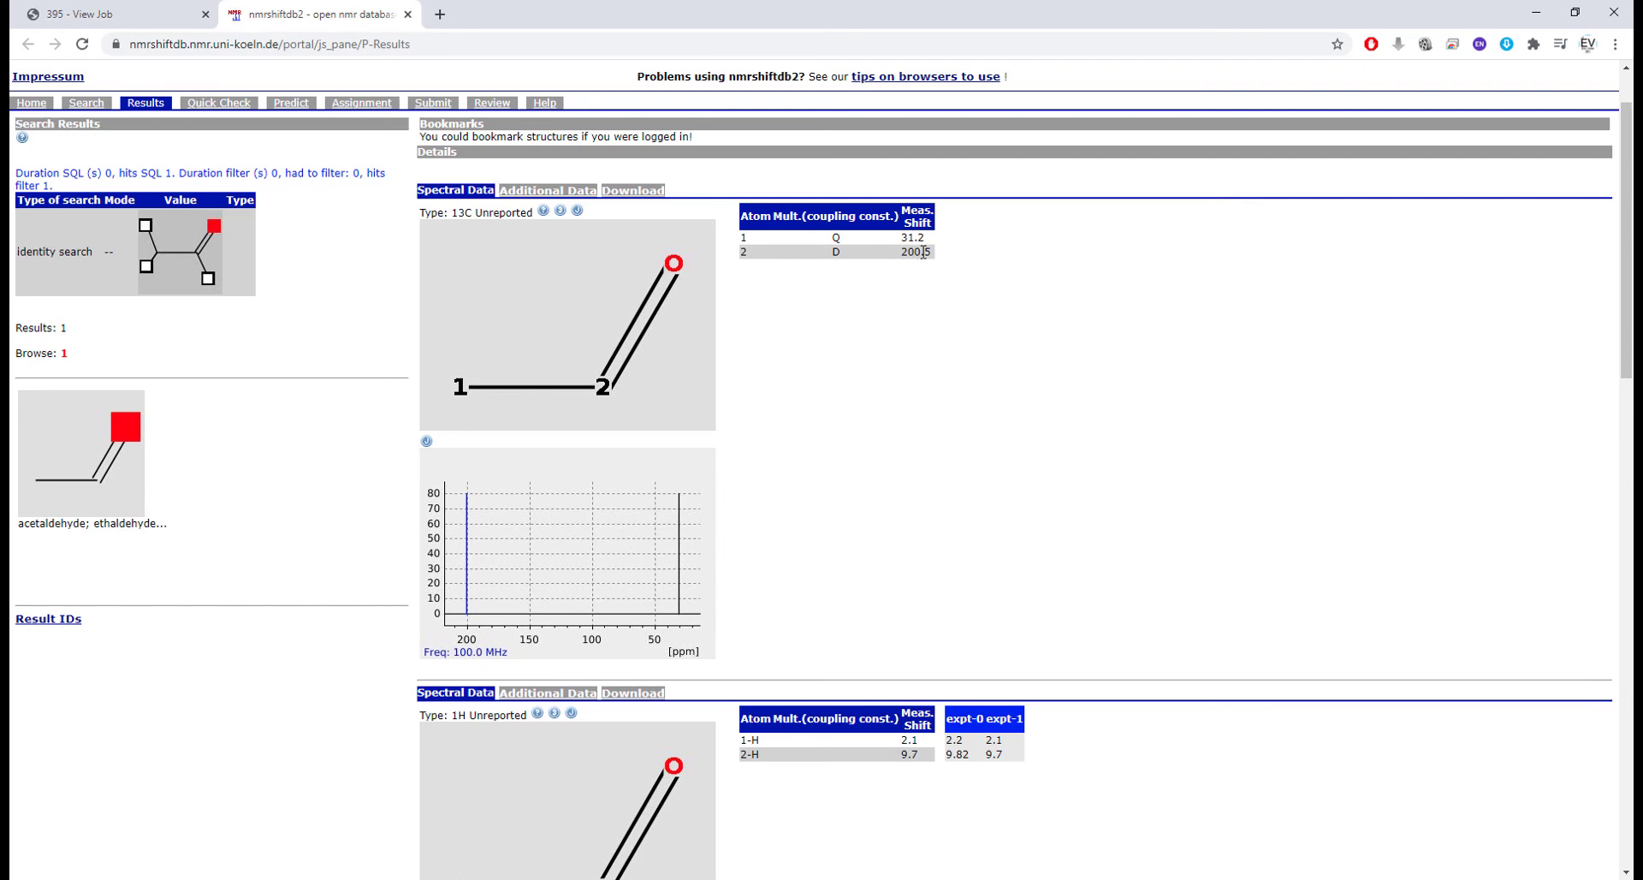
{"action": "left_click_drag", "start_coordinate": [901, 251], "coordinate": [918, 256]}
{"action": "left_click", "coordinate": [108, 10]}
{"action": "scroll", "coordinate": [470, 433], "scroll_direction": "down", "scroll_amount": 10}
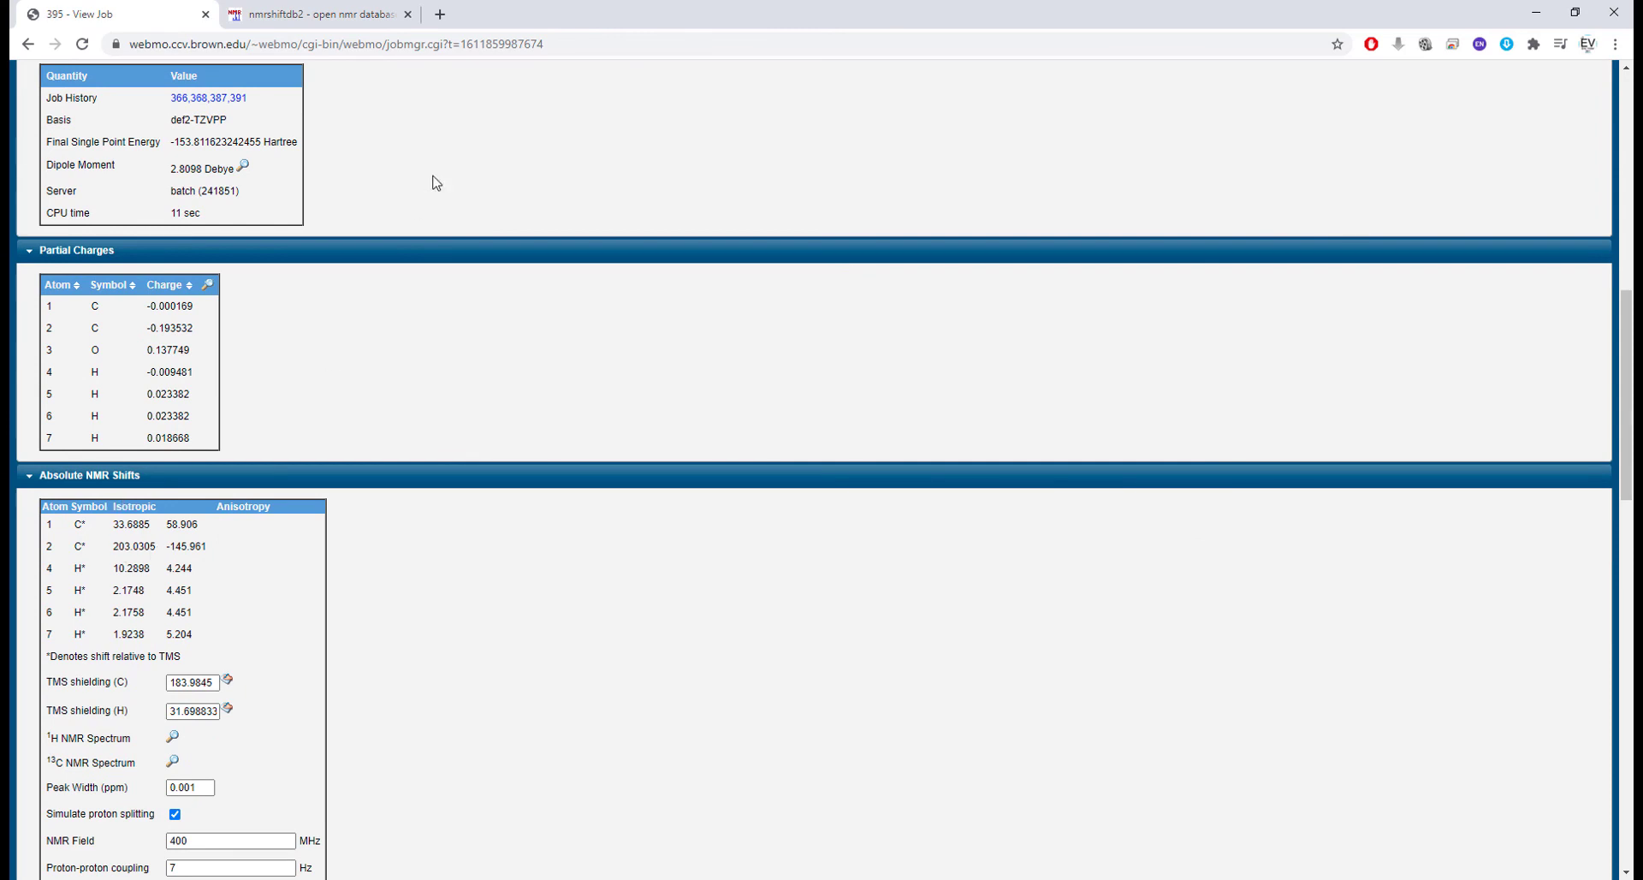
{"action": "left_click", "coordinate": [346, 10]}
{"action": "left_click", "coordinate": [1104, 510]}
{"action": "scroll", "coordinate": [1104, 510], "scroll_direction": "down", "scroll_amount": 5}
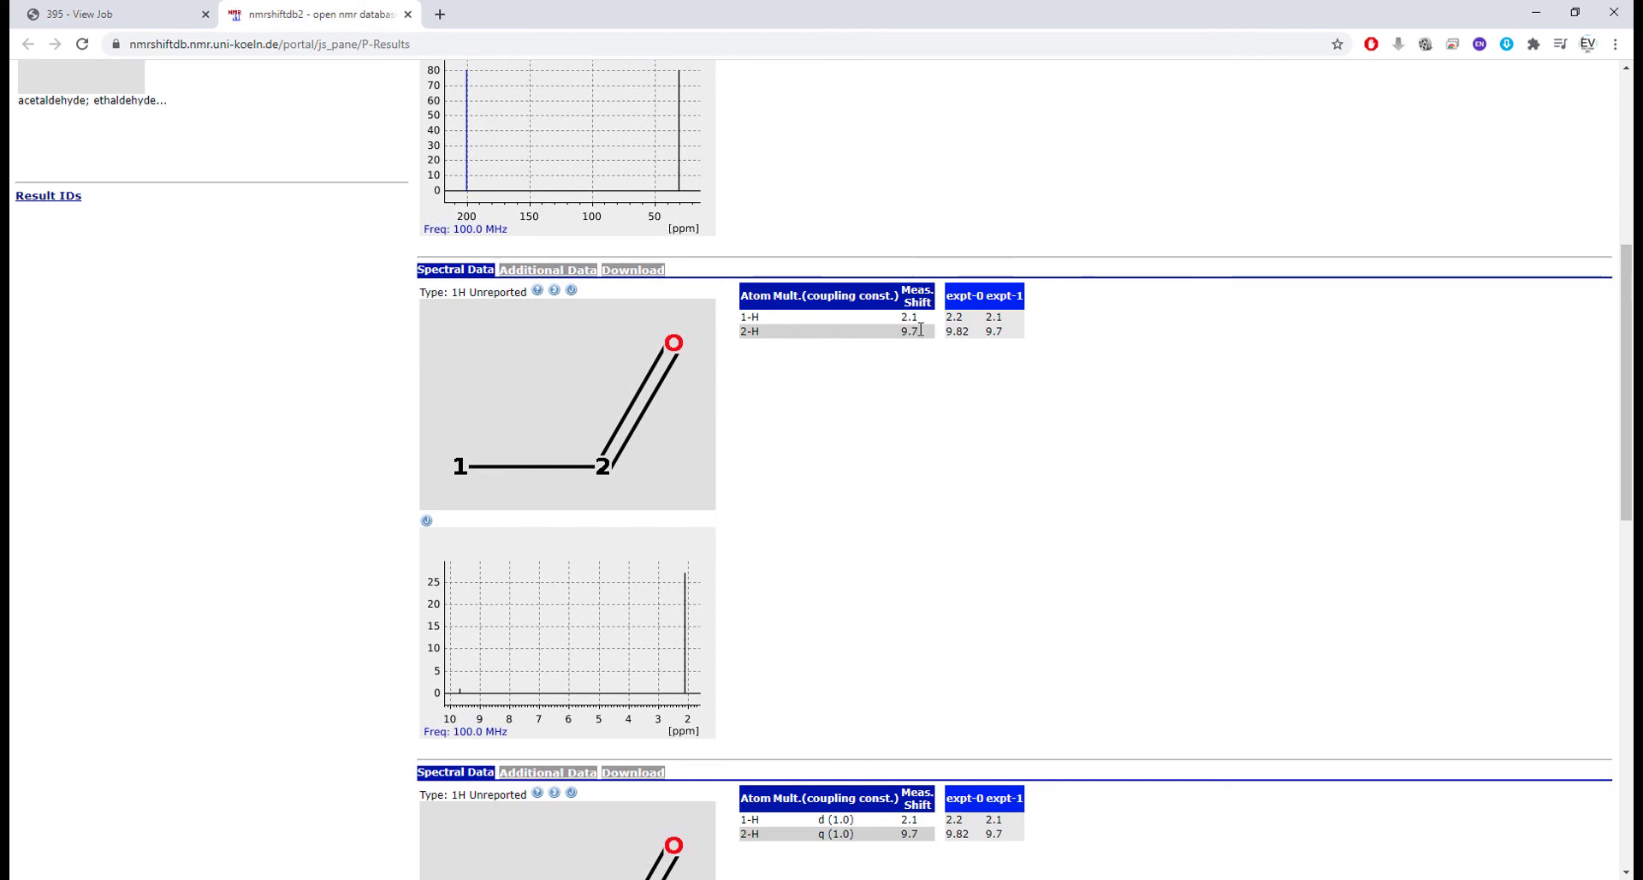
Step: Check the calculated proton shifts against the 1H records in NMRShiftDB and close the database page
{"action": "left_click", "coordinate": [120, 14]}
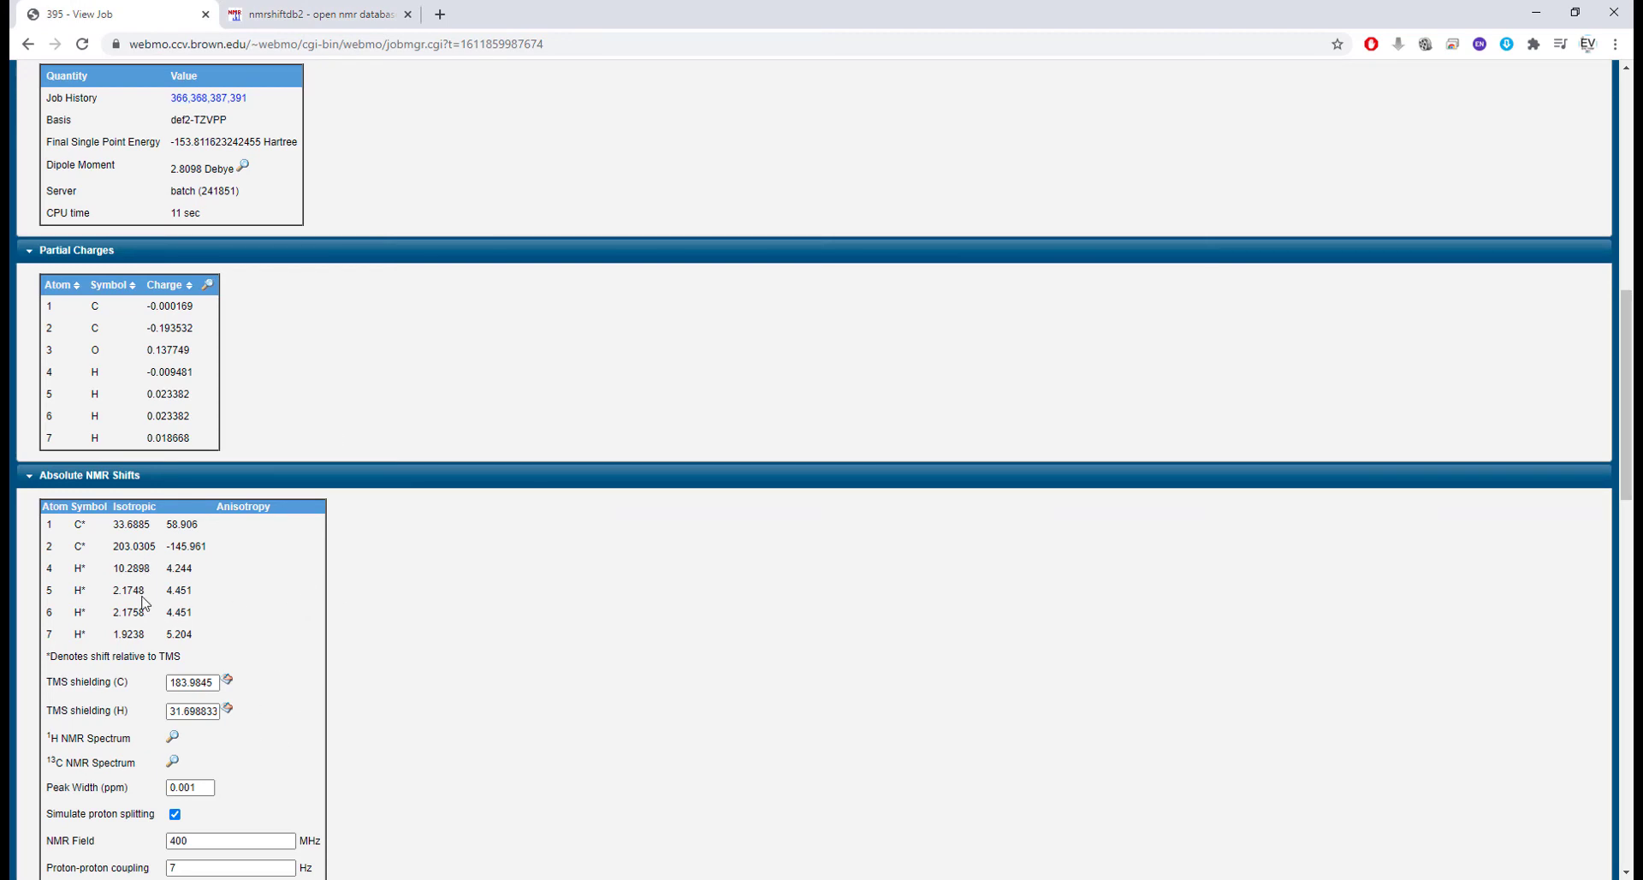
{"action": "left_click", "coordinate": [316, 14]}
{"action": "scroll", "coordinate": [1052, 656], "scroll_direction": "down", "scroll_amount": 4}
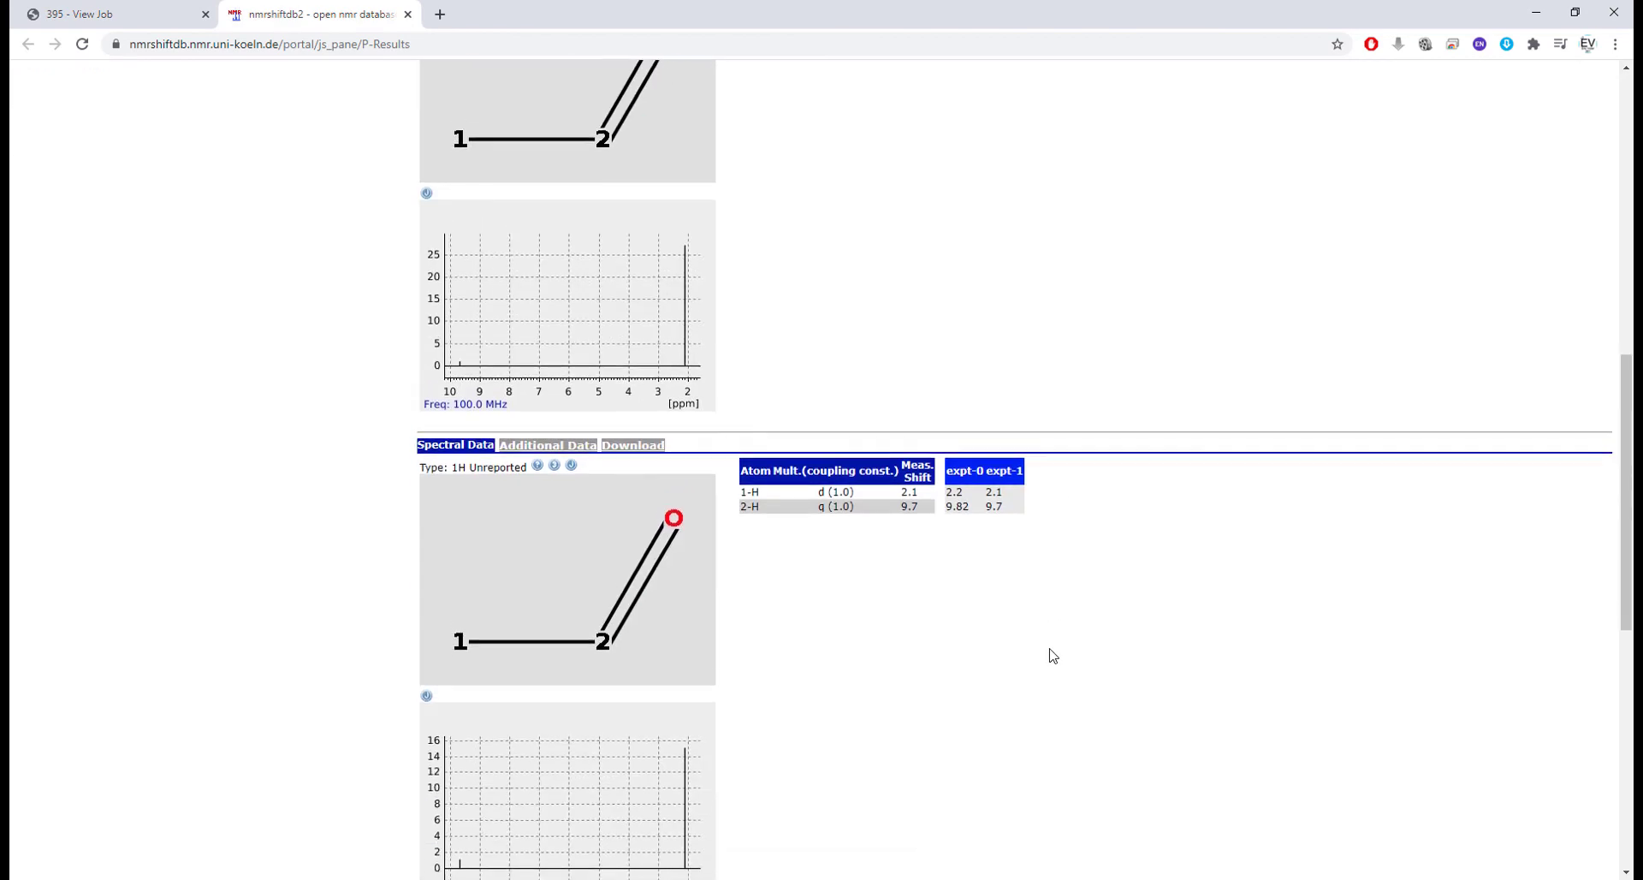
{"action": "left_click", "coordinate": [407, 14]}
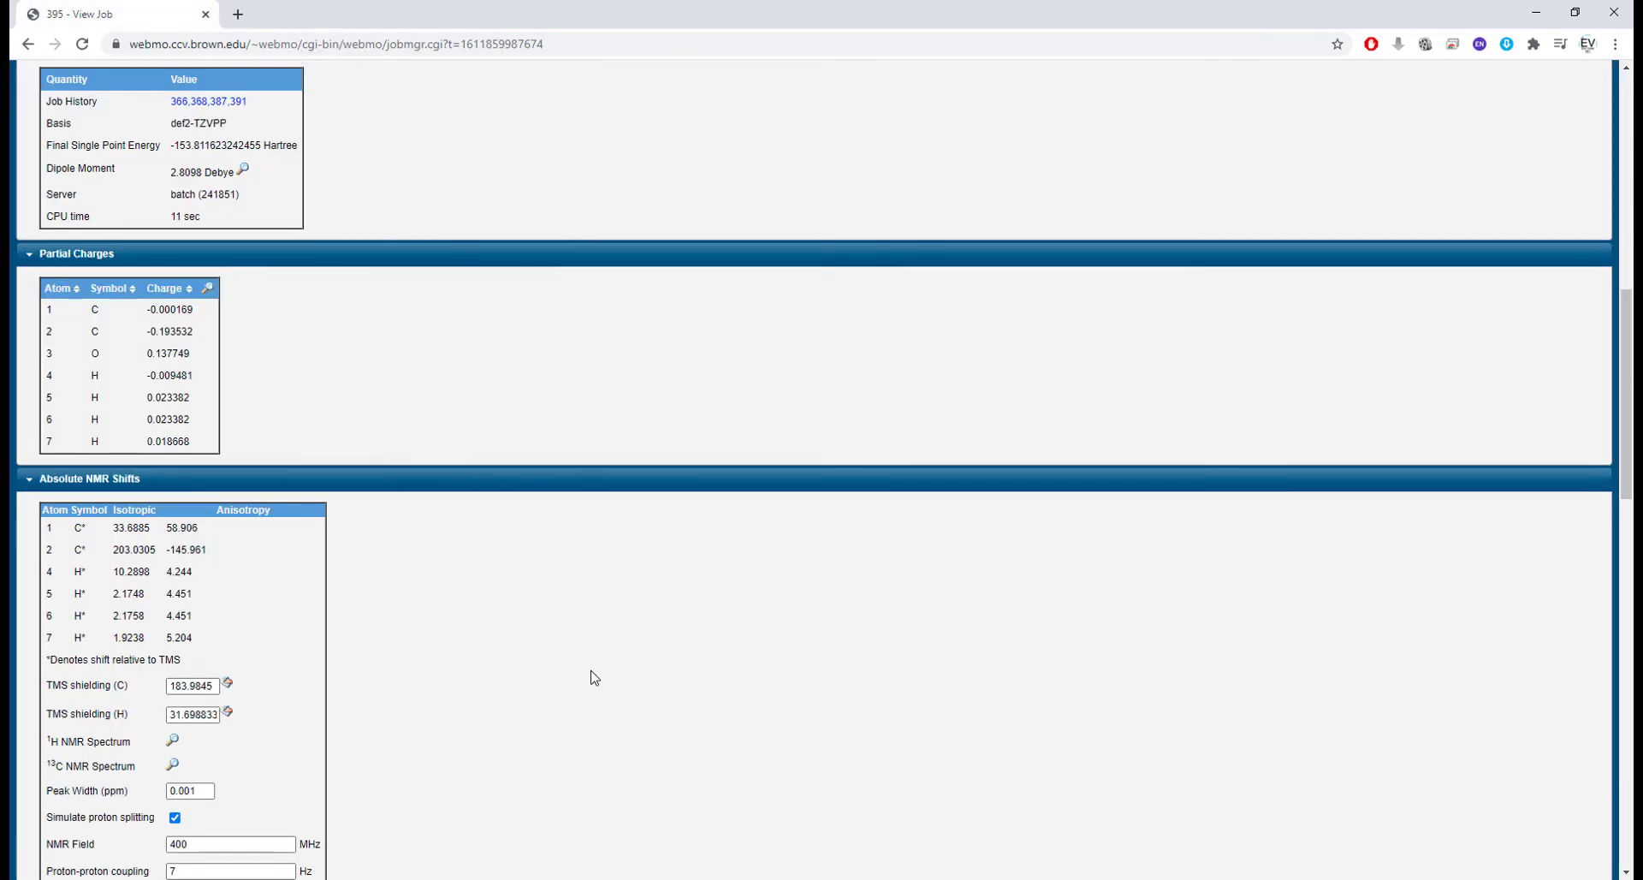
Step: Look acetaldehyde up in the SDBS Spectral Database from the molecule viewer and agree to the SDBS disclaimer
{"action": "scroll", "coordinate": [593, 599], "scroll_direction": "up", "scroll_amount": 10}
{"action": "left_click", "coordinate": [456, 149]}
{"action": "mouse_move", "coordinate": [479, 228]}
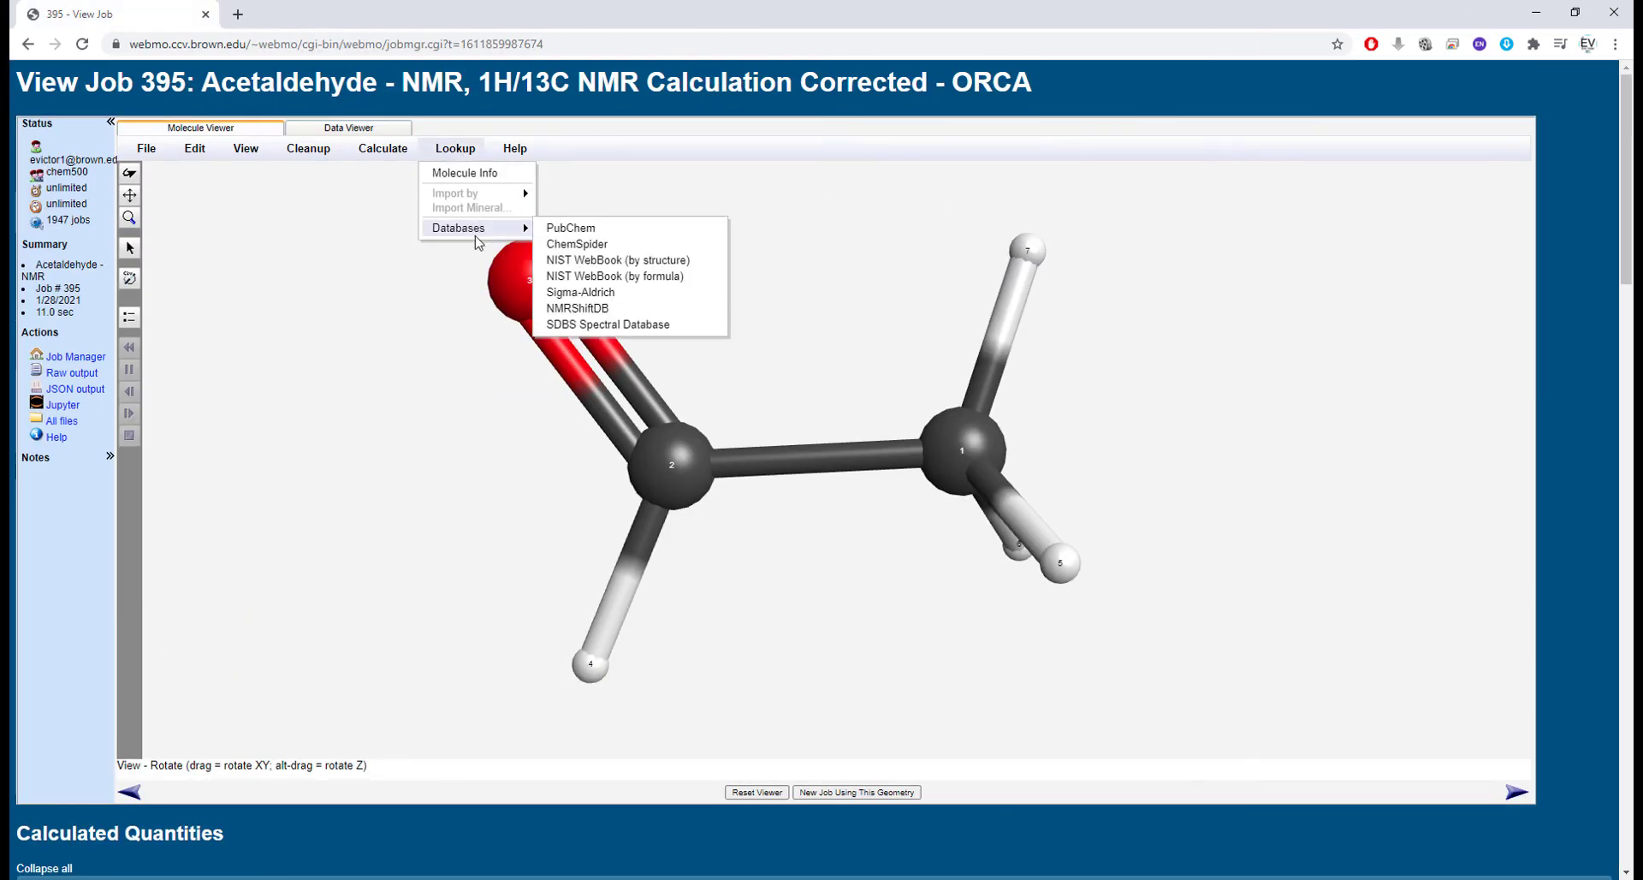
{"action": "left_click", "coordinate": [672, 329]}
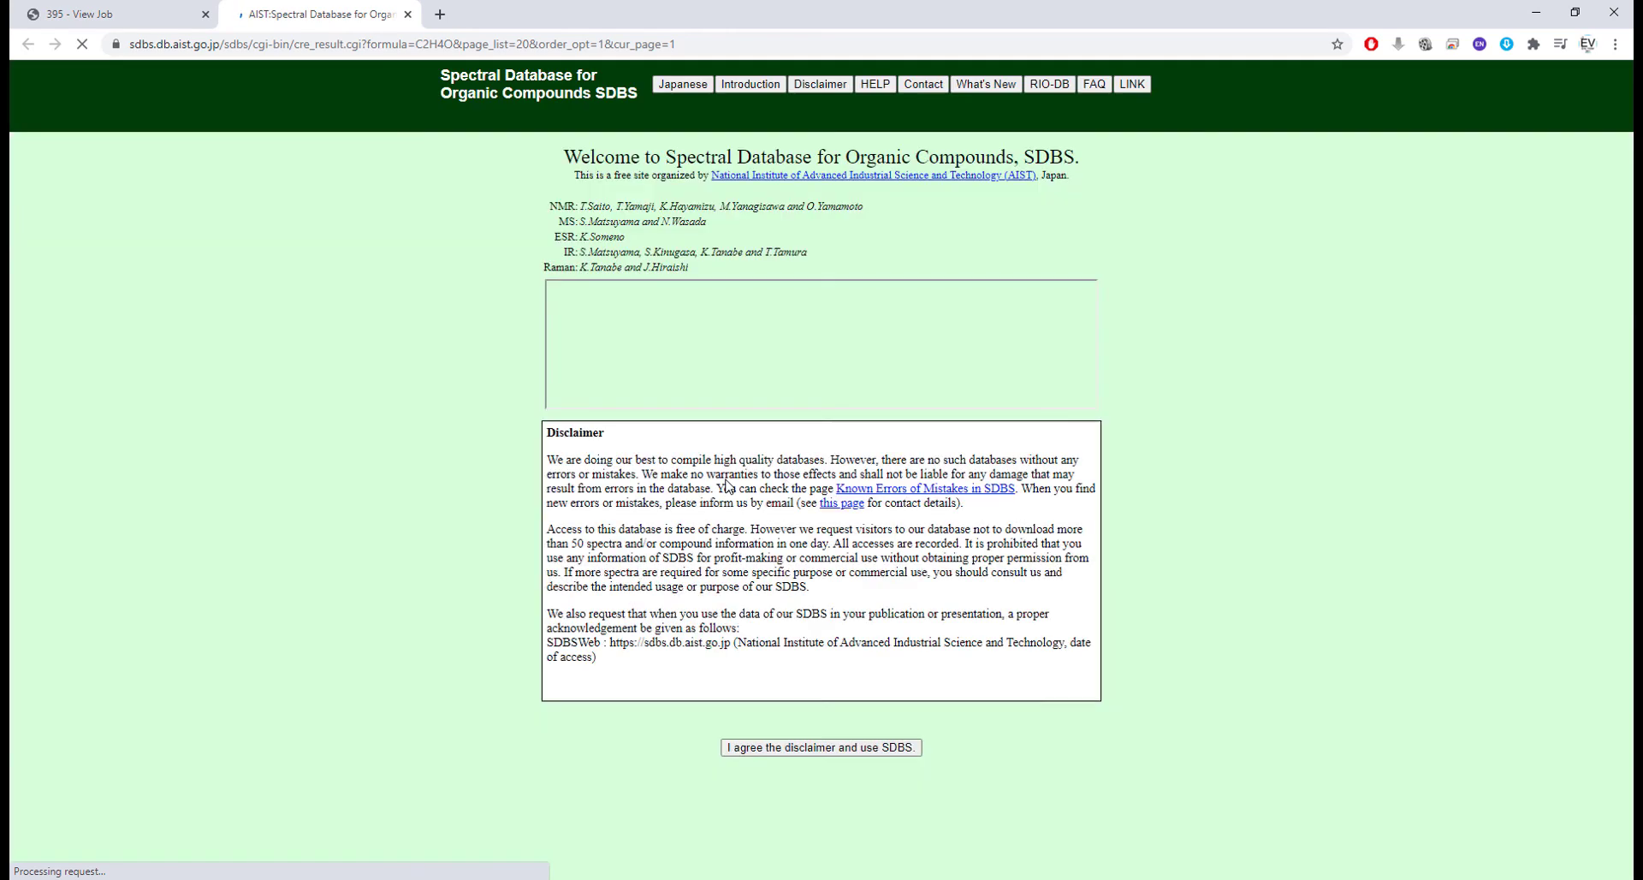
{"action": "left_click", "coordinate": [773, 747]}
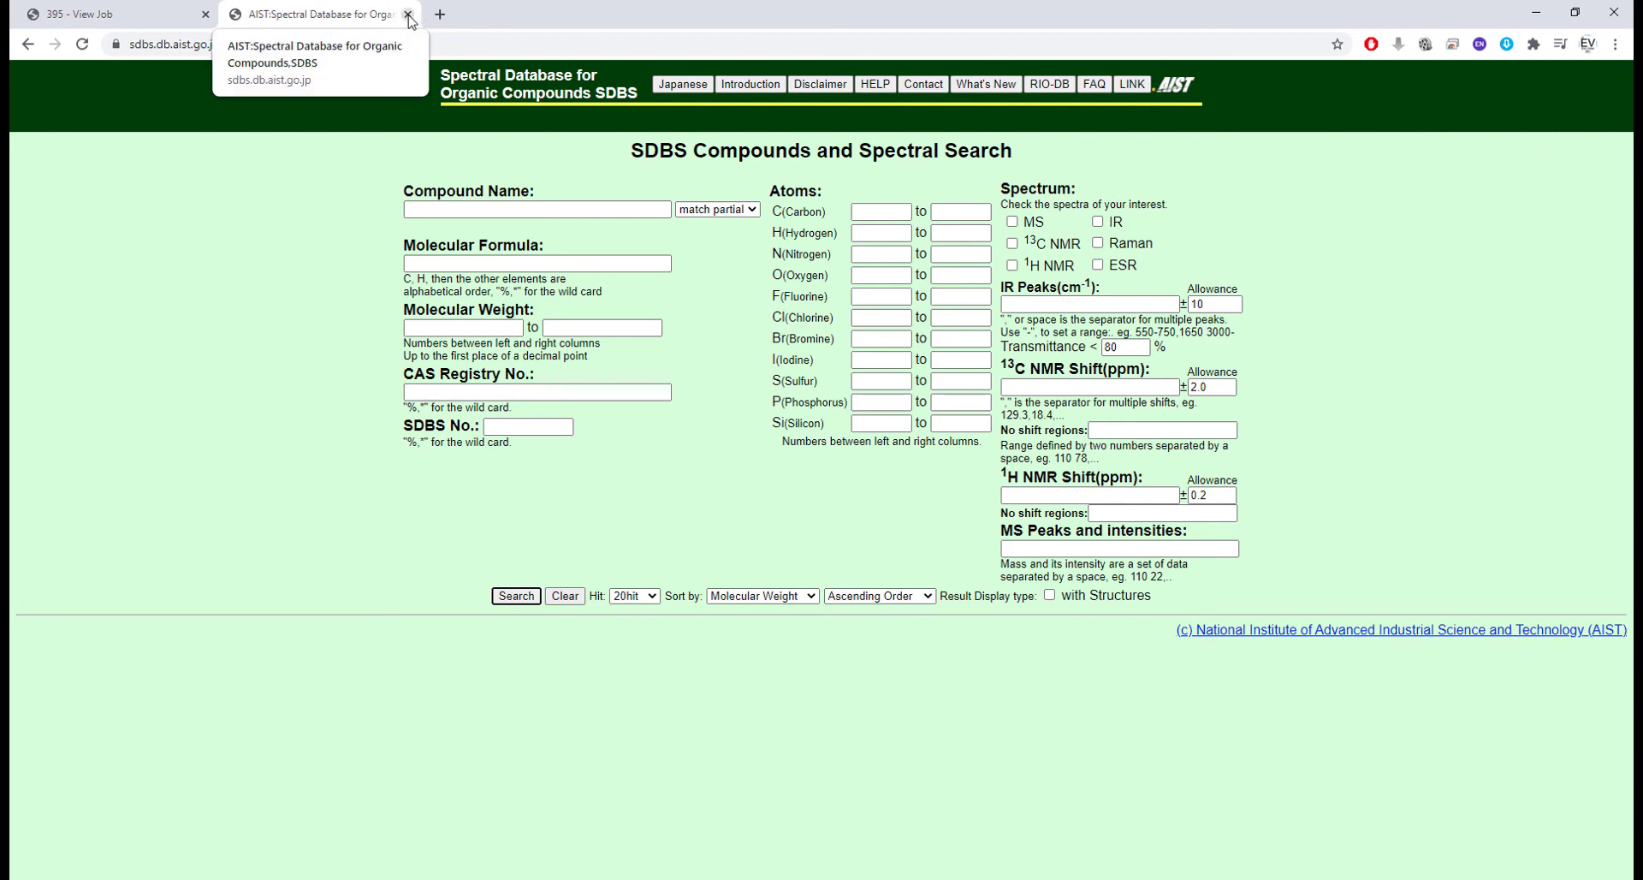
Step: Dismiss the terms and conditions notice in the WebMO job and repeat the SDBS Spectral Database lookup
{"action": "key", "text": "ctrl+shift+Tab"}
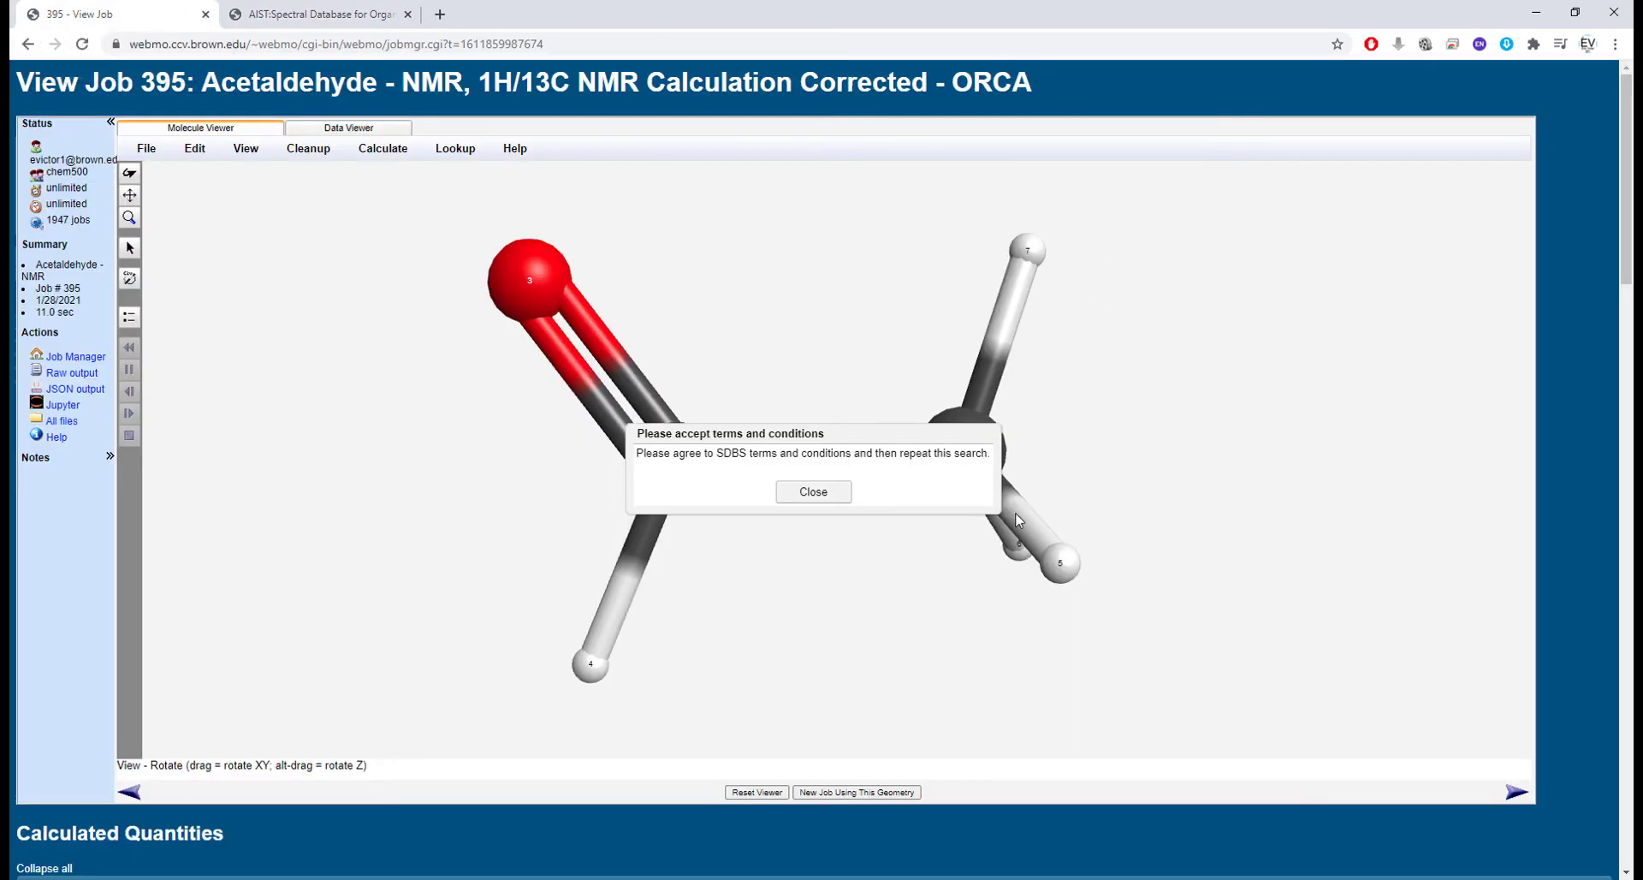
{"action": "left_click", "coordinate": [824, 493]}
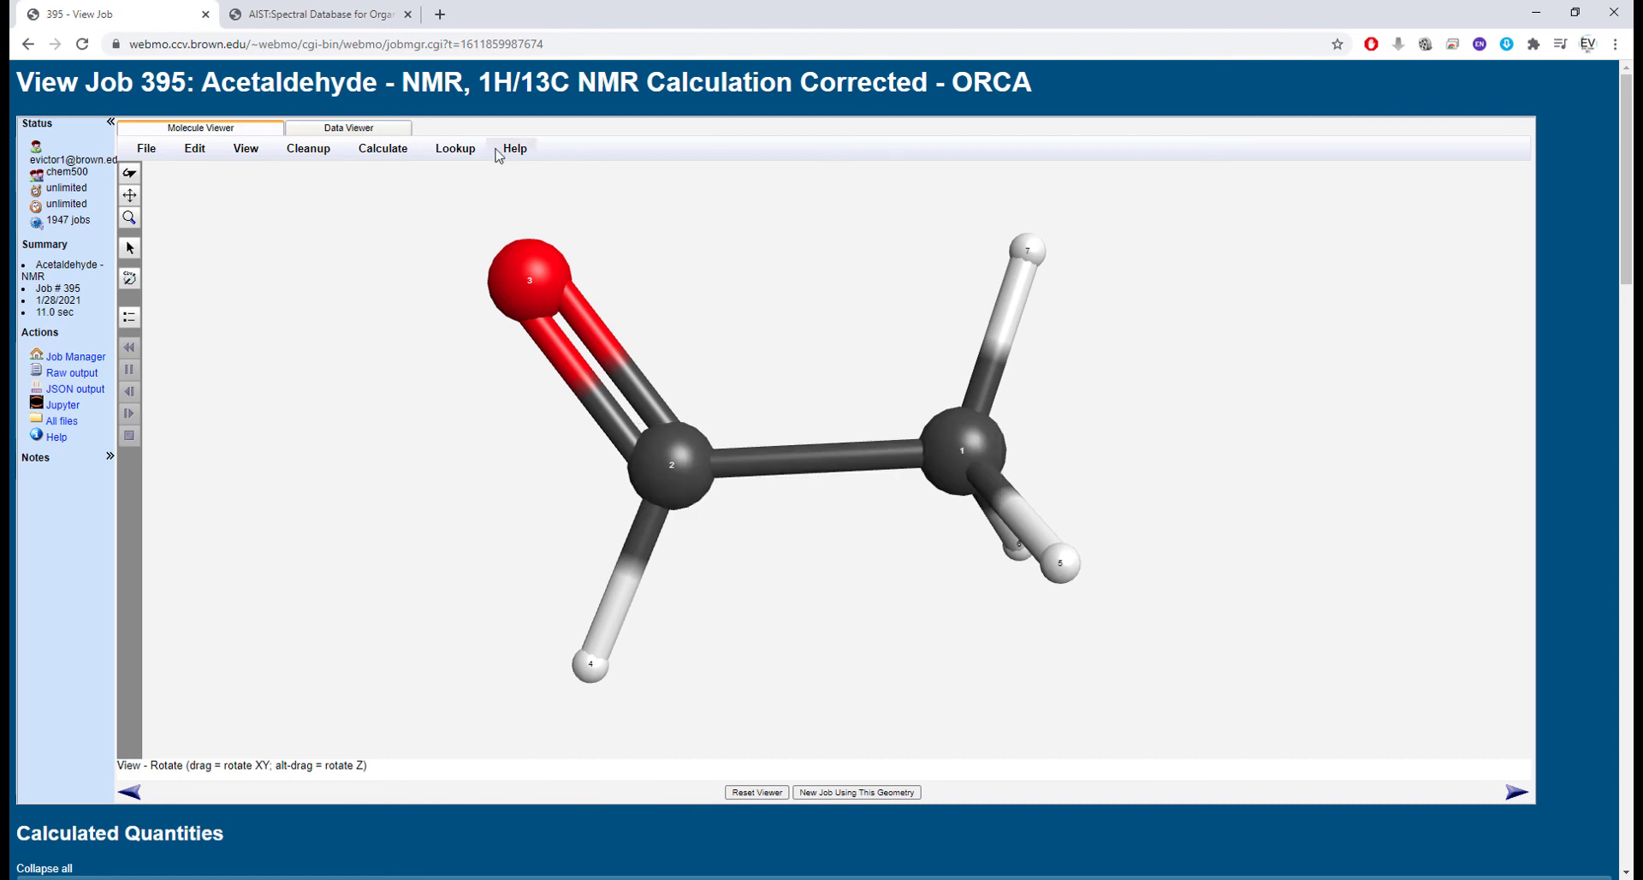
{"action": "left_click", "coordinate": [469, 154]}
{"action": "mouse_move", "coordinate": [479, 237]}
{"action": "left_click", "coordinate": [633, 324]}
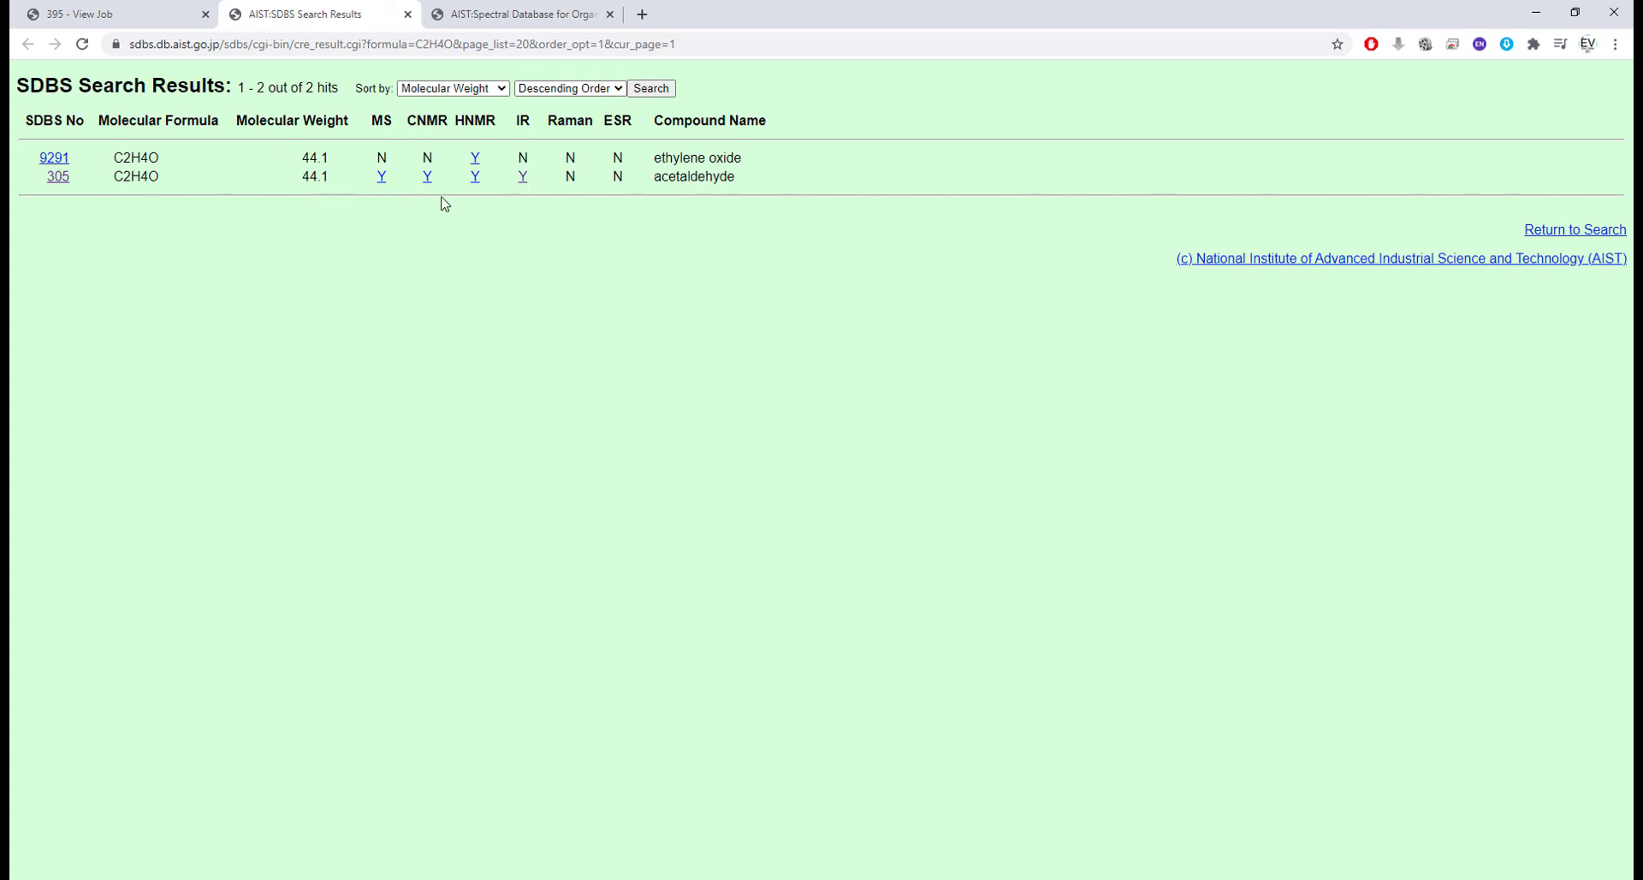
Step: Open the 1H NMR spectrum of acetaldehyde in SDBS and examine its proton shifts and coupling constant
{"action": "left_click", "coordinate": [475, 177]}
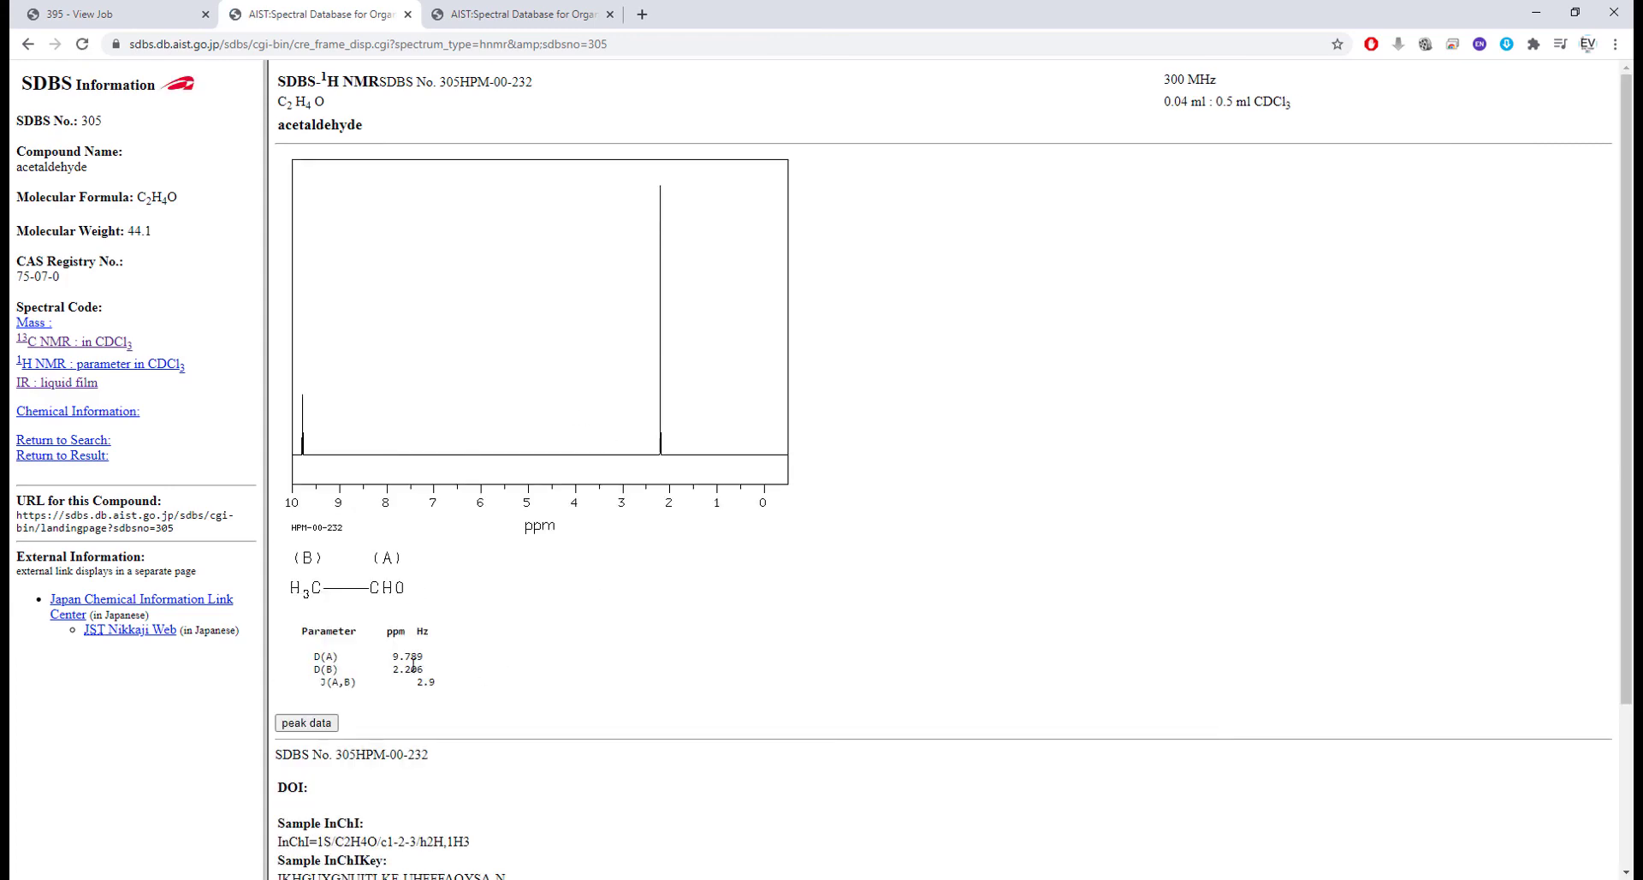
{"action": "left_click_drag", "start_coordinate": [425, 670], "coordinate": [389, 657]}
{"action": "left_click", "coordinate": [424, 666]}
{"action": "left_click", "coordinate": [456, 690]}
{"action": "left_click_drag", "start_coordinate": [414, 682], "coordinate": [429, 682]}
Step: Set the proton-proton coupling in the WebMO job to 2.9 Hz and display the 1H NMR spectrum
{"action": "left_click", "coordinate": [167, 9]}
{"action": "scroll", "coordinate": [411, 762], "scroll_direction": "down", "scroll_amount": 12}
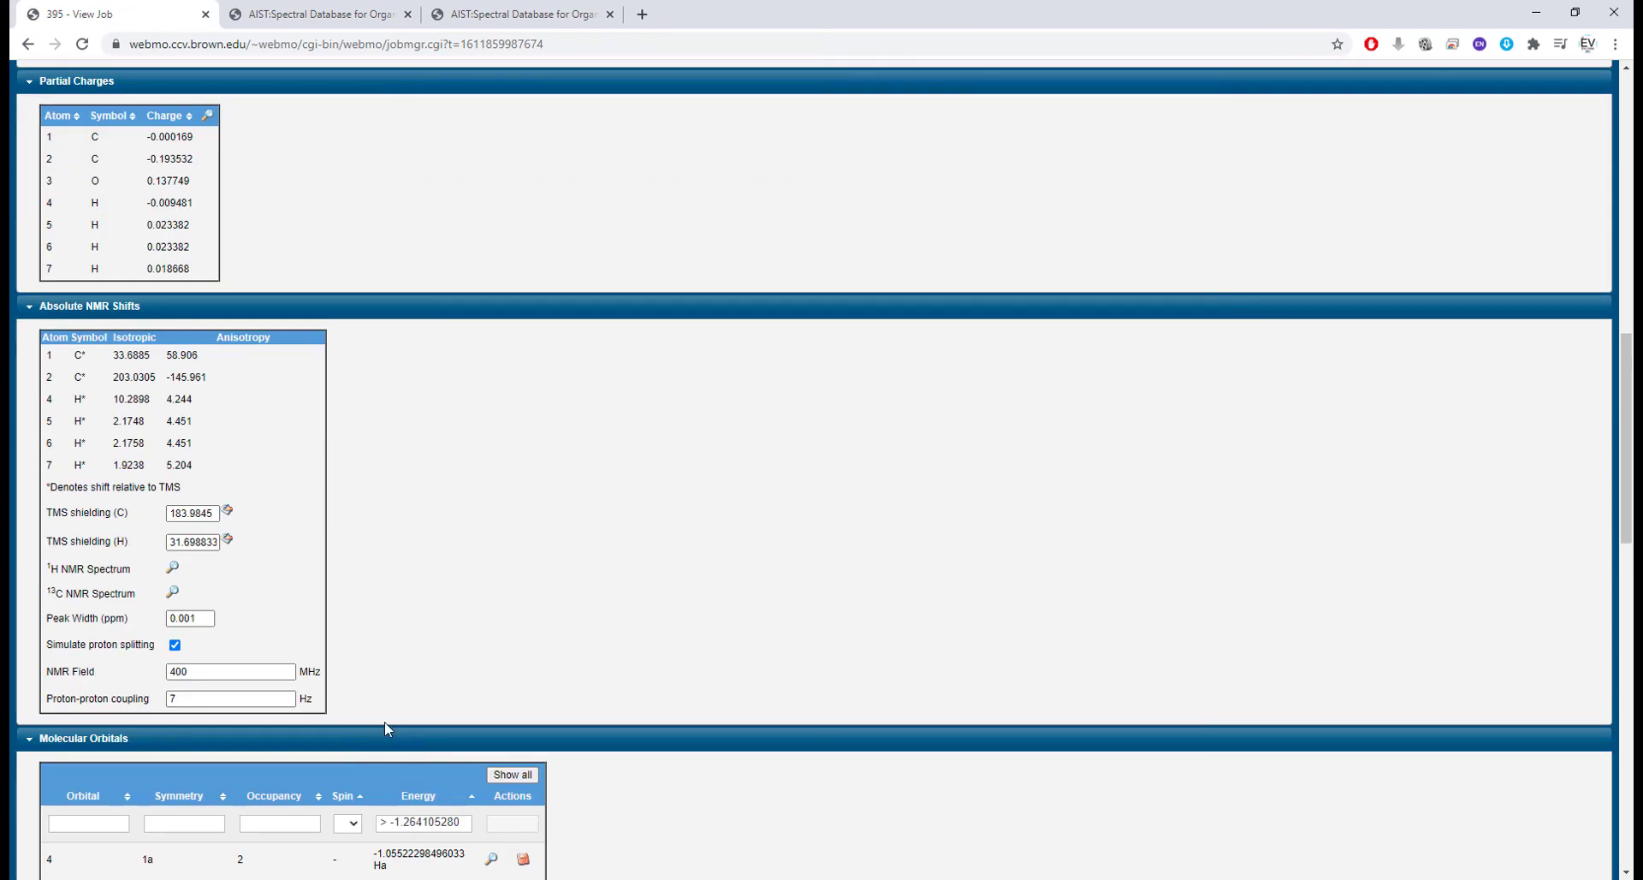
{"action": "left_click", "coordinate": [176, 699]}
{"action": "left_click", "coordinate": [172, 568]}
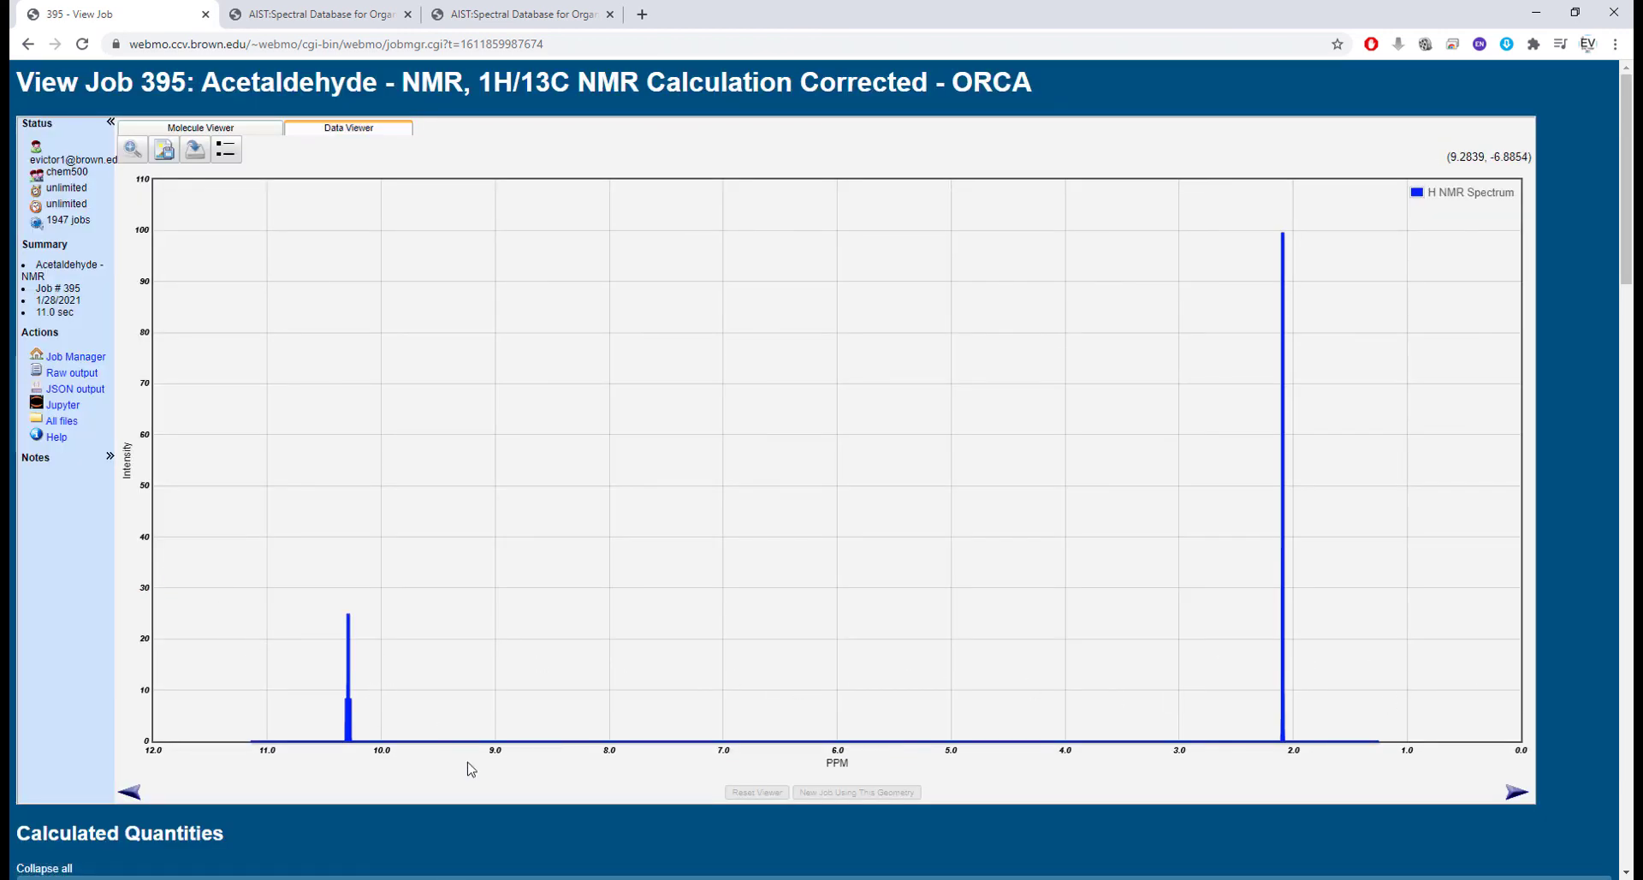
Step: Open the 13C NMR spectrum of acetaldehyde in SDBS and compare its carbon shifts with the calculated ones in WebMO
{"action": "left_click", "coordinate": [318, 13]}
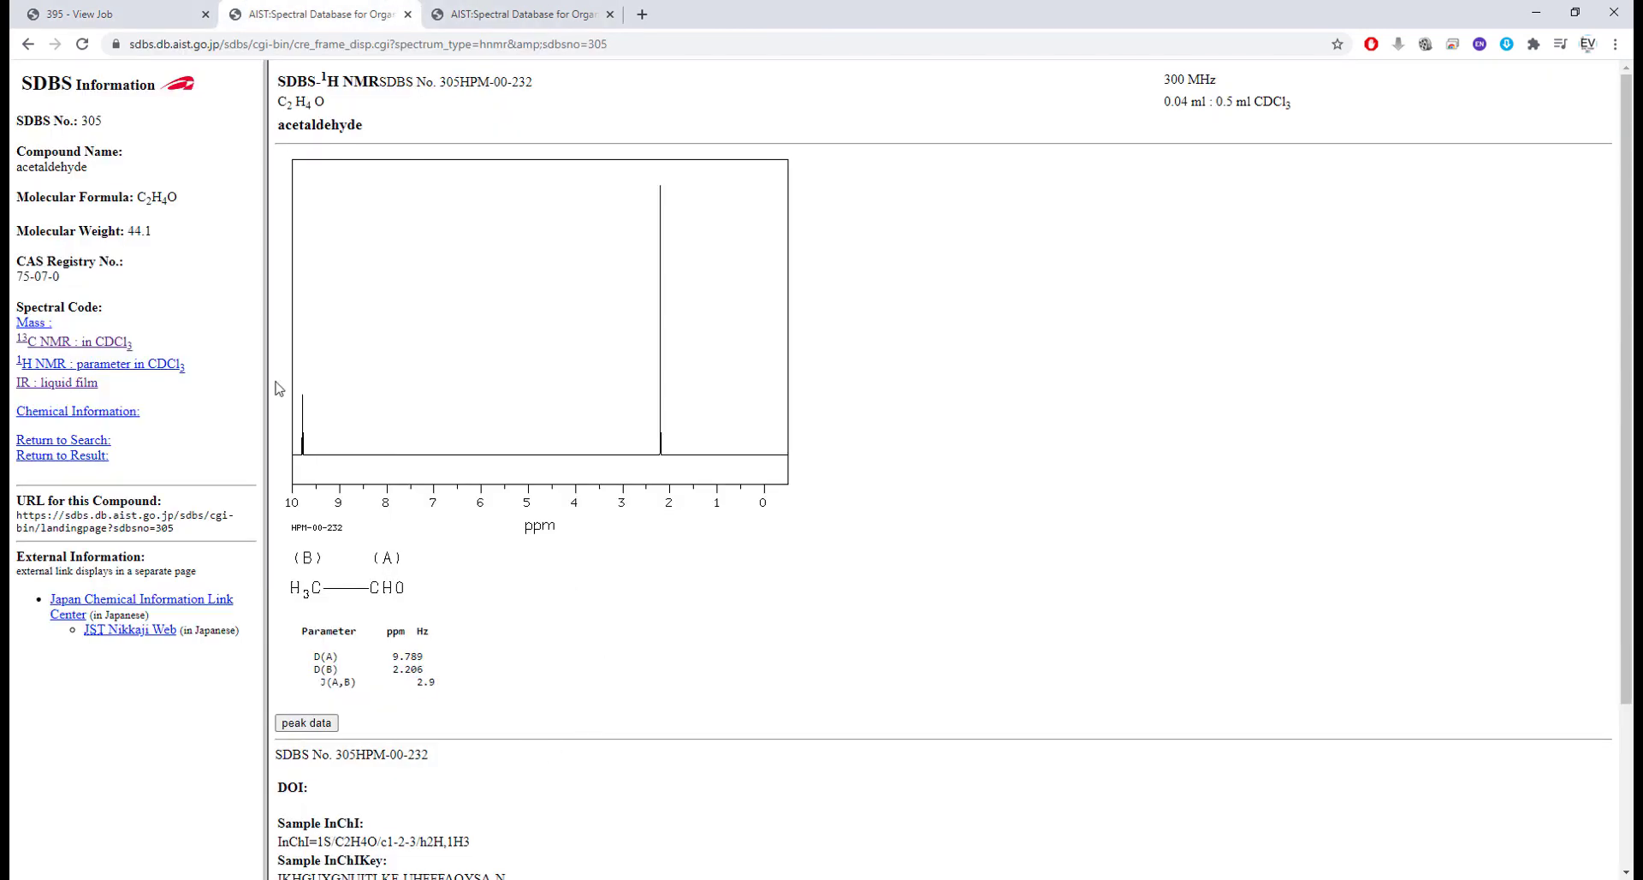
{"action": "left_click", "coordinate": [65, 344]}
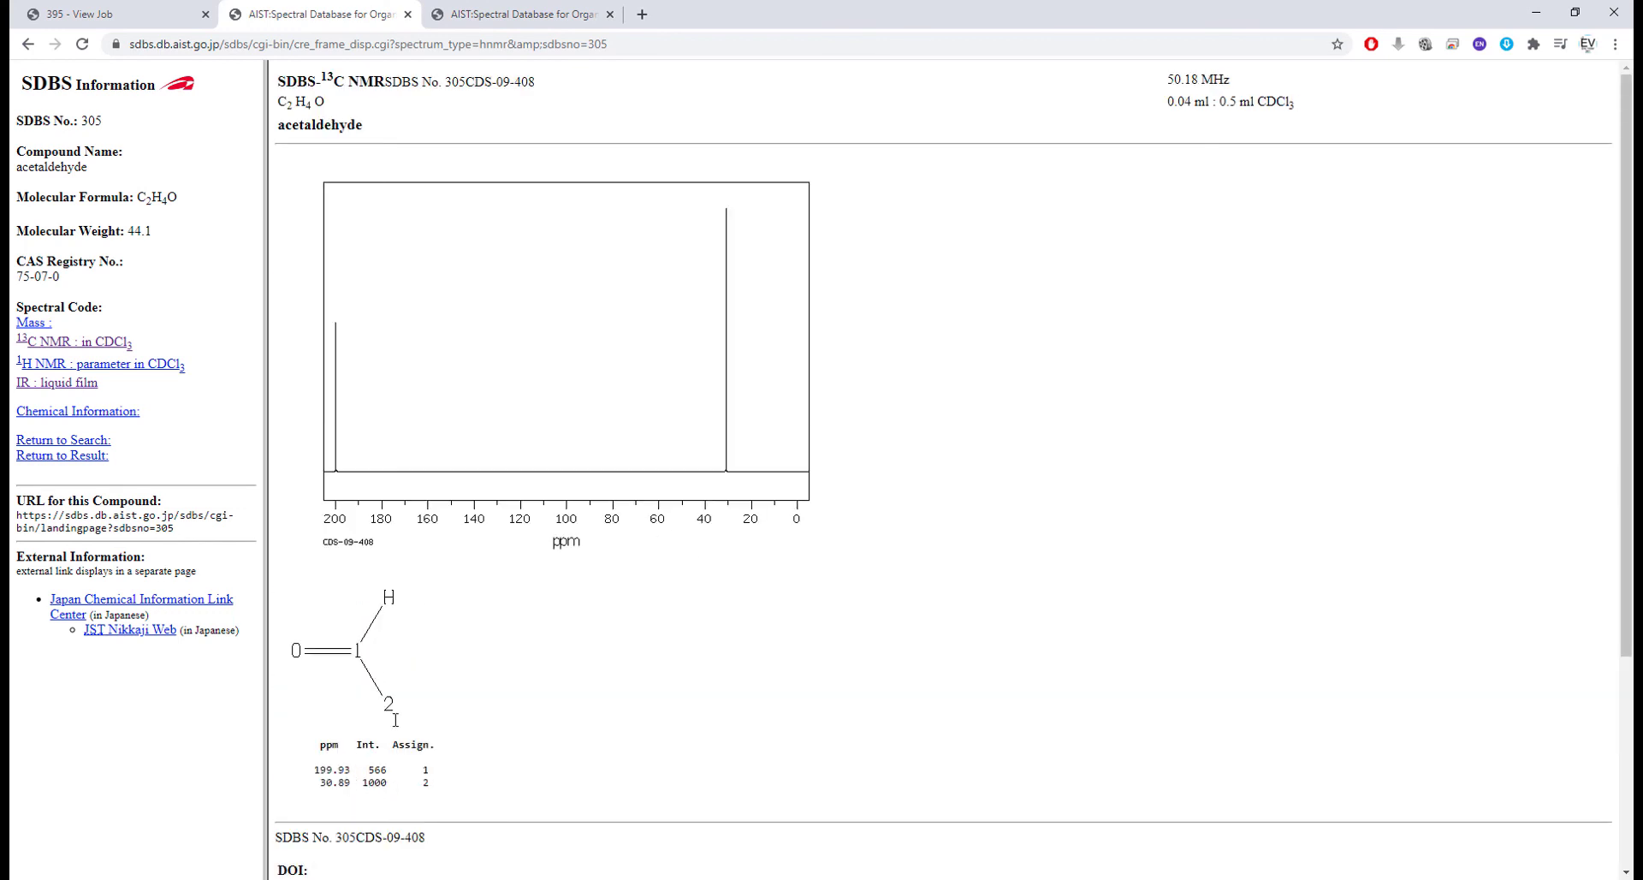
{"action": "left_click", "coordinate": [113, 11]}
{"action": "scroll", "coordinate": [525, 765], "scroll_direction": "down", "scroll_amount": 10}
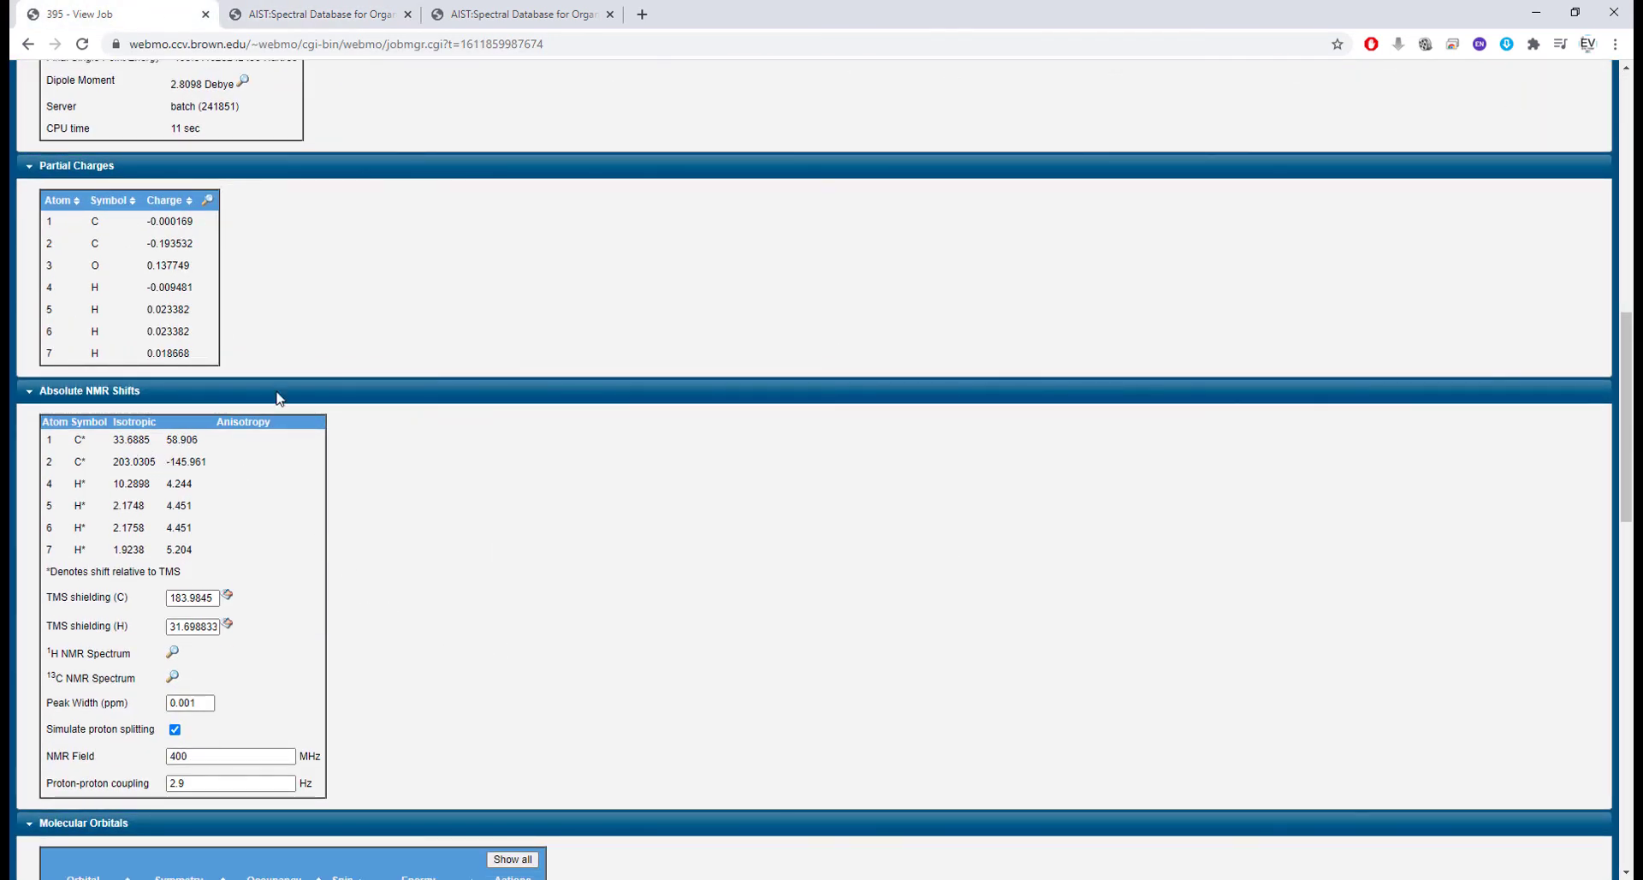
{"action": "left_click", "coordinate": [520, 14]}
{"action": "left_click", "coordinate": [333, 14]}
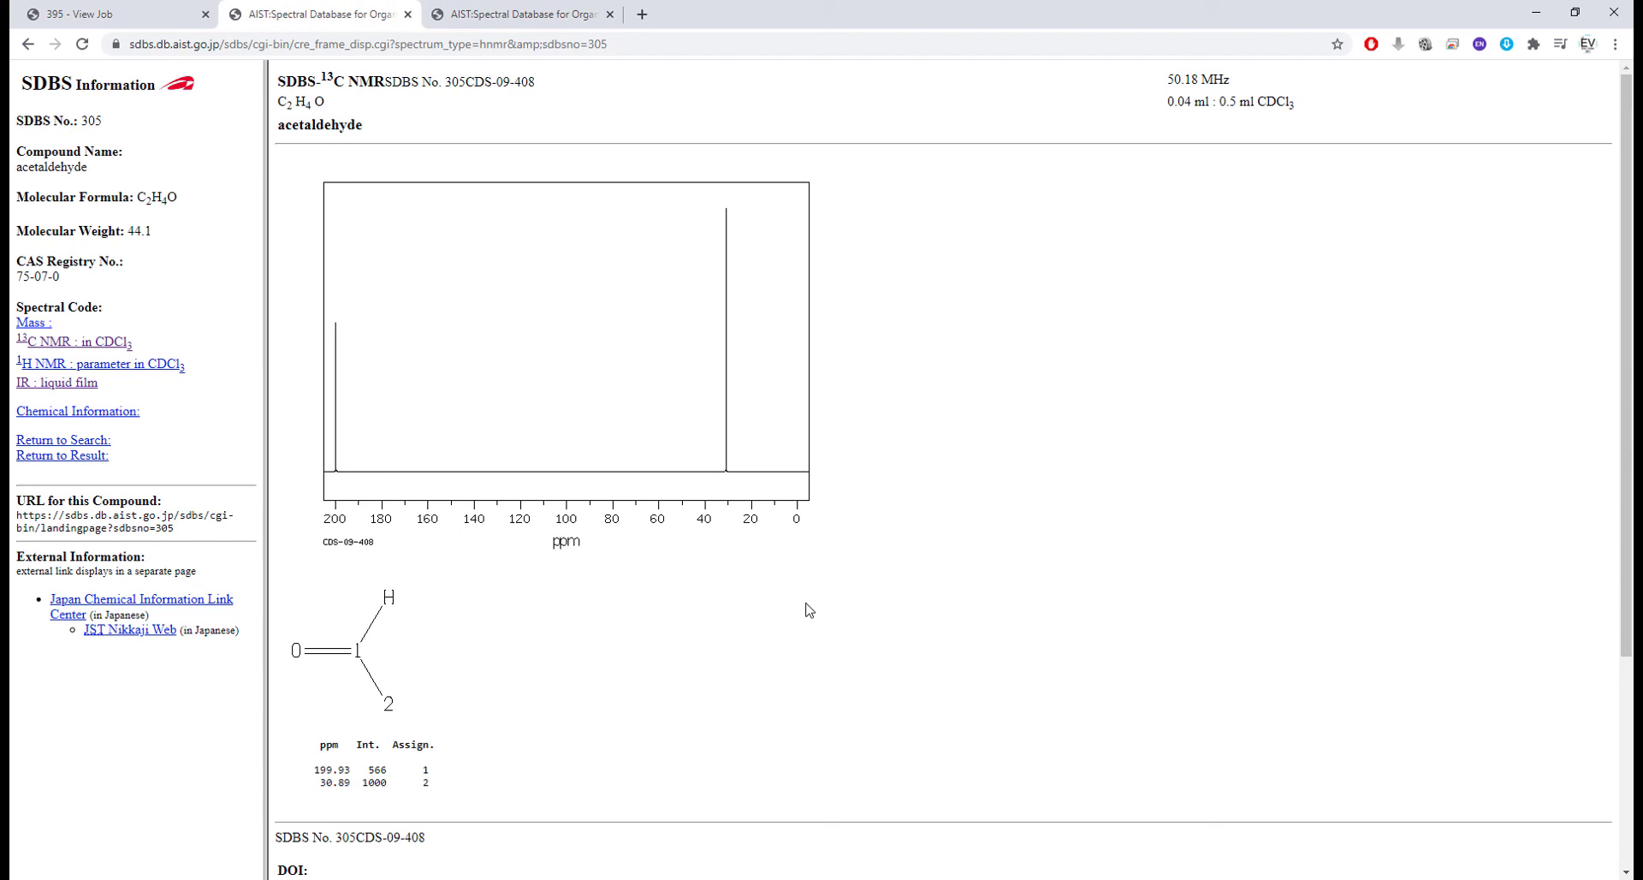
{"action": "left_click", "coordinate": [521, 14]}
{"action": "left_click", "coordinate": [333, 13]}
Step: Return to the WebMO job and show acetaldehyde in the molecule viewer
{"action": "left_click", "coordinate": [169, 15]}
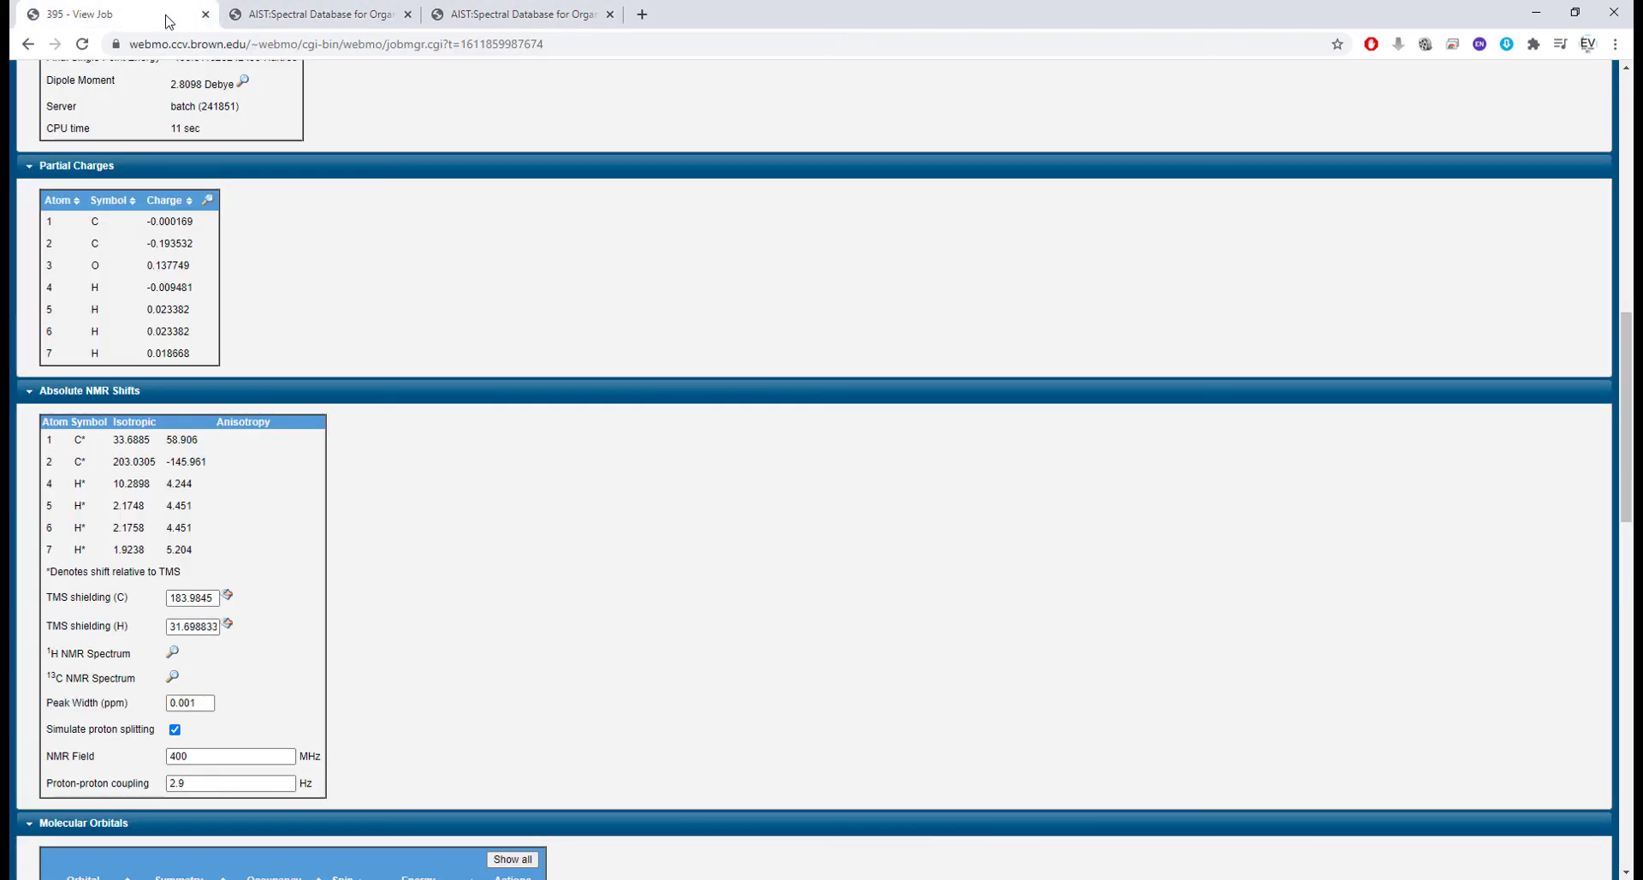
{"action": "scroll", "coordinate": [788, 581], "scroll_direction": "up", "scroll_amount": 12}
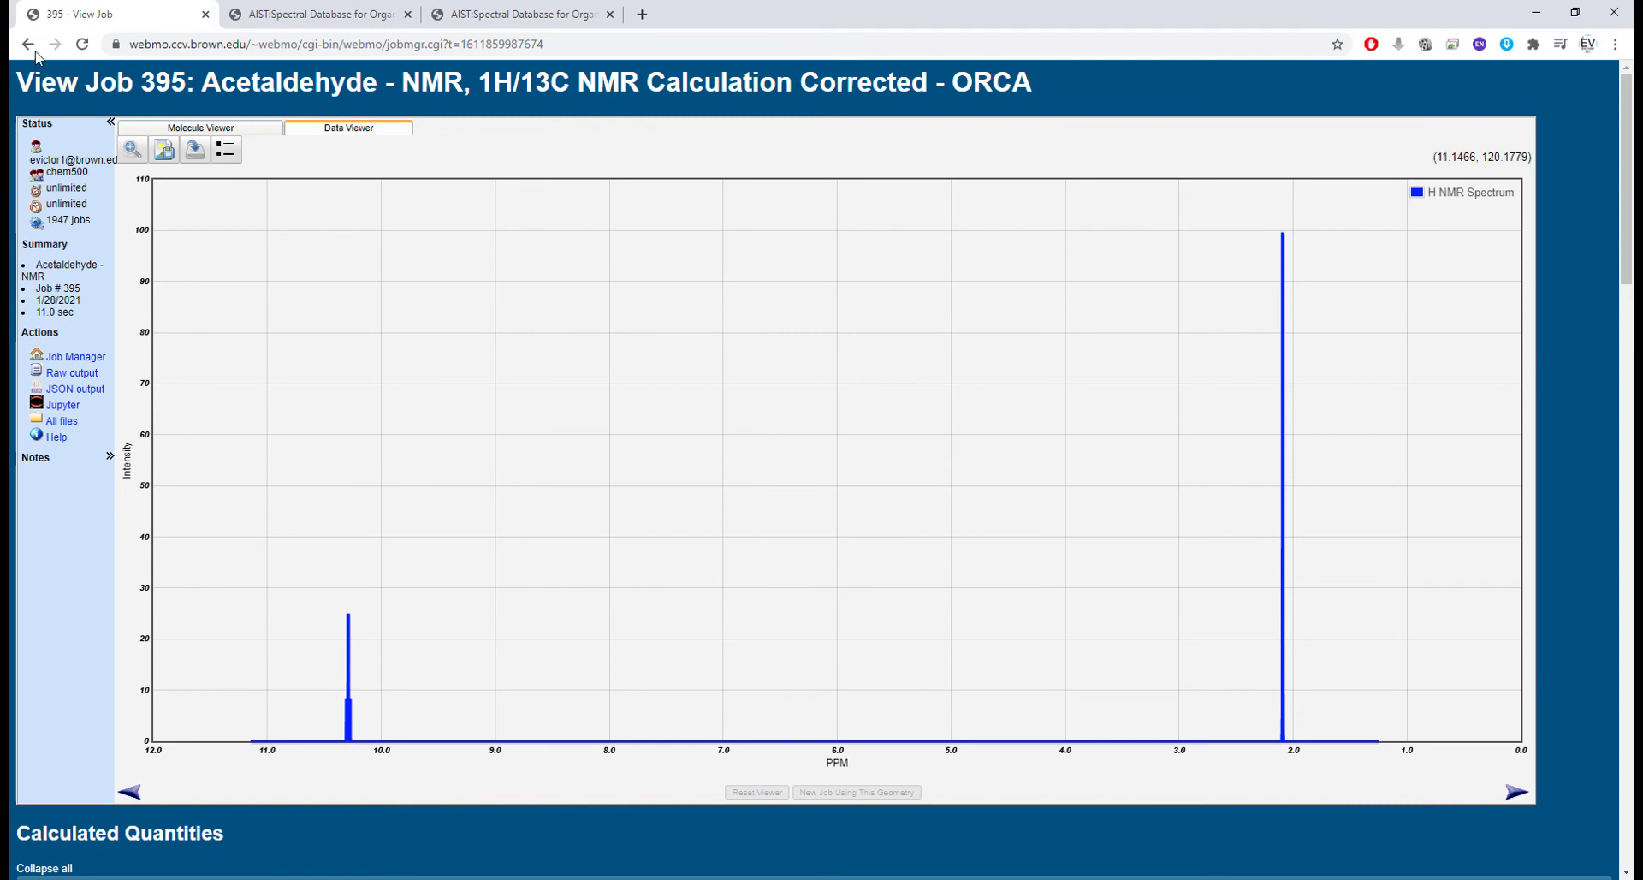
{"action": "left_click", "coordinate": [201, 129]}
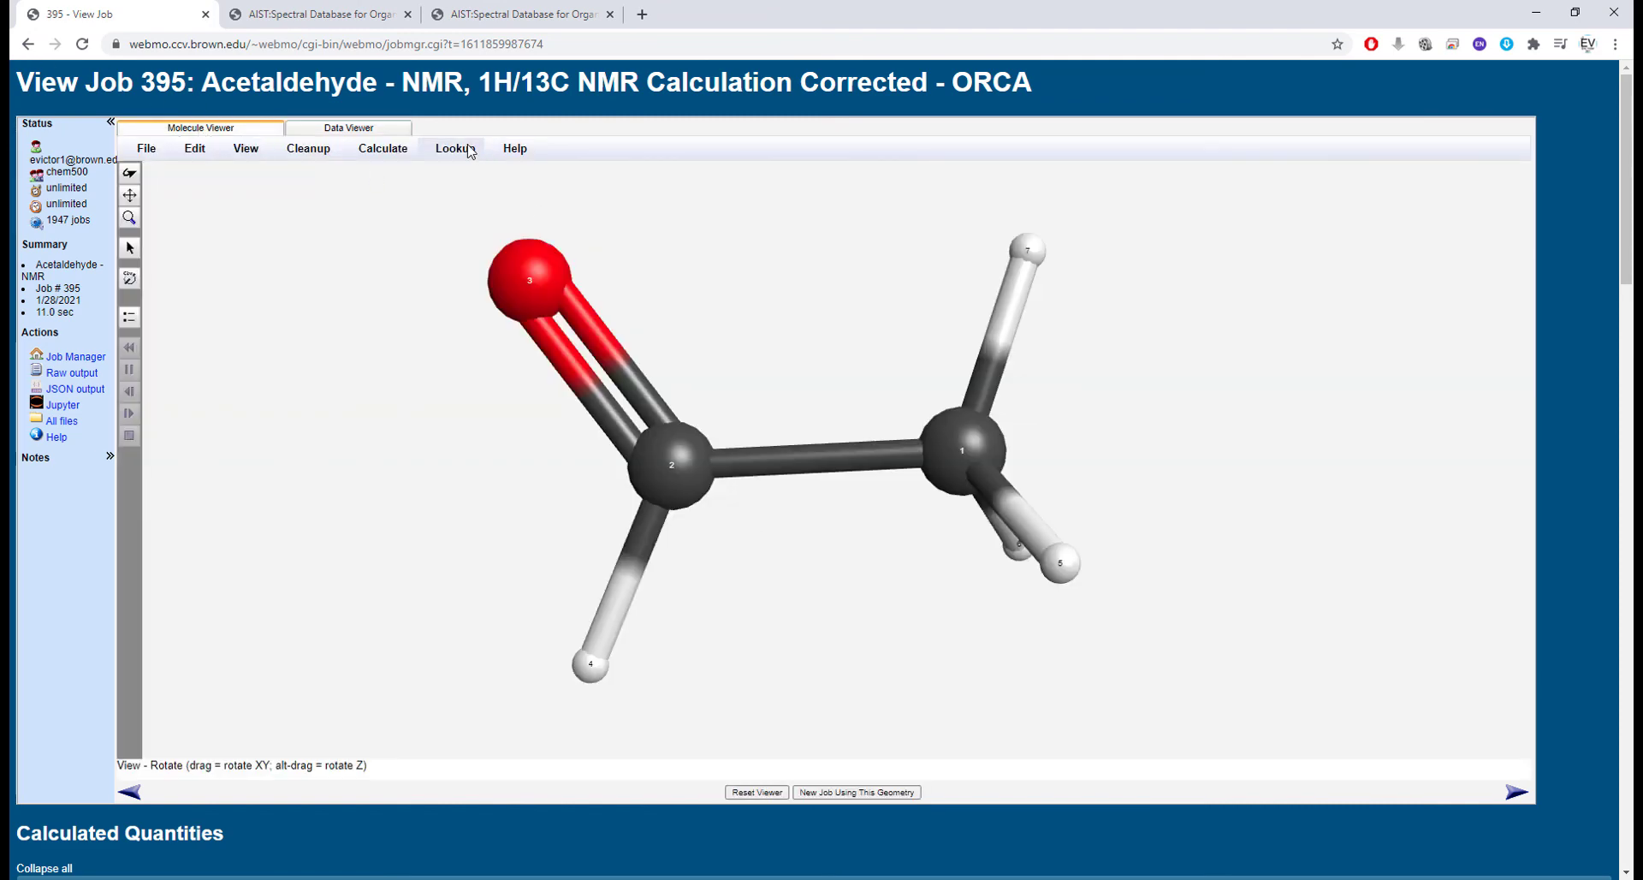